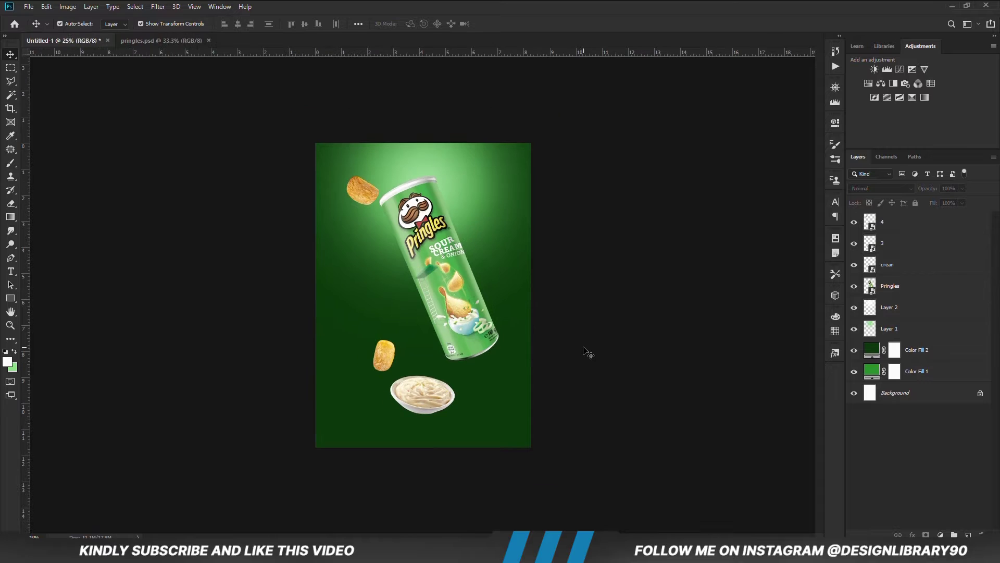
# Step: Move the cream bowl toward the poster's lower-left, add a vertical and a horizontal guide, and align the Pringles can to them
pyautogui.moveTo(435, 395); pyautogui.dragTo(376, 406)
pyautogui.click(635, 363)
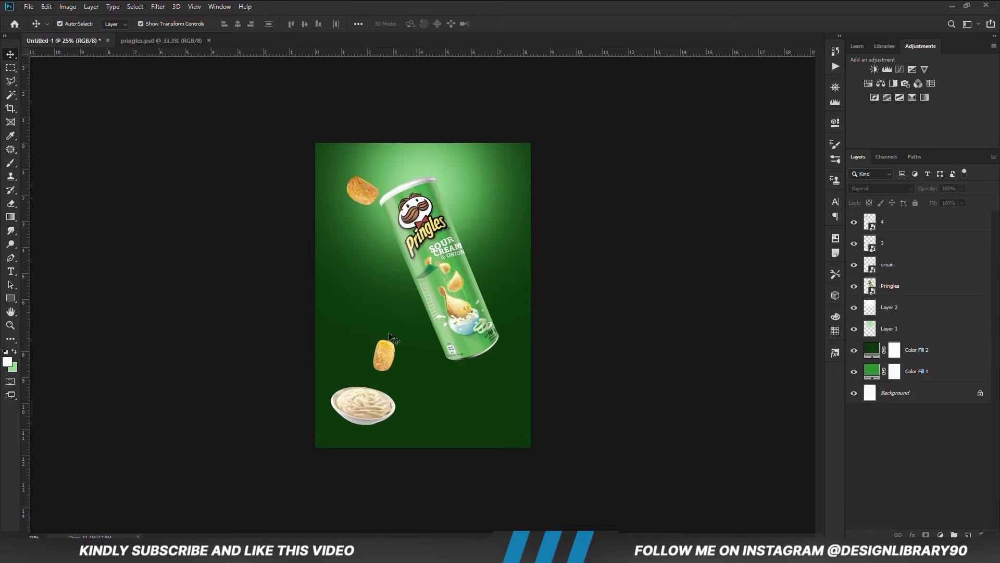
pyautogui.moveTo(24, 336); pyautogui.dragTo(488, 346)
pyautogui.moveTo(329, 53); pyautogui.dragTo(362, 367)
pyautogui.moveTo(454, 321); pyautogui.dragTo(443, 327)
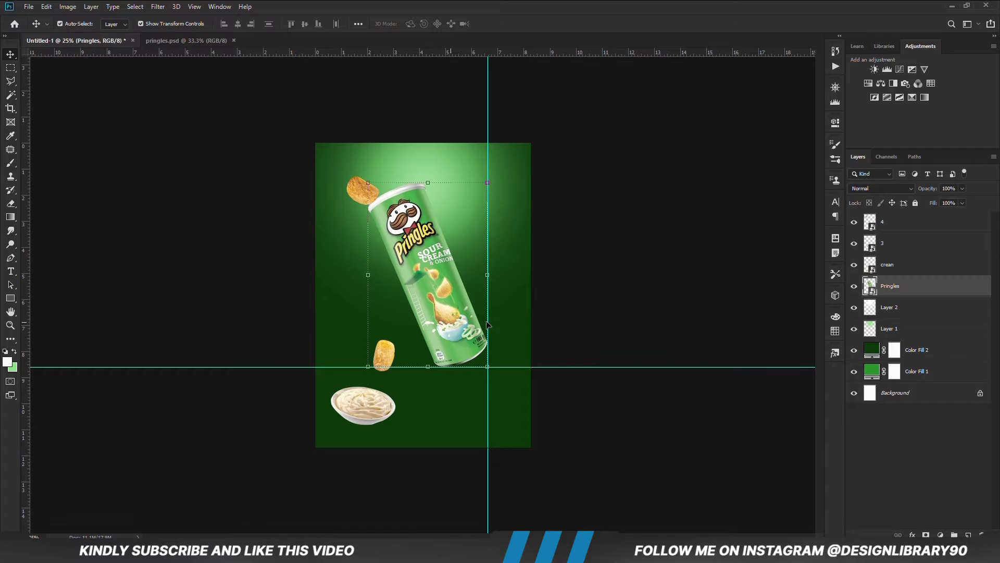
# Step: Rotate the cream bowl about 42° counterclockwise and place it just beside the can's lower-left side
pyautogui.click(378, 410)
pyautogui.moveTo(377, 410); pyautogui.dragTo(366, 324)
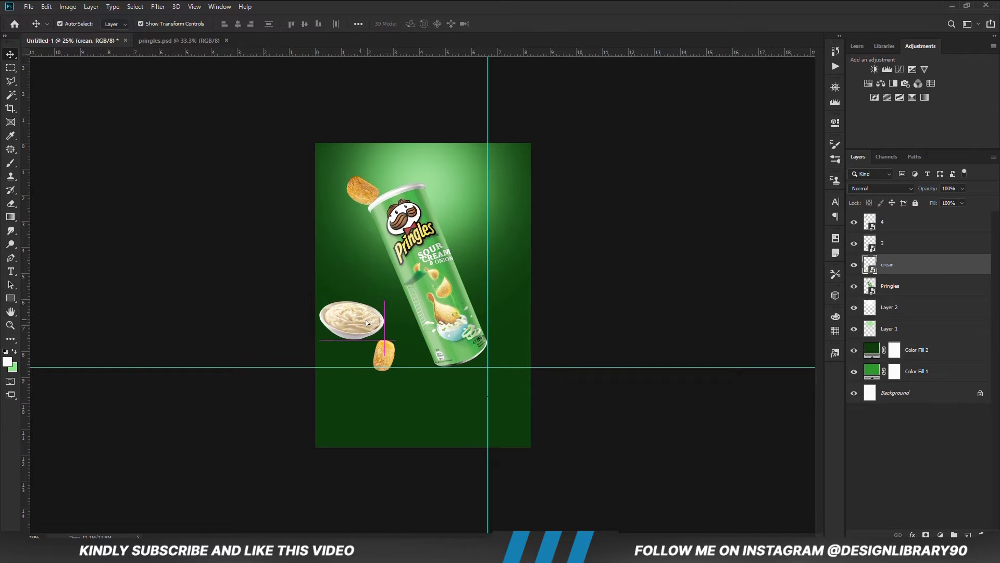
pyautogui.rightClick(919, 268)
pyautogui.click(868, 208)
pyautogui.hotkey('ctrl', 't')
pyautogui.moveTo(406, 336); pyautogui.dragTo(402, 292)
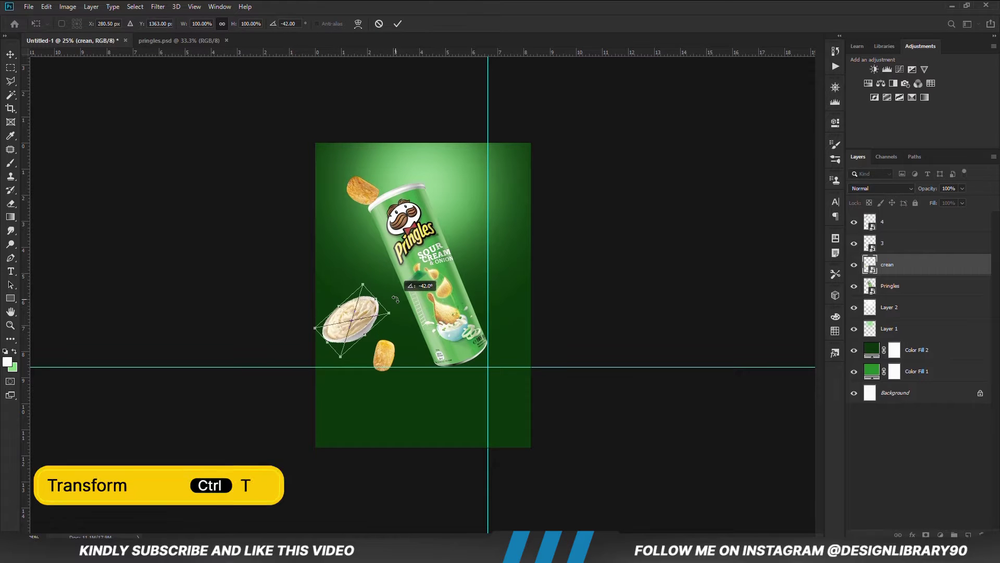
pyautogui.moveTo(358, 322); pyautogui.dragTo(384, 344)
pyautogui.press('Return')
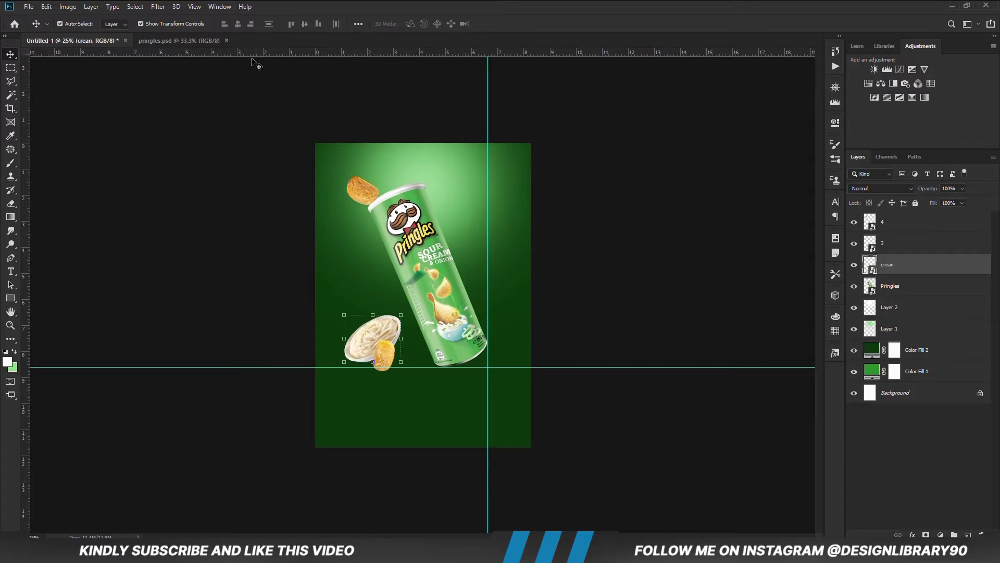
# Step: Clear the guides and move the chip on layer 3 to the can's right edge, about halfway down
pyautogui.click(189, 6)
pyautogui.click(221, 263)
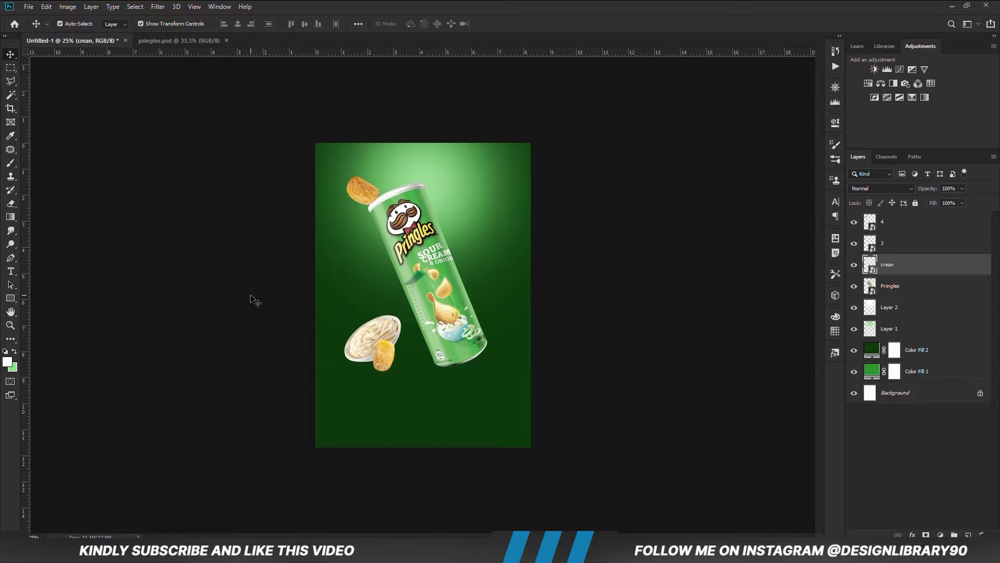
pyautogui.click(256, 298)
pyautogui.click(386, 364)
pyautogui.moveTo(384, 362); pyautogui.dragTo(481, 298)
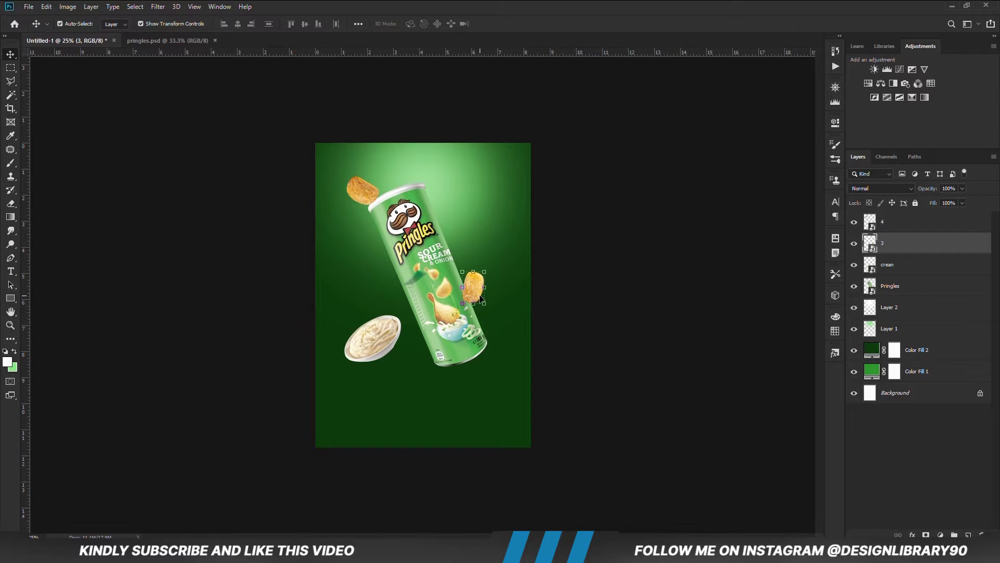
# Step: Move the chip on layer 4 to the can's left edge beside the Pringles logo and rotate it about 6°
pyautogui.moveTo(344, 183); pyautogui.dragTo(387, 255)
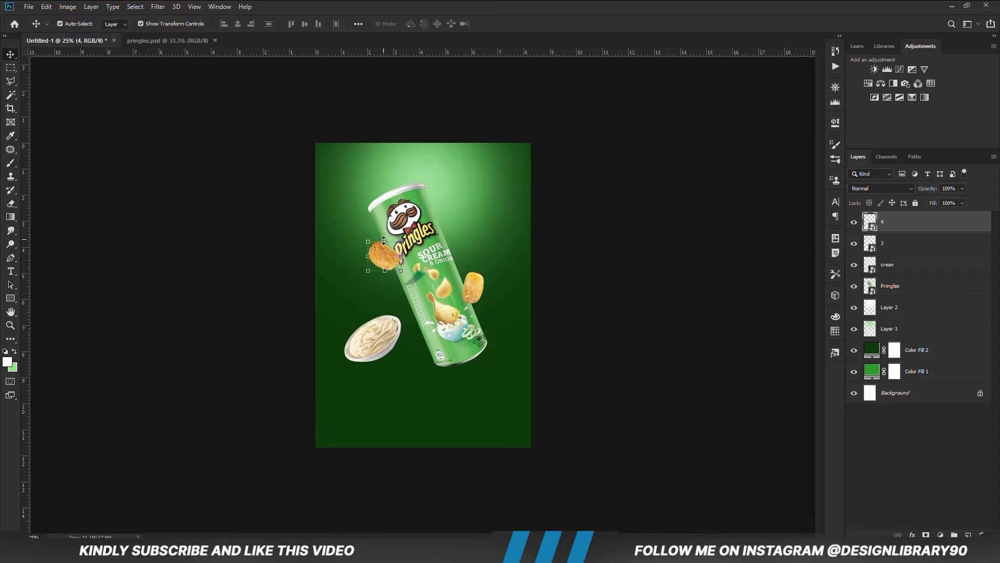
pyautogui.hotkey('ctrl', 't')
pyautogui.moveTo(383, 219); pyautogui.dragTo(387, 219)
pyautogui.press('Return')
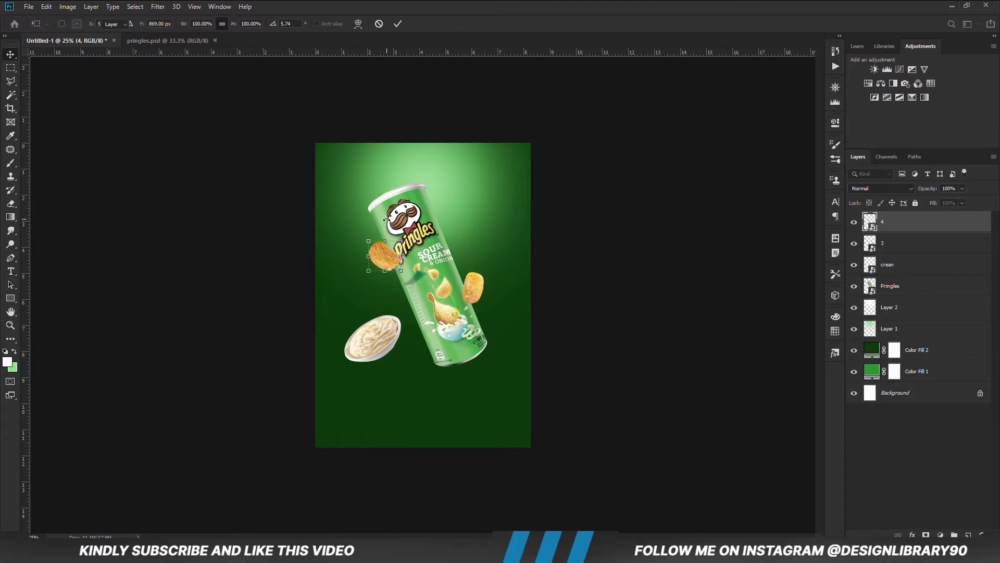
pyautogui.press('Return')
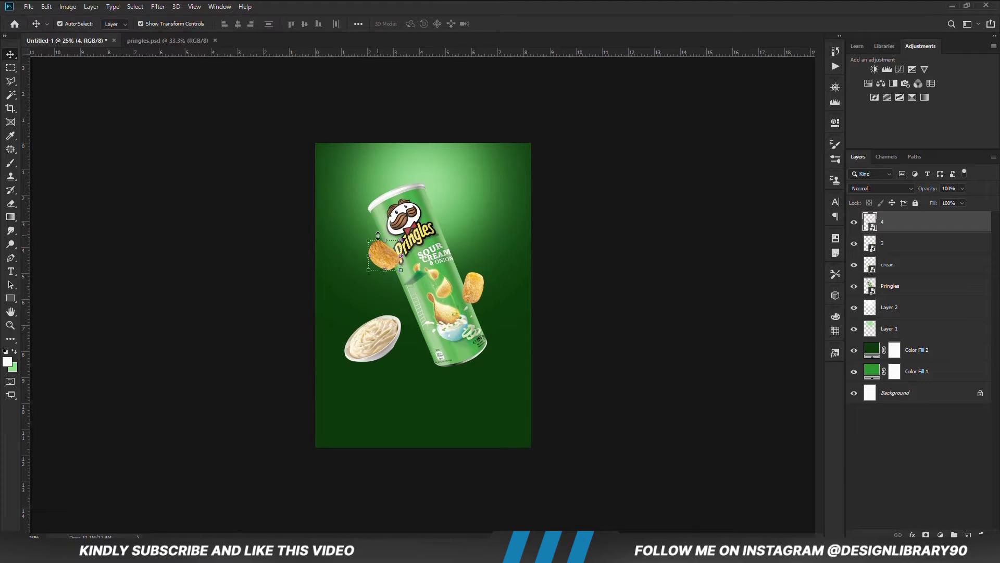
pyautogui.hotkey('shift', 'Left')
# Step: Place layer 4 beneath the Pringles layer and fine-tune the chip's position and rotation behind the can's left edge
pyautogui.moveTo(890, 233); pyautogui.dragTo(892, 295)
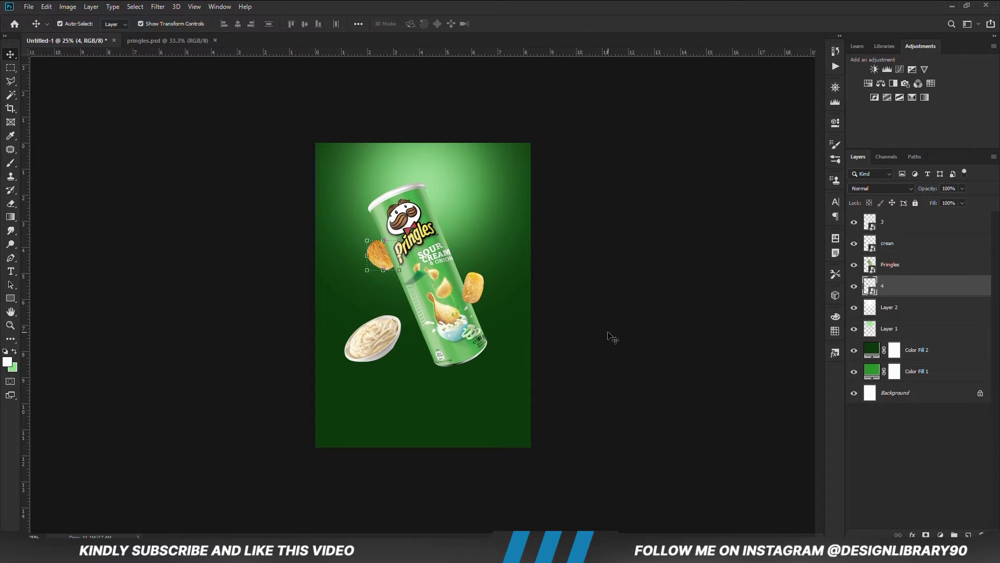
pyautogui.hotkey('shift', 'Right')
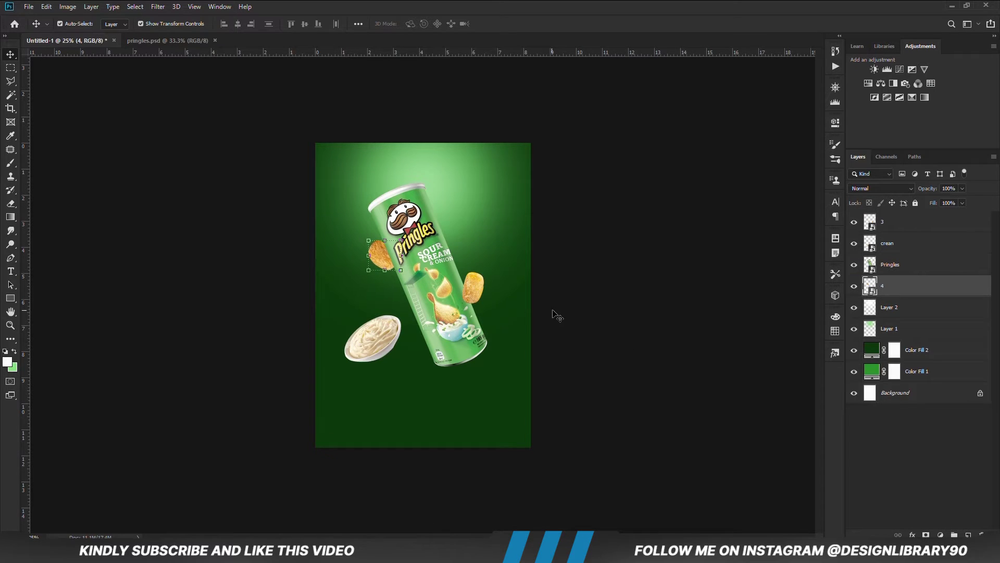
pyautogui.click(382, 240)
pyautogui.moveTo(358, 224); pyautogui.dragTo(357, 227)
pyautogui.press('Return')
pyautogui.click(612, 336)
# Step: Duplicate the chip on layer 3, move the copy above the can's lid and rotate it to about -65°
pyautogui.click(478, 290)
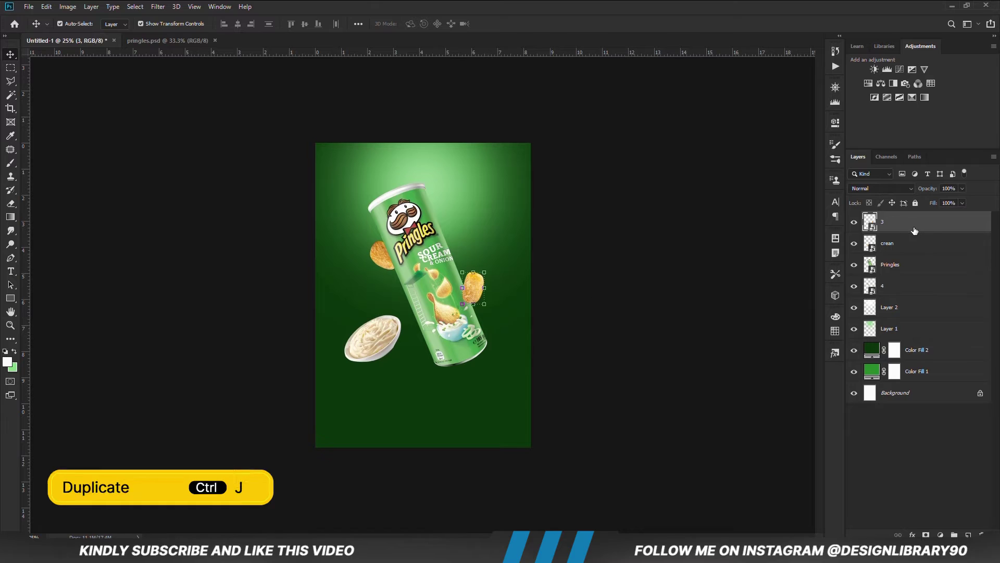
pyautogui.hotkey('ctrl', 'j')
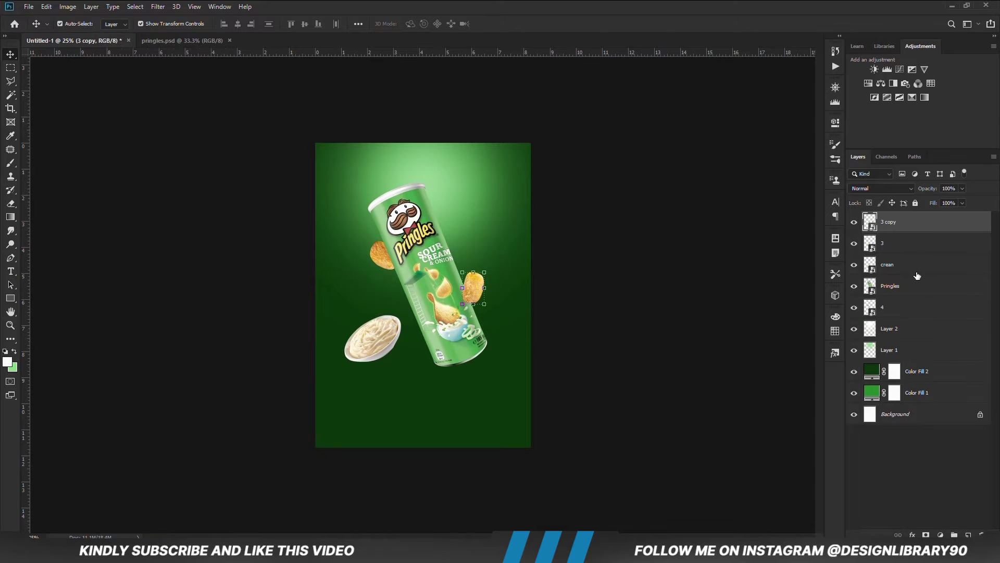
pyautogui.moveTo(473, 297); pyautogui.dragTo(390, 180)
pyautogui.hotkey('ctrl', 't')
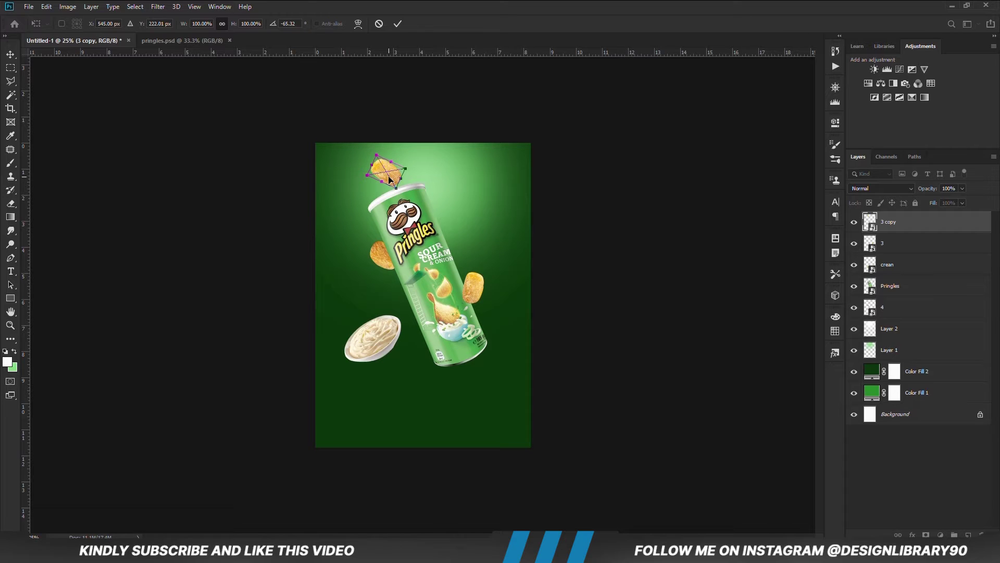
pyautogui.press('Return')
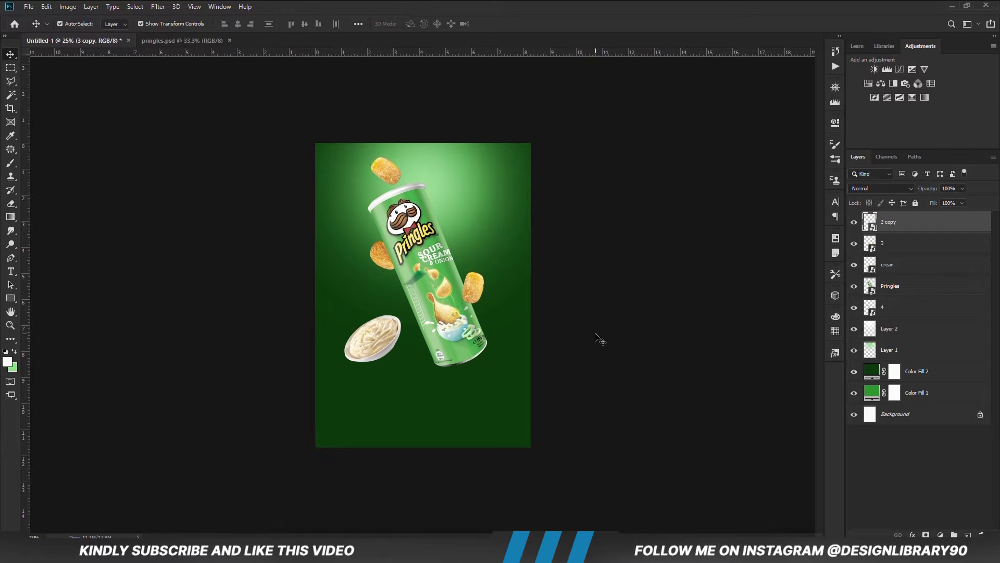
pyautogui.click(572, 362)
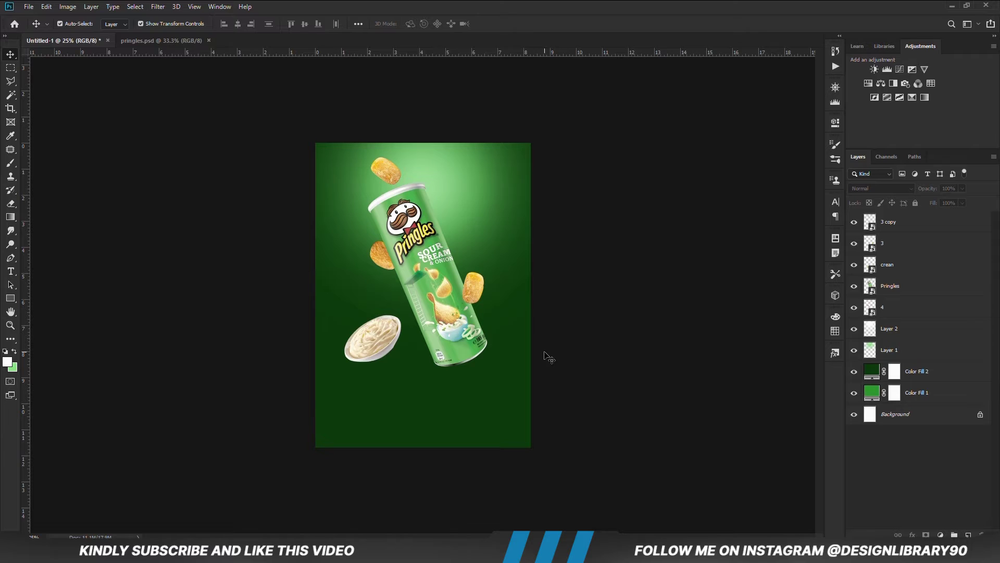
# Step: Refine the rotation of the chip above the lid to about -70°
pyautogui.click(394, 181)
pyautogui.hotkey('ctrl', 't')
pyautogui.moveTo(396, 140); pyautogui.dragTo(390, 142)
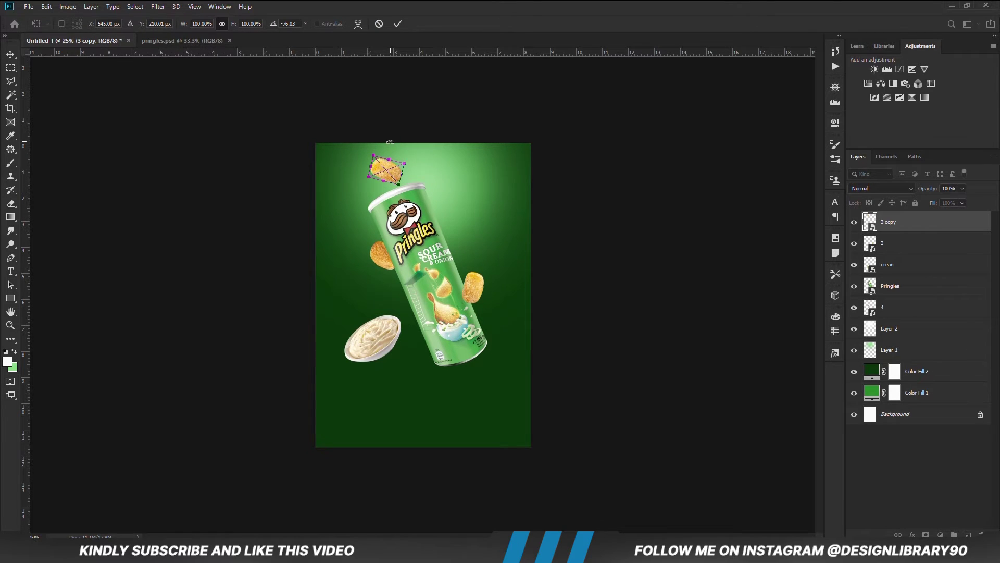
pyautogui.press('Return')
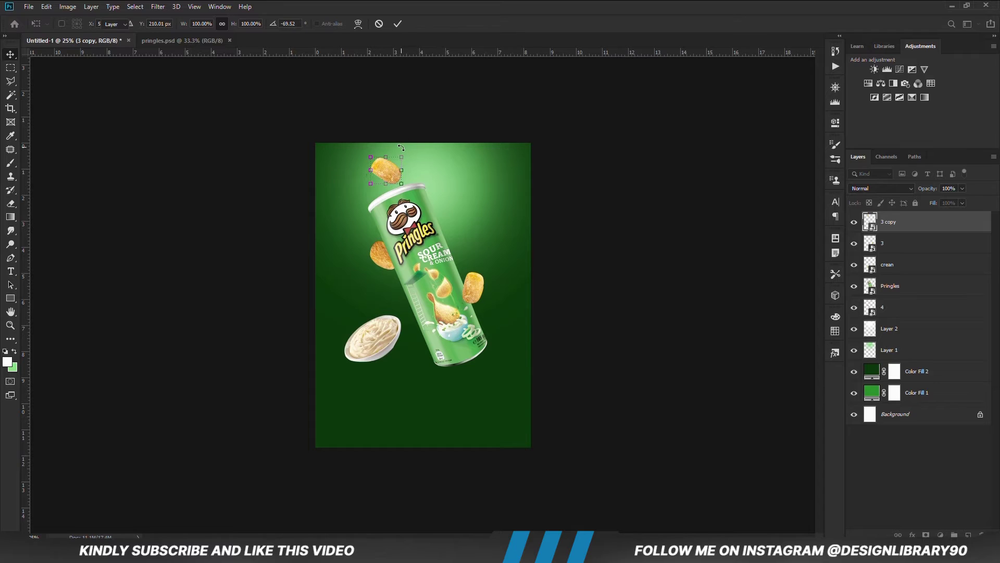
pyautogui.click(591, 255)
# Step: Duplicate the chip on layer 4, move the copy onto the cream bowl and place its layer above the crean layer
pyautogui.click(388, 265)
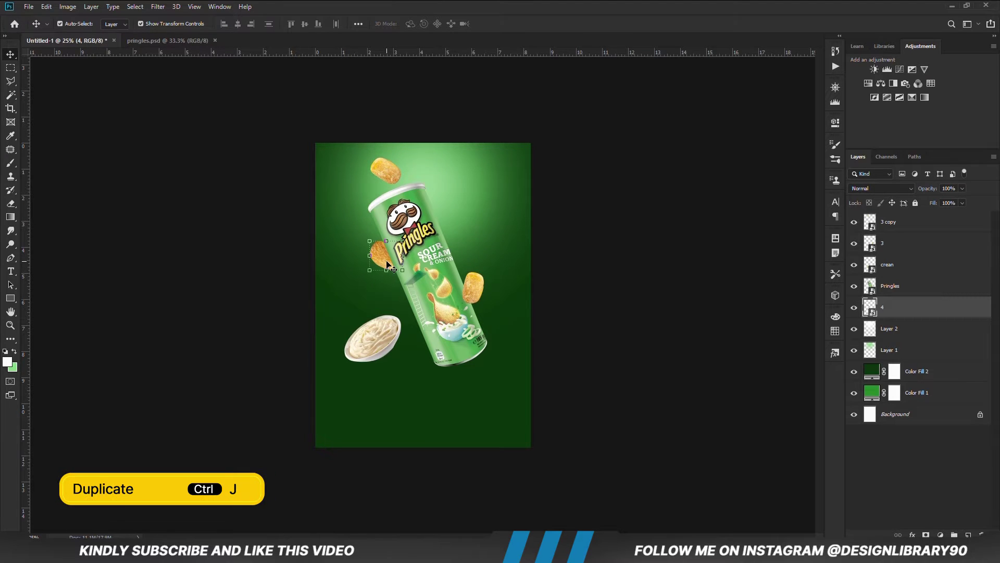
pyautogui.hotkey('ctrl', 'j')
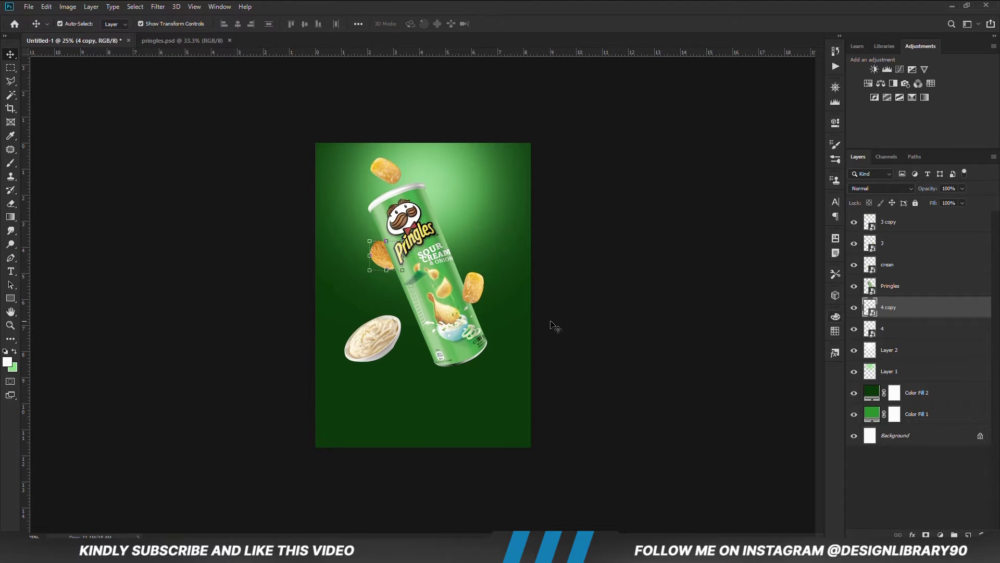
pyautogui.moveTo(383, 262); pyautogui.dragTo(357, 336)
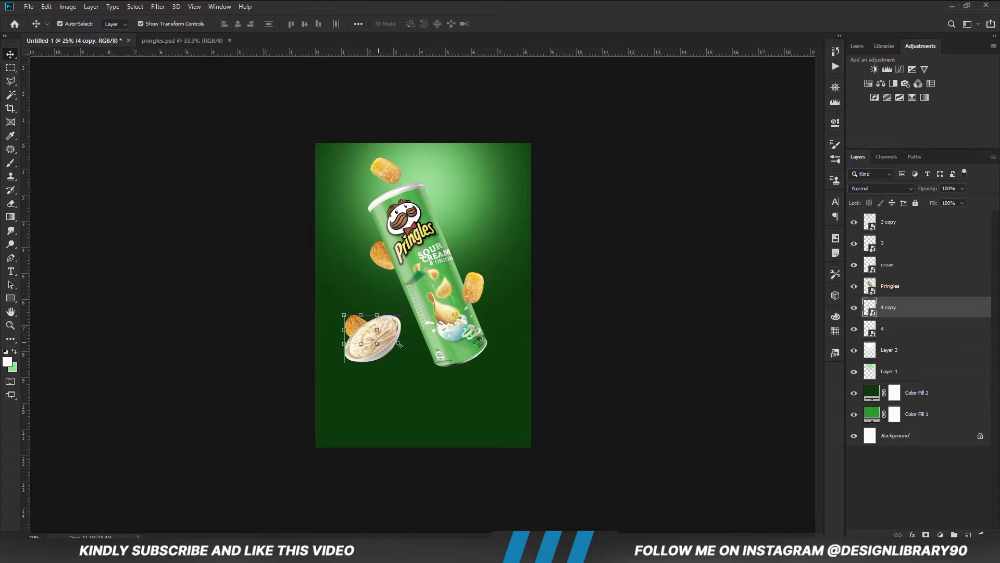
pyautogui.moveTo(910, 309); pyautogui.dragTo(906, 263)
pyautogui.moveTo(367, 339); pyautogui.dragTo(374, 348)
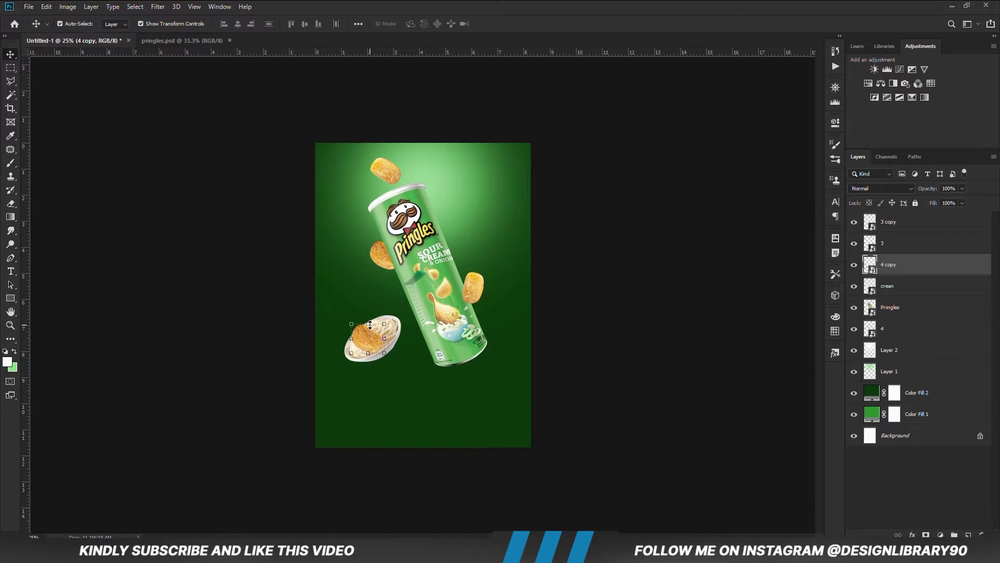
# Step: Fine-tune the position of the duplicated chip over the middle of the cream bowl
pyautogui.hotkey('ctrl', '+')
pyautogui.hotkey('ctrl', '+')
pyautogui.hotkey('ctrl', '+')
pyautogui.moveTo(270, 420); pyautogui.dragTo(293, 404)
pyautogui.press('Right')
pyautogui.press('Right')
pyautogui.press('Right')
pyautogui.press('Right')
pyautogui.press('Right')
pyautogui.press('Right')
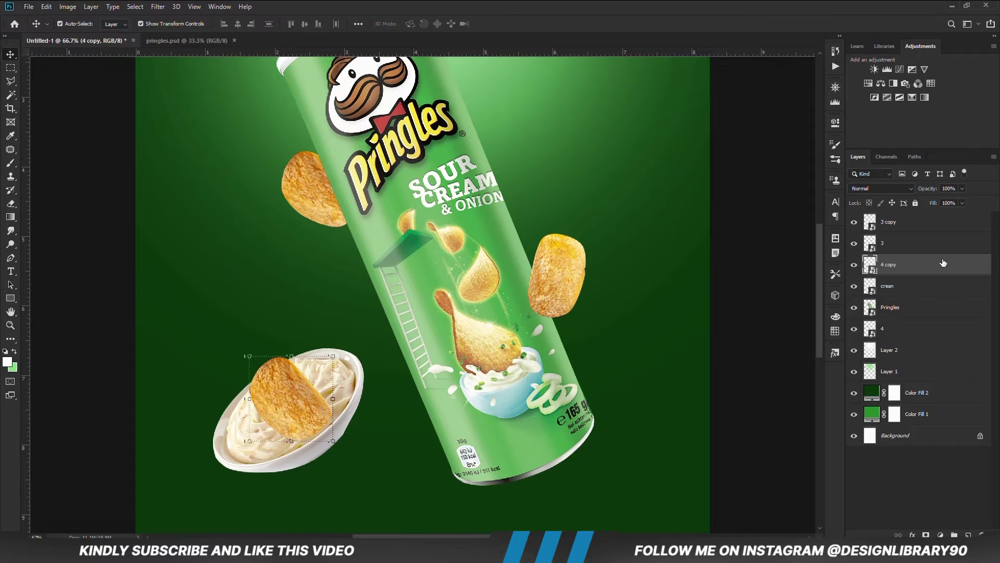
# Step: Lower the 4 copy layer's opacity to 38% and add a layer mask to it
pyautogui.click(854, 265)
pyautogui.click(854, 266)
pyautogui.click(917, 270)
pyautogui.click(926, 534)
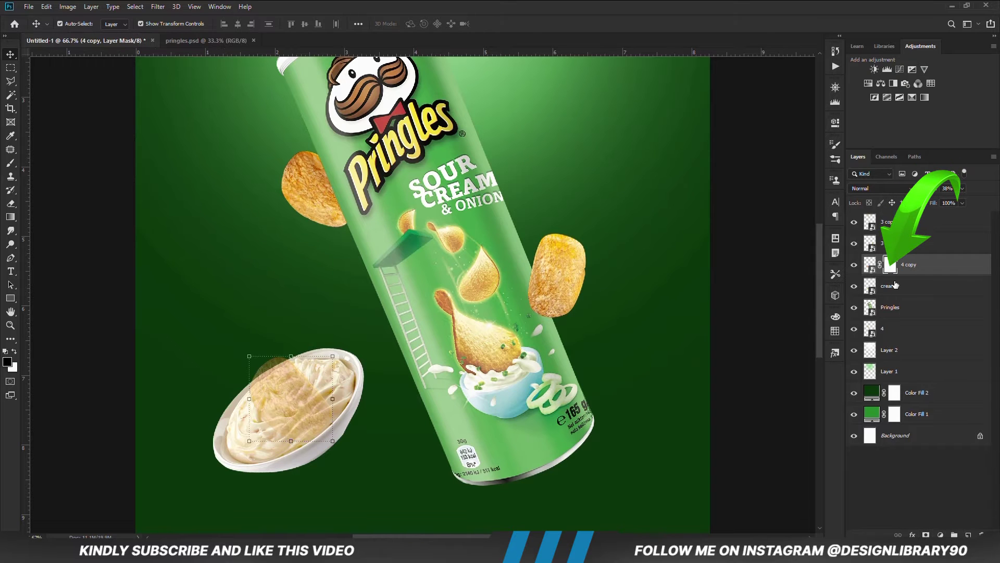
# Step: Paint black on the 4 copy mask with a 90 px brush to hide the chip's lower part in the cream
pyautogui.rightClick(9, 162)
pyautogui.click(71, 161)
pyautogui.rightClick(228, 193)
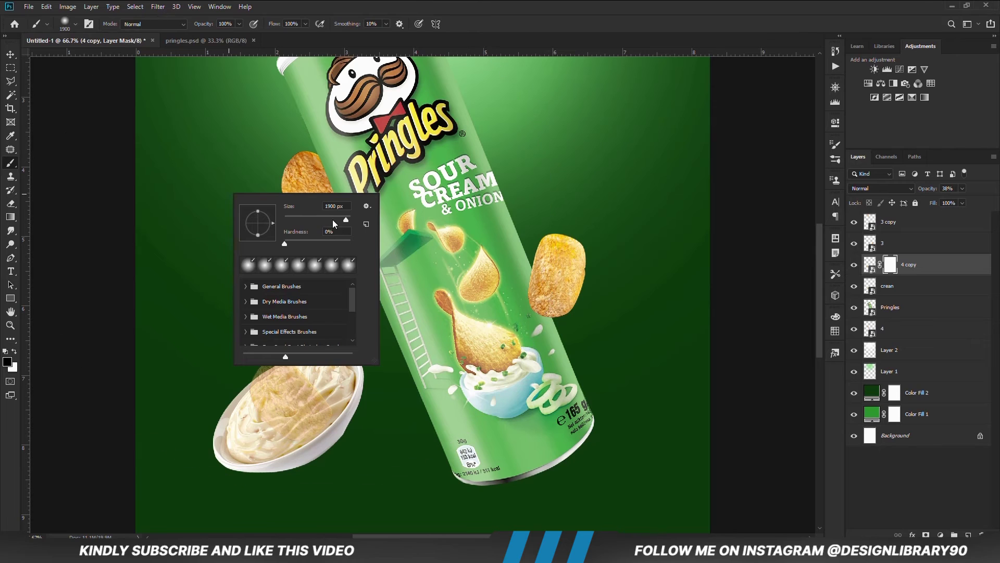
pyautogui.press('Return')
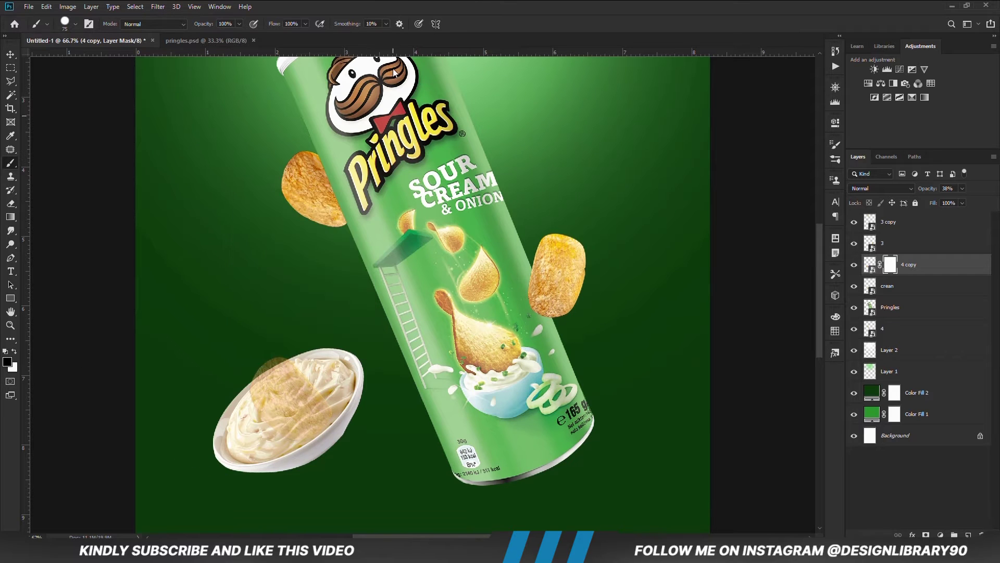
pyautogui.press(']')
pyautogui.press(']')
pyautogui.moveTo(335, 405); pyautogui.dragTo(305, 433)
# Step: Raise the 4 copy layer's opacity to 92% and touch up the mask along the chip's dipped edge
pyautogui.moveTo(962, 188); pyautogui.dragTo(990, 203)
pyautogui.click(313, 421)
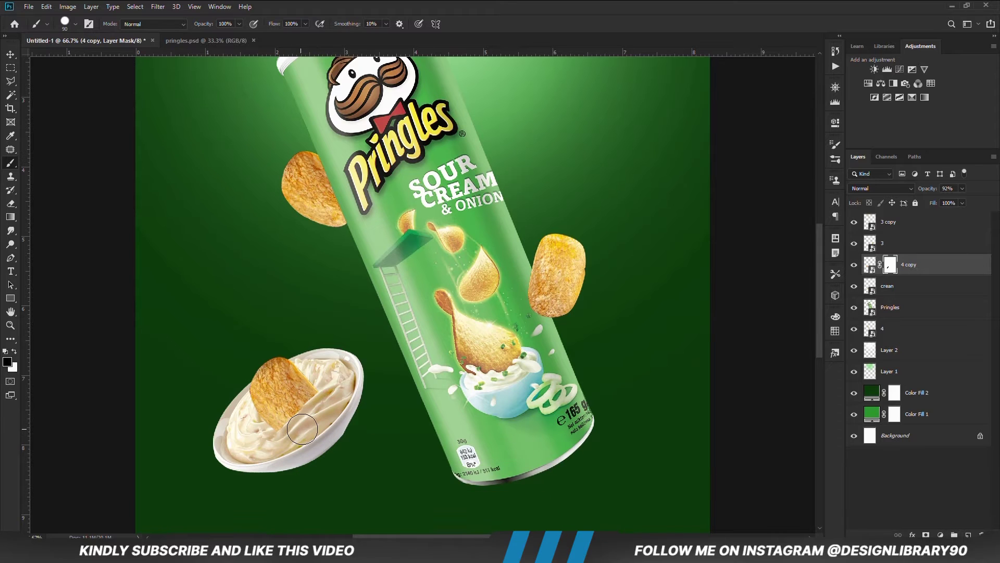
pyautogui.hotkey('ctrl', '-')
pyautogui.hotkey('ctrl', '-')
pyautogui.hotkey('ctrl', '-')
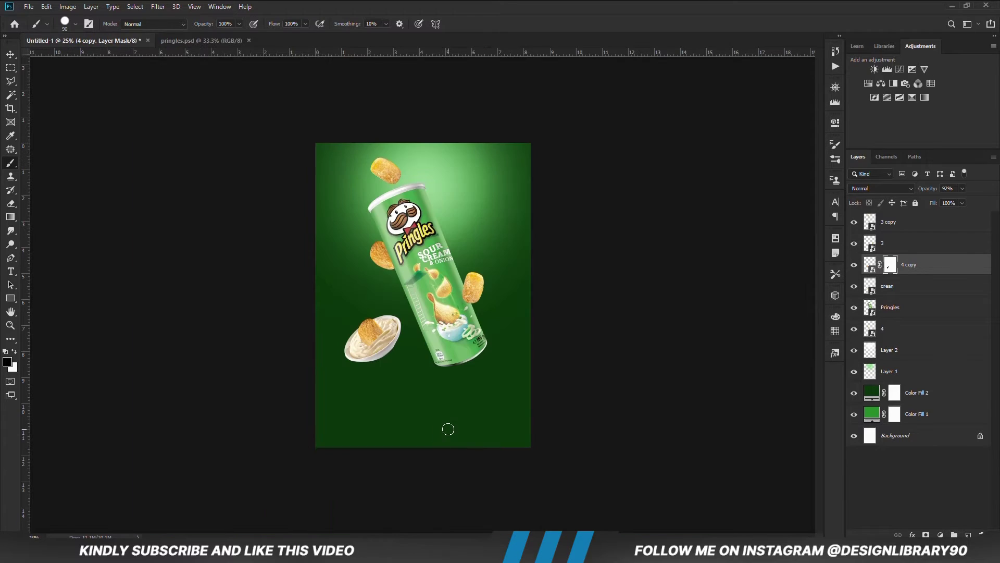
pyautogui.press('v')
pyautogui.click(597, 403)
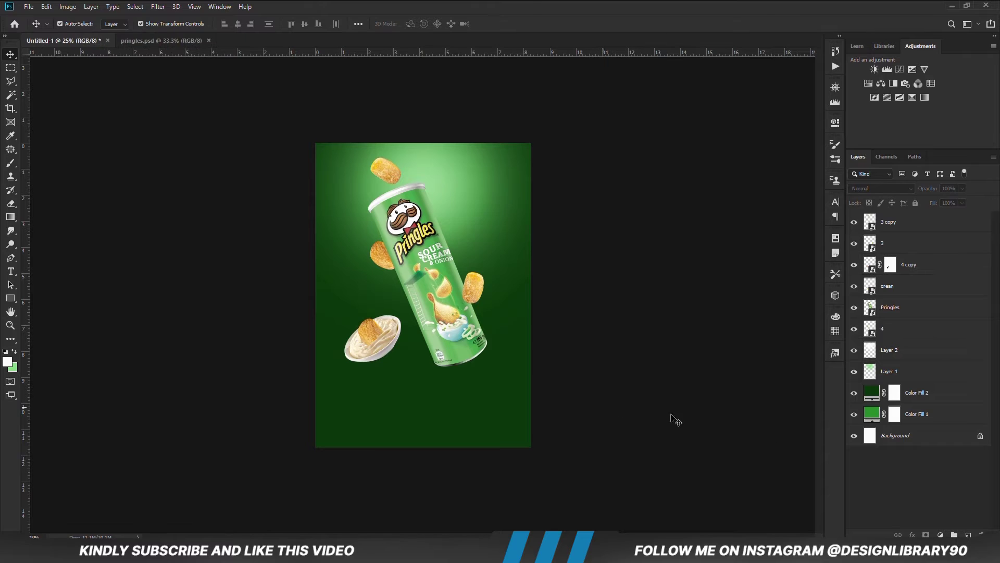
# Step: Apply a black Foreground to Transparent linear gradient to the Color Fill 2 mask, from above the poster down past its middle
pyautogui.click(918, 392)
pyautogui.click(853, 393)
pyautogui.click(854, 393)
pyautogui.click(895, 394)
pyautogui.moveTo(10, 217); pyautogui.dragTo(68, 226)
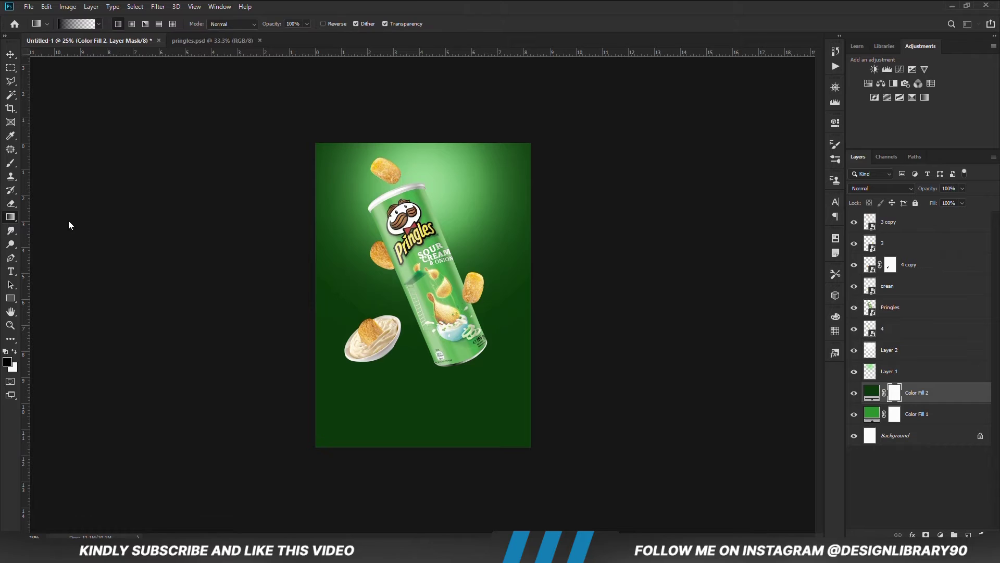
pyautogui.click(6, 362)
pyautogui.click(816, 191)
pyautogui.click(82, 26)
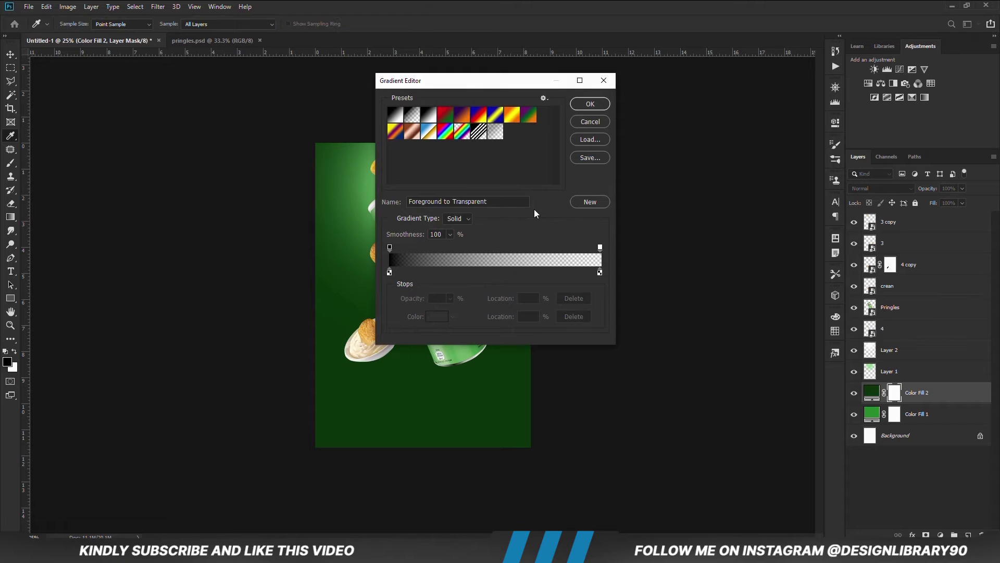
pyautogui.click(590, 105)
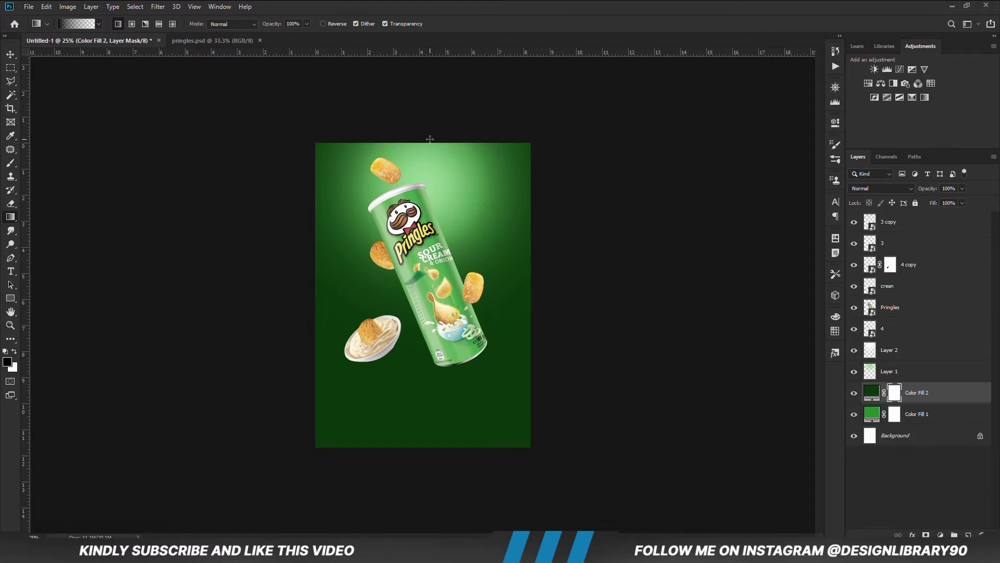
pyautogui.moveTo(420, 101); pyautogui.dragTo(423, 339)
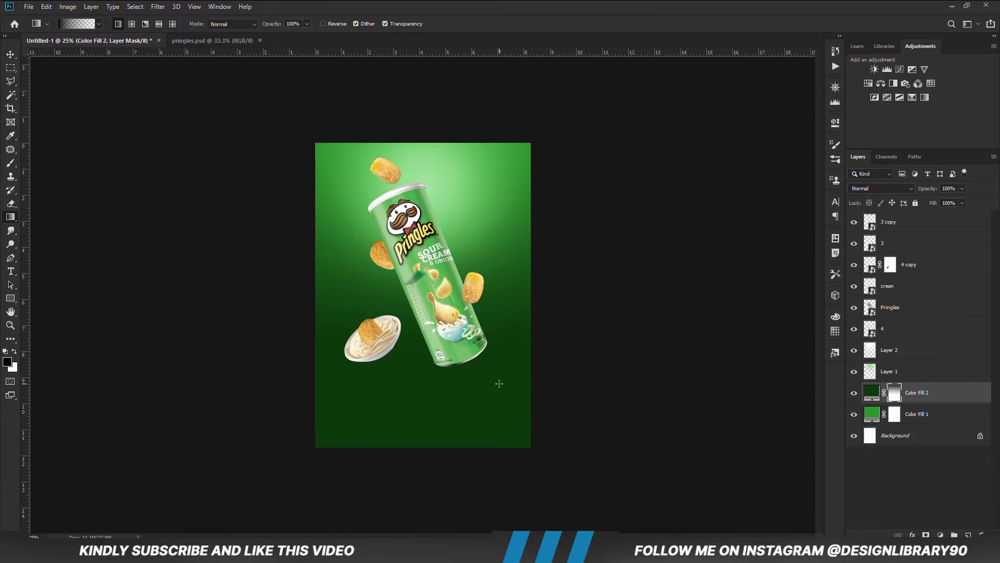
# Step: Set up a soft, horizontally flattened brush of 1100 px with 0% hardness and 24% opacity
pyautogui.rightClick(11, 163)
pyautogui.click(68, 163)
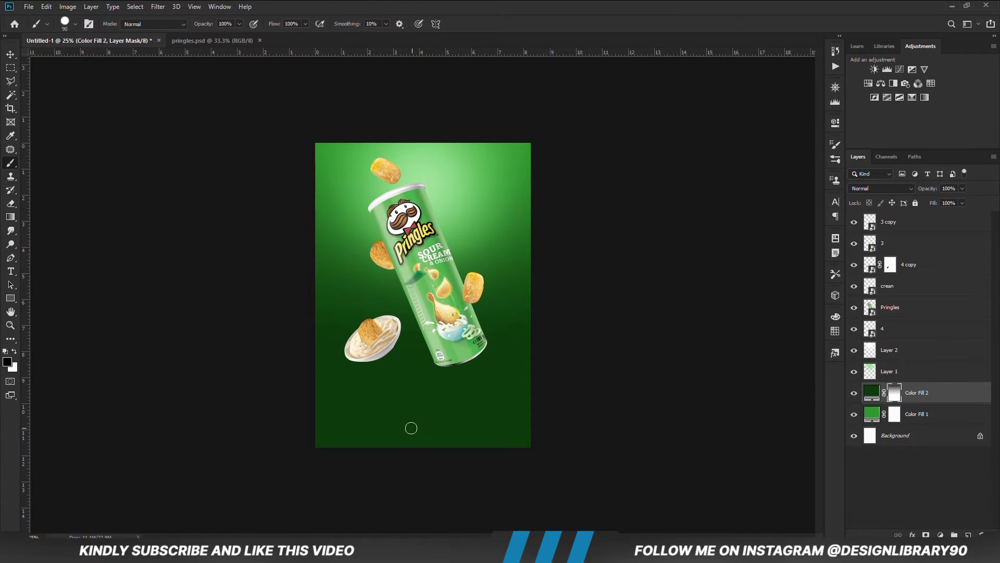
pyautogui.rightClick(411, 428)
pyautogui.click(452, 421)
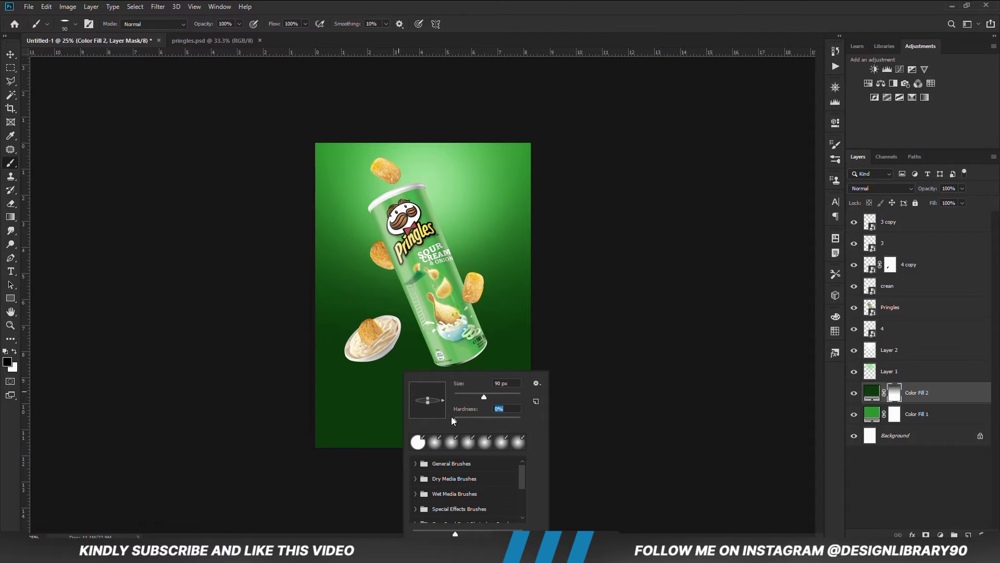
pyautogui.press('Return')
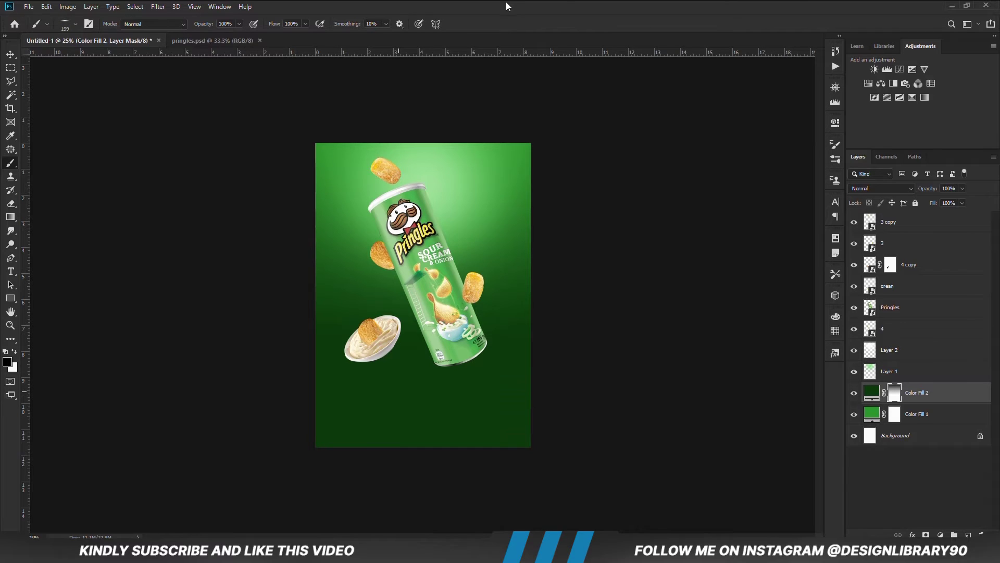
pyautogui.click(361, 4)
pyautogui.press(']')
pyautogui.press(']')
pyautogui.press(']')
pyautogui.press(']')
pyautogui.press(']')
pyautogui.press(']')
pyautogui.press(']')
pyautogui.press(']')
pyautogui.press(']')
pyautogui.press(']')
pyautogui.press(']')
pyautogui.press(']')
pyautogui.press(']')
pyautogui.press(']')
pyautogui.rightClick(438, 385)
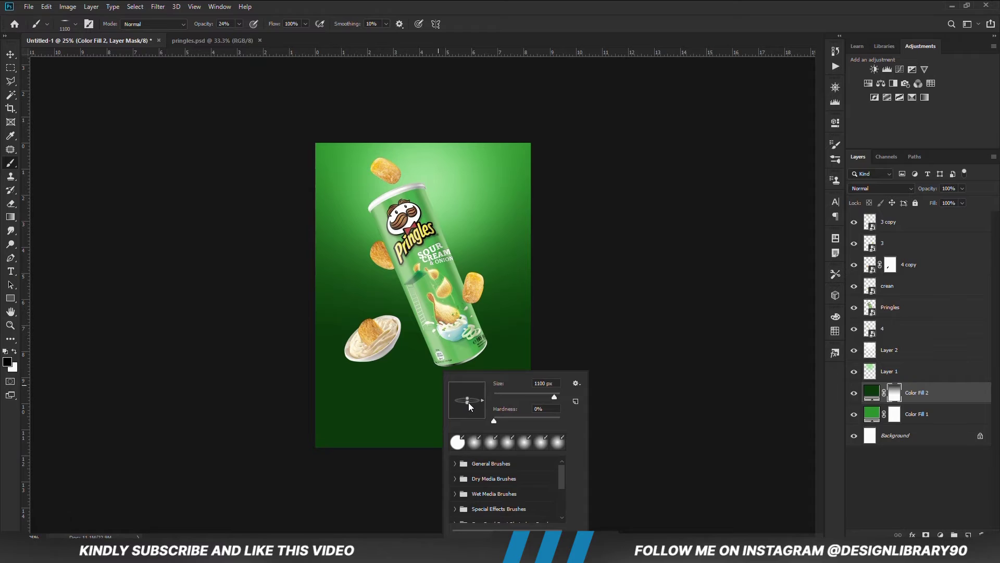
pyautogui.moveTo(467, 401); pyautogui.dragTo(468, 402)
pyautogui.click(513, 3)
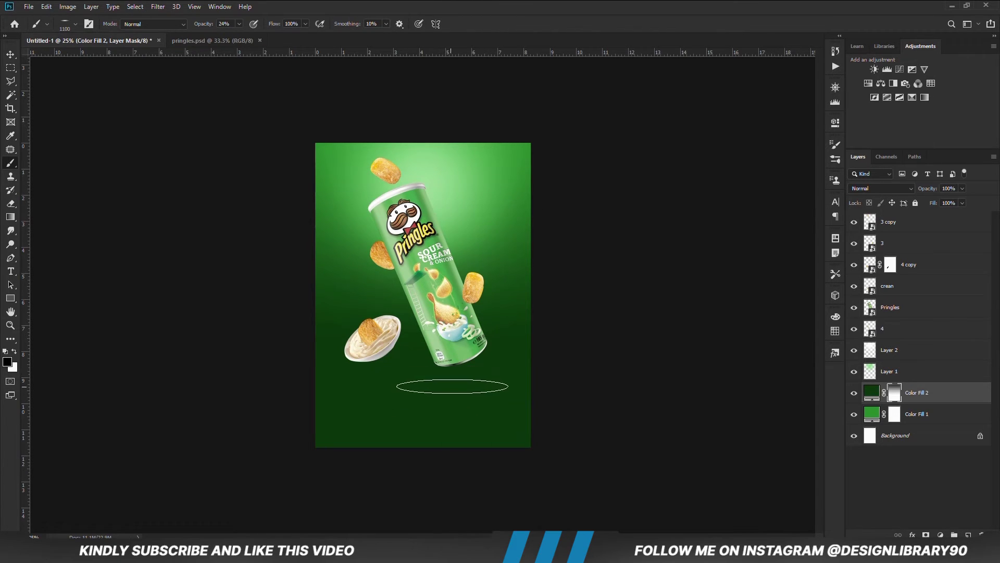
# Step: Paint black on the Color Fill 2 mask below the can to reveal a horizontal strip of lighter green
pyautogui.click(451, 384)
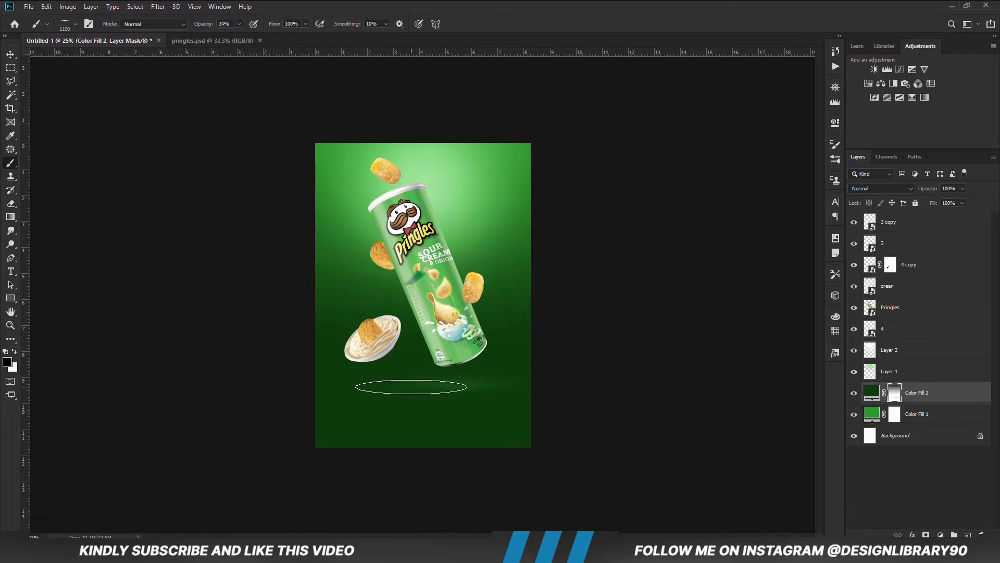
pyautogui.click(396, 392)
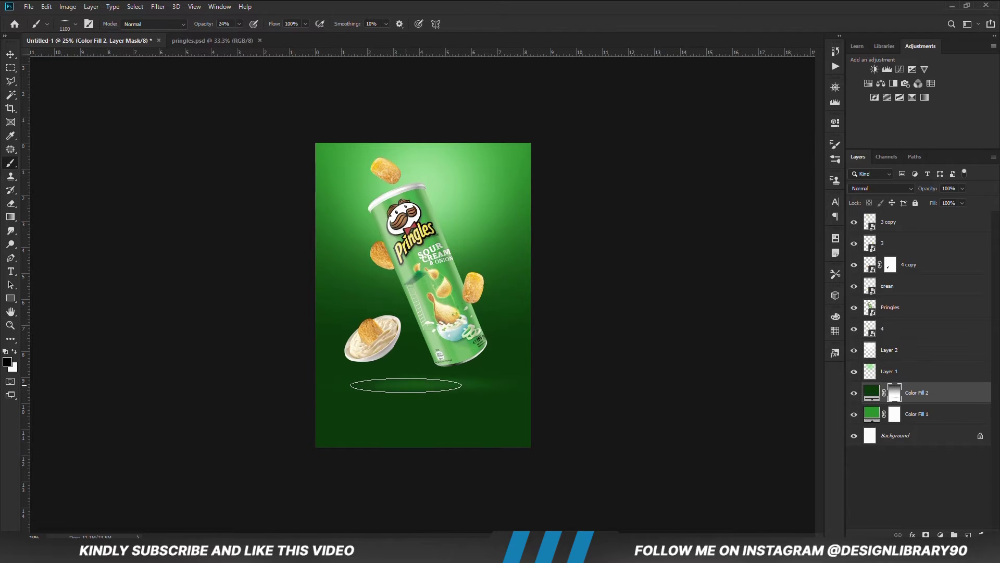
pyautogui.click(397, 382)
pyautogui.click(432, 380)
# Step: Build up the light strip across the poster's width and soften it with white at 4% brush opacity
pyautogui.press('0')
pyautogui.press('9')
pyautogui.press('x')
pyautogui.press('x')
pyautogui.press('0')
pyautogui.press('4')
pyautogui.press('x')
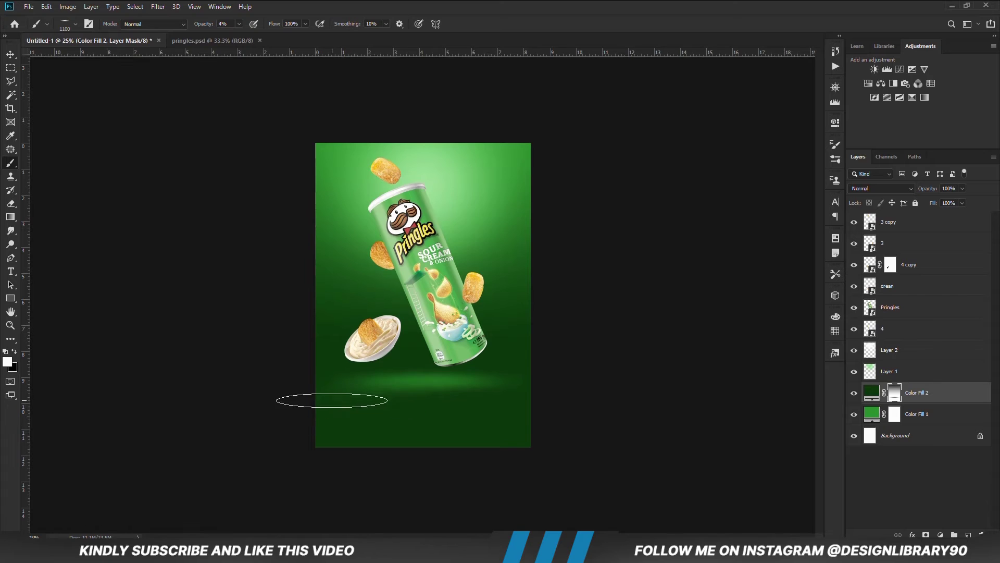
# Step: Refine the light strip on the Color Fill 2 mask, alternating black and white at 11% and 3% brush opacity
pyautogui.click(238, 23)
pyautogui.moveTo(237, 36); pyautogui.dragTo(242, 35)
pyautogui.press('x')
pyautogui.click(239, 23)
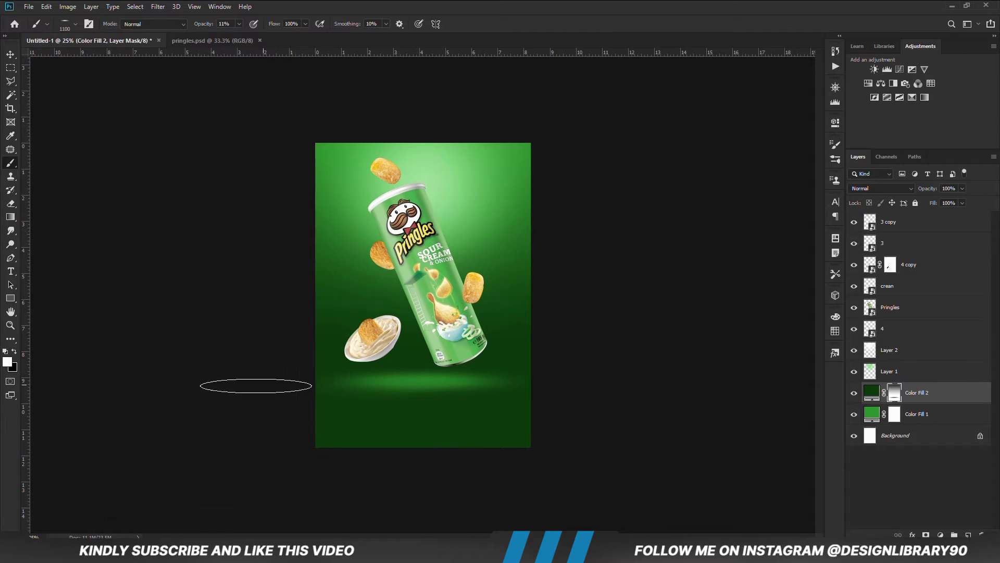
pyautogui.press('[')
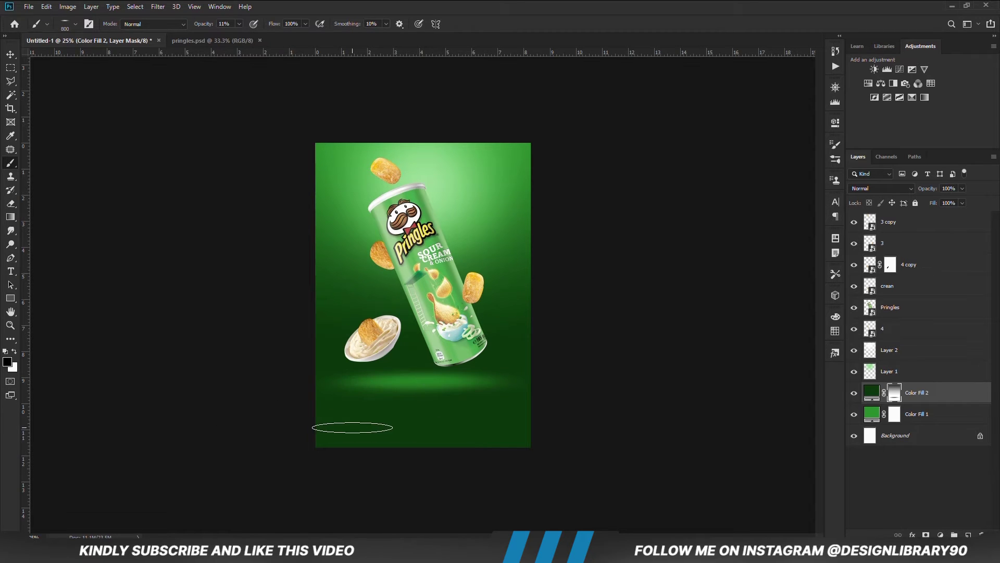
pyautogui.press('[')
pyautogui.press('x')
pyautogui.moveTo(239, 24); pyautogui.dragTo(231, 38)
pyautogui.press(']')
pyautogui.press(']')
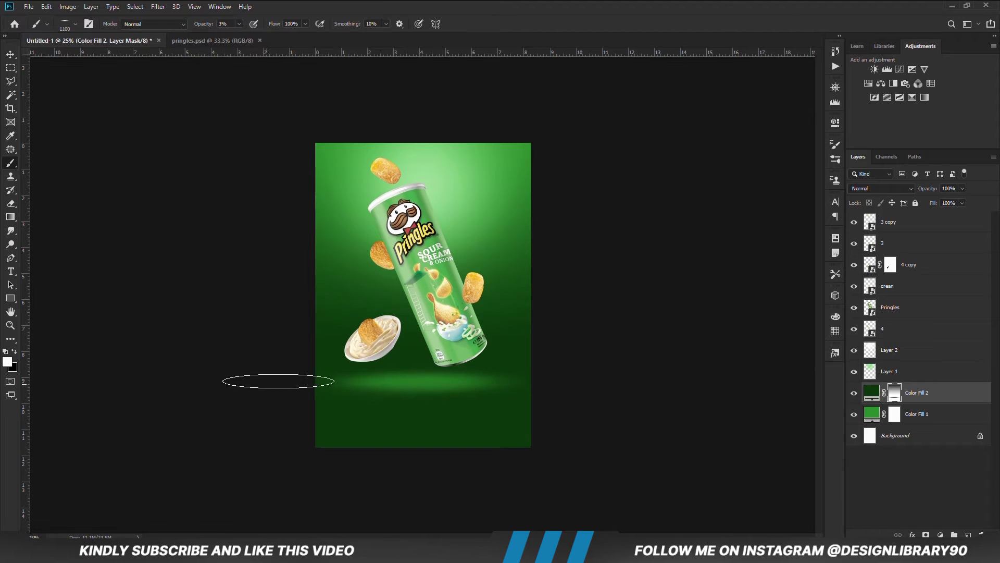
# Step: Darken the poster's upper corners on the Color Fill 2 mask with a round white 1100 px brush at 5% opacity, then compare the layer
pyautogui.rightClick(452, 323)
pyautogui.doubleClick(551, 393)
pyautogui.click(238, 26)
pyautogui.moveTo(239, 24); pyautogui.dragTo(241, 23)
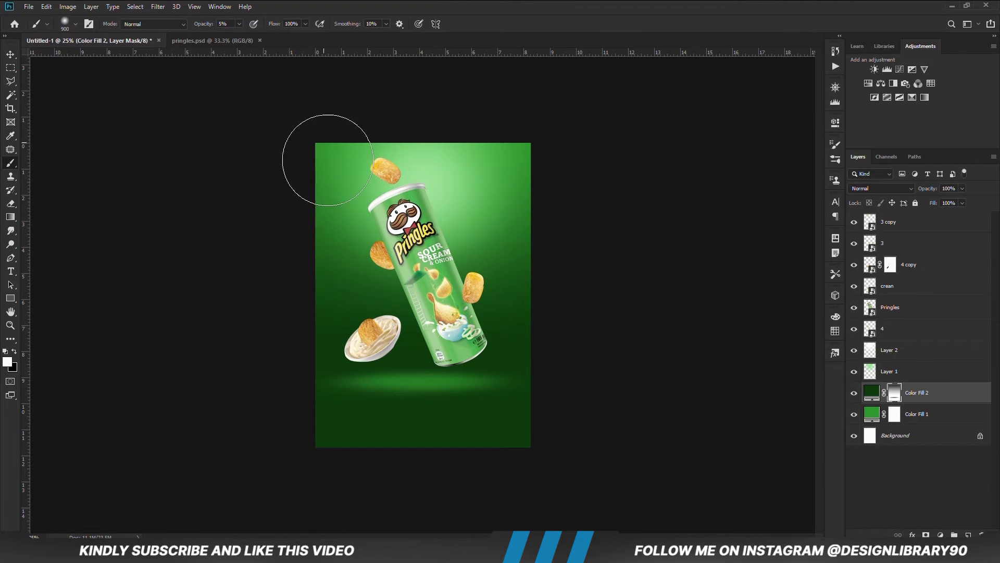
pyautogui.press('[')
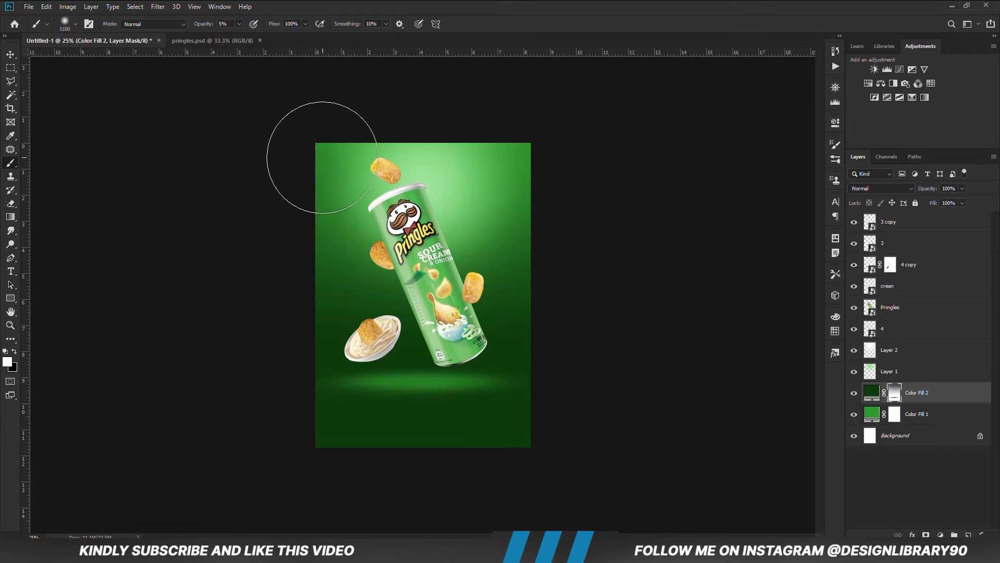
pyautogui.press(']')
pyautogui.press(']')
pyautogui.click(854, 392)
pyautogui.click(854, 393)
pyautogui.press('v')
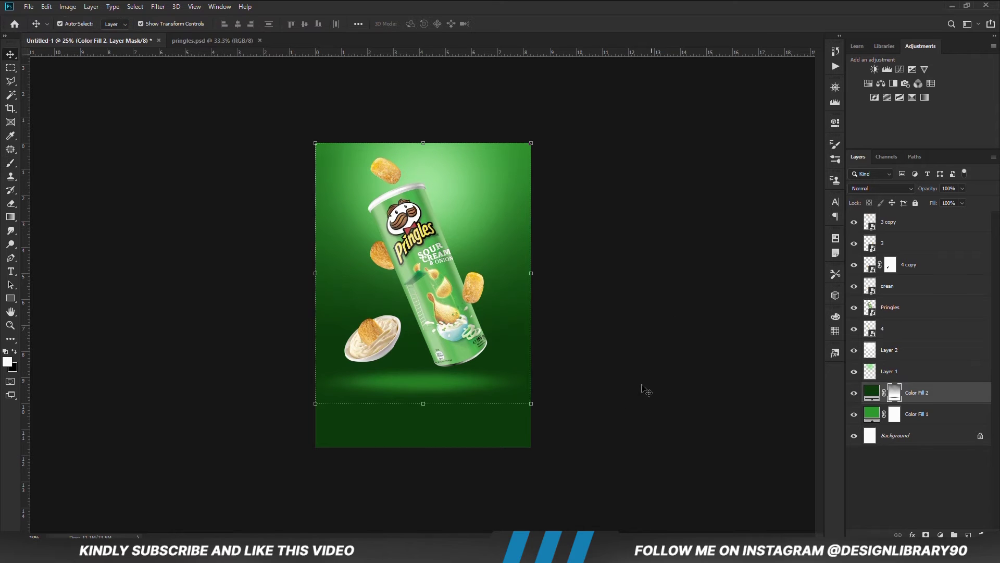
pyautogui.click(706, 406)
# Step: Add a Curves adjustment above all layers and pull the curve's shadow point slightly down
pyautogui.click(941, 534)
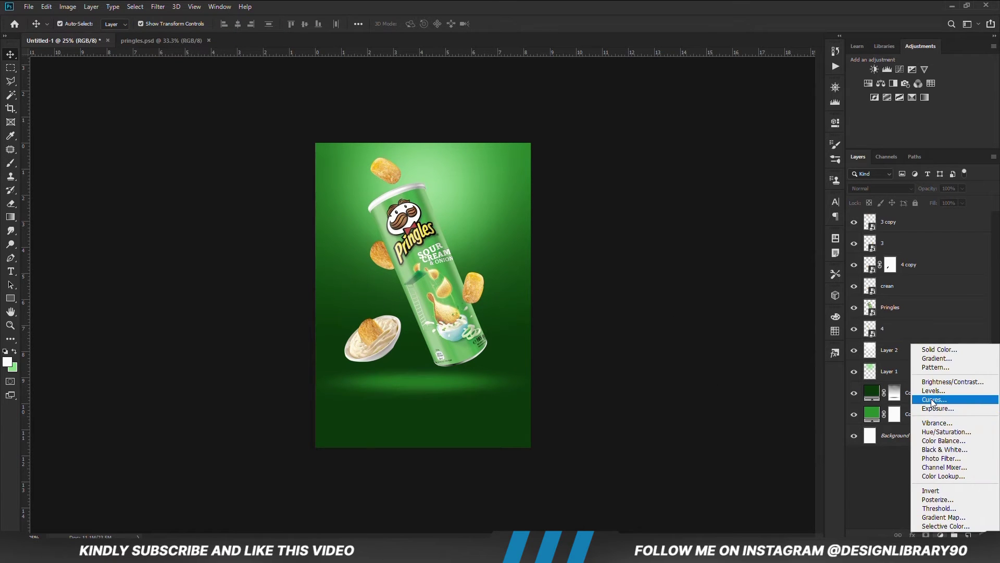
pyautogui.click(931, 399)
pyautogui.moveTo(729, 255); pyautogui.dragTo(728, 261)
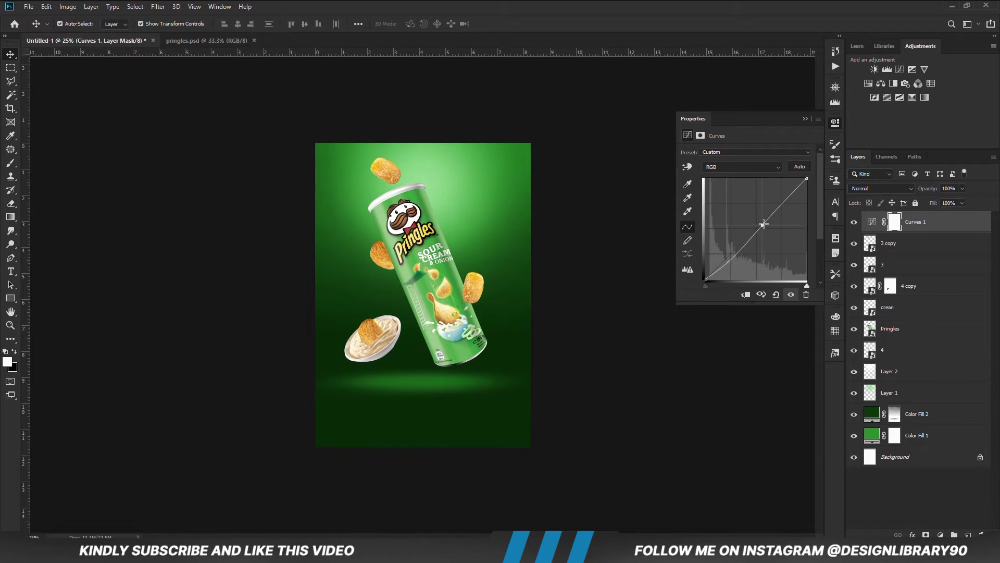
pyautogui.click(806, 119)
# Step: Compare the poster with and without the Curves 1 layer and lower its opacity to about 58%
pyautogui.click(853, 222)
pyautogui.click(854, 222)
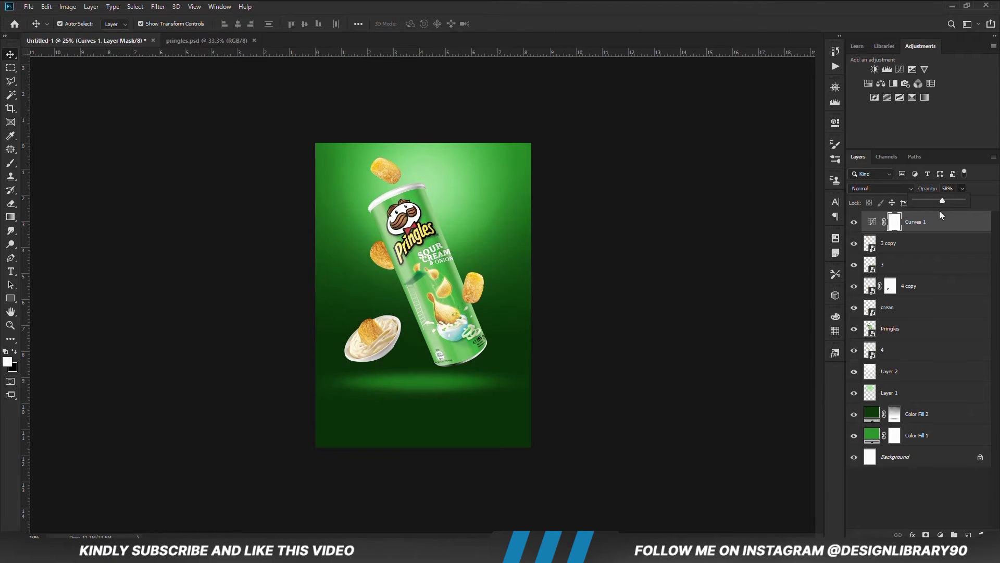
pyautogui.click(853, 222)
pyautogui.click(852, 222)
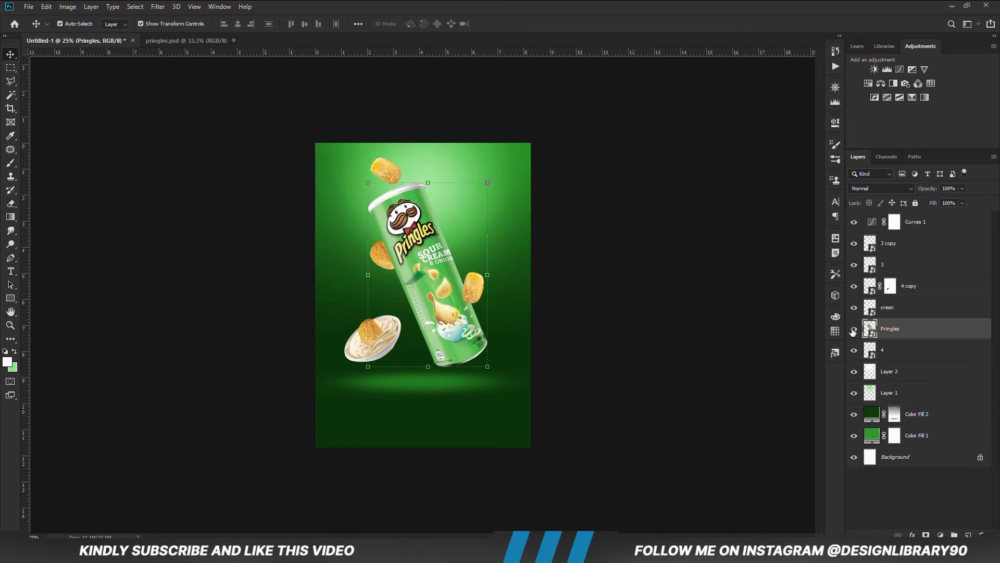
# Step: Add a Curves adjustment clipped to the Pringles layer, pull its shadow point down and compare the can with and without it
pyautogui.click(942, 534)
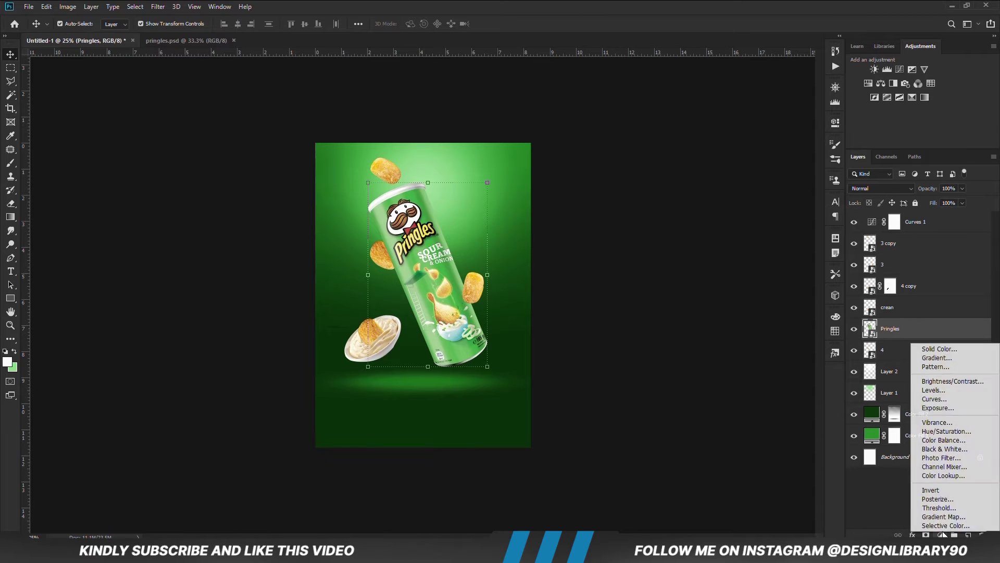
pyautogui.click(940, 397)
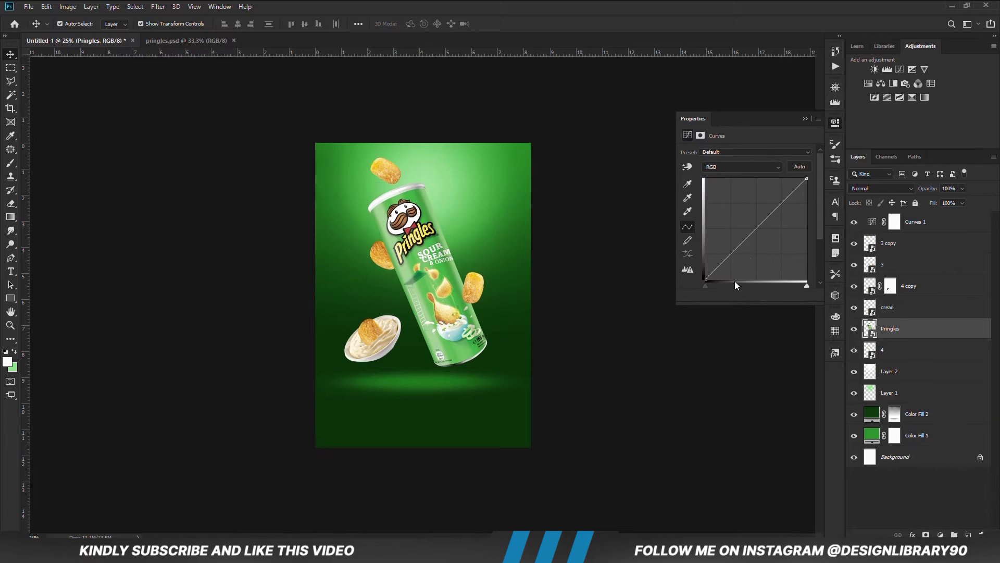
pyautogui.click(741, 295)
pyautogui.moveTo(732, 253); pyautogui.dragTo(729, 261)
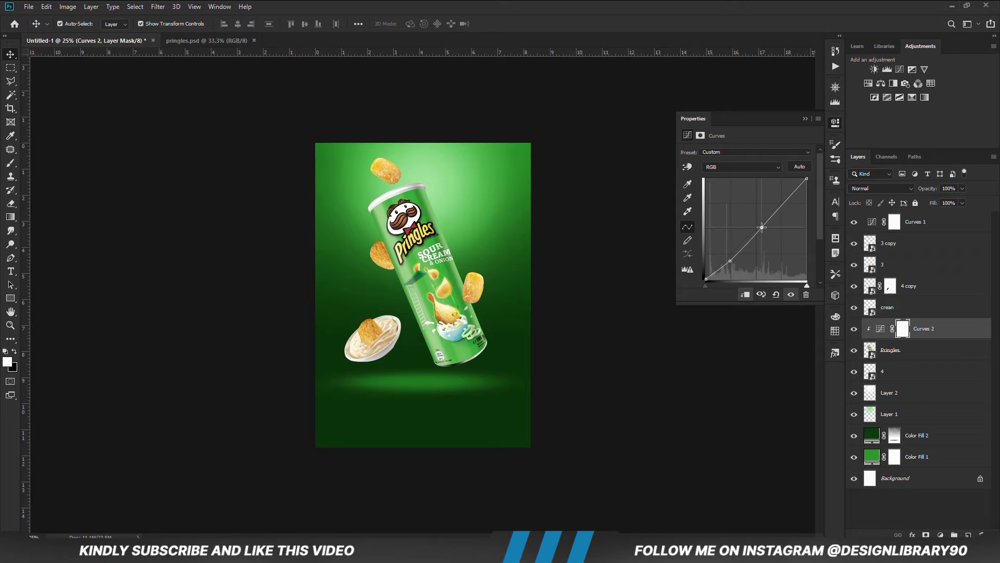
pyautogui.click(807, 119)
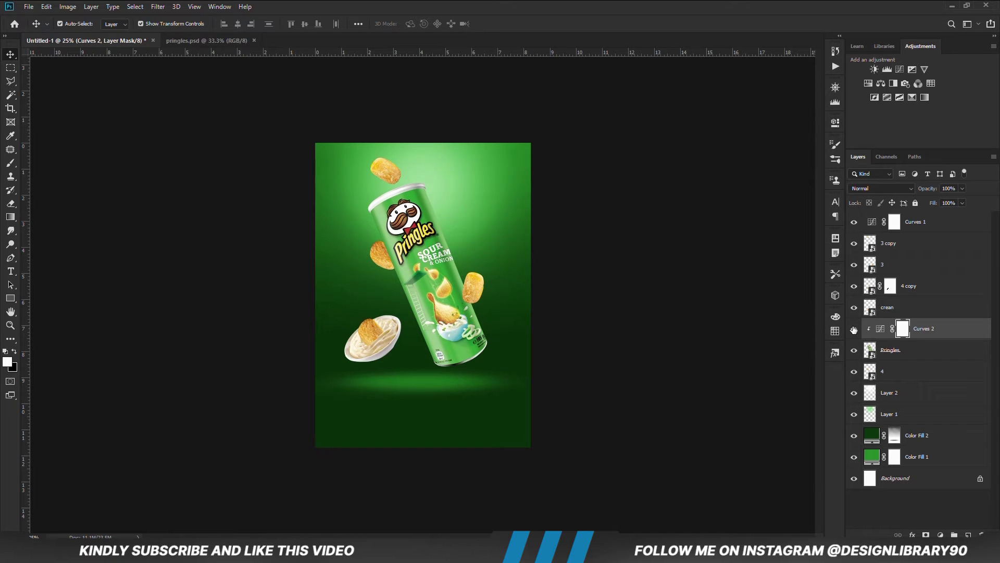
pyautogui.click(854, 329)
pyautogui.click(854, 329)
pyautogui.click(759, 316)
# Step: Add an Exposure adjustment of -3.33 clipped to the Pringles layer and invert its mask to black
pyautogui.click(938, 354)
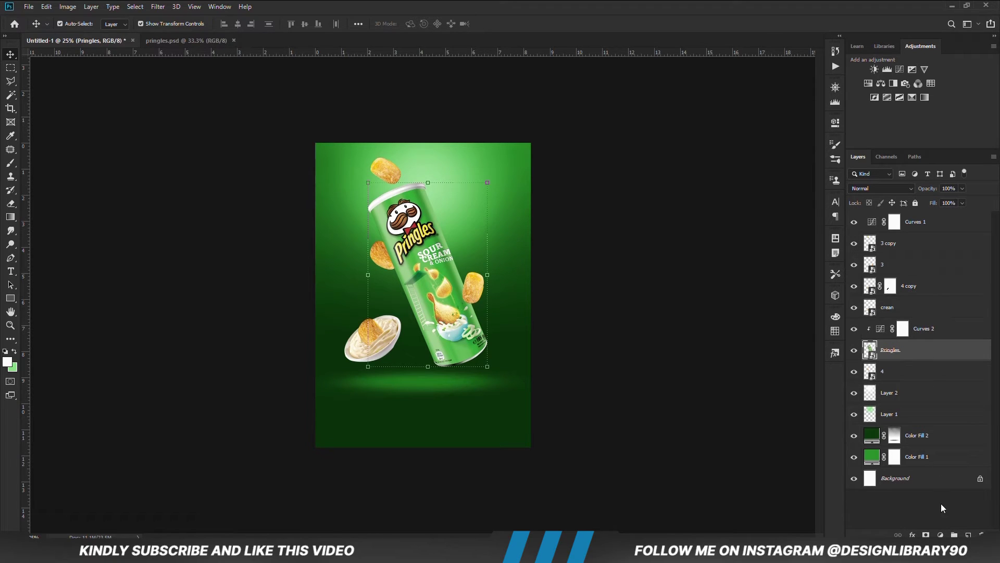
pyautogui.click(940, 535)
pyautogui.click(934, 407)
pyautogui.click(745, 294)
pyautogui.hotkey('ctrl', 'i')
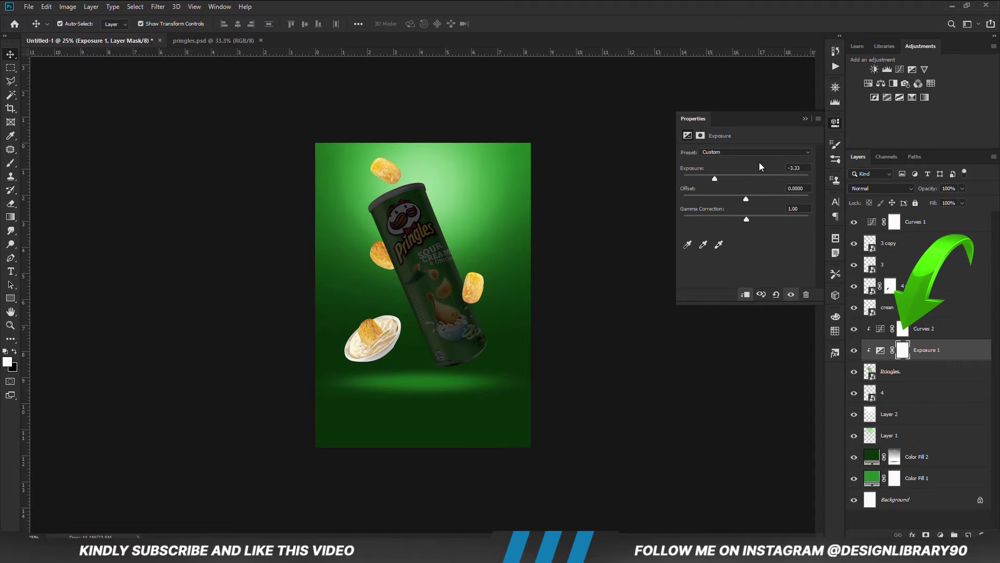
pyautogui.click(805, 119)
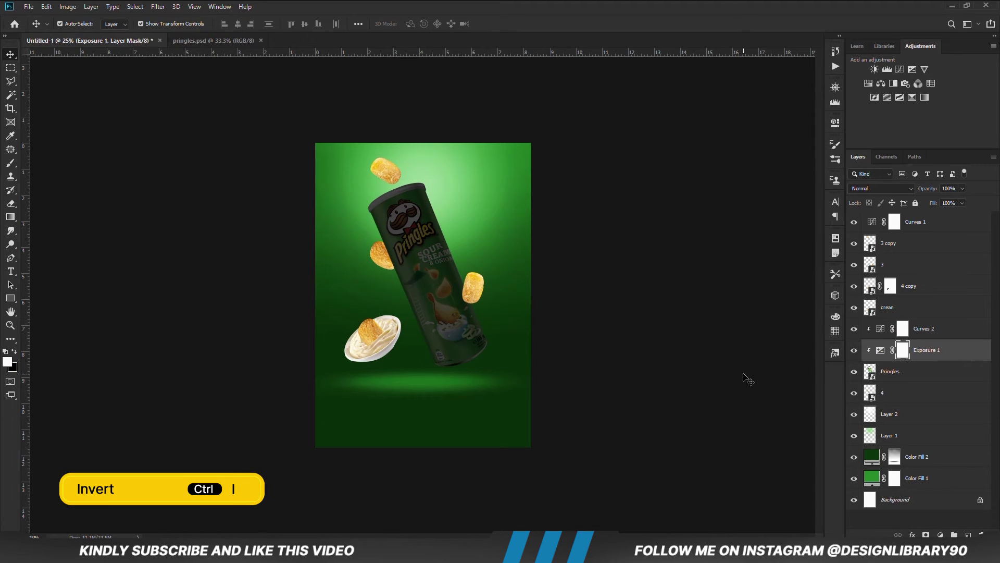
pyautogui.hotkey('ctrl', 'i')
# Step: Paint white on the Exposure 1 mask along the can's left side with a soft 600 px brush at 14% opacity
pyautogui.press('b')
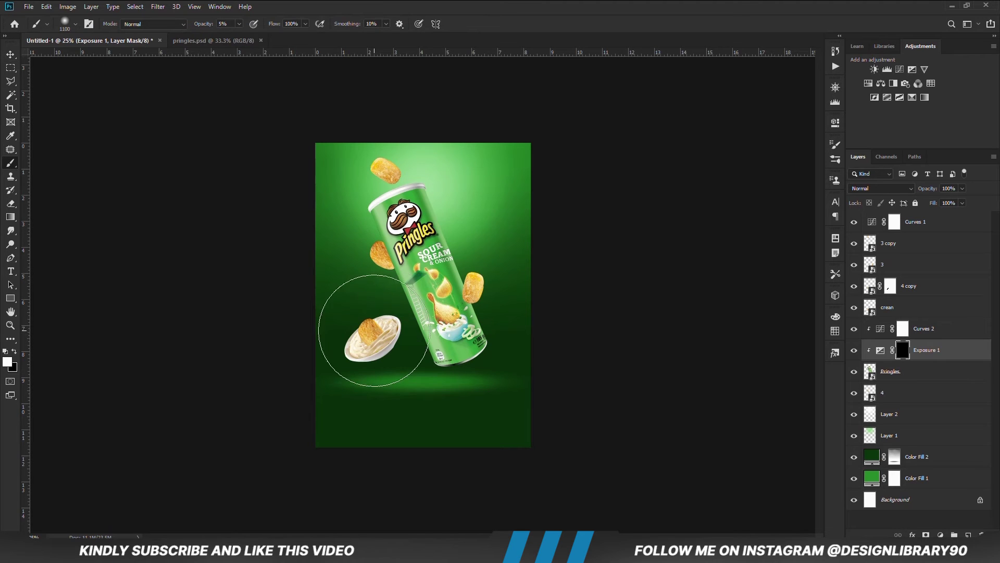
pyautogui.click(239, 24)
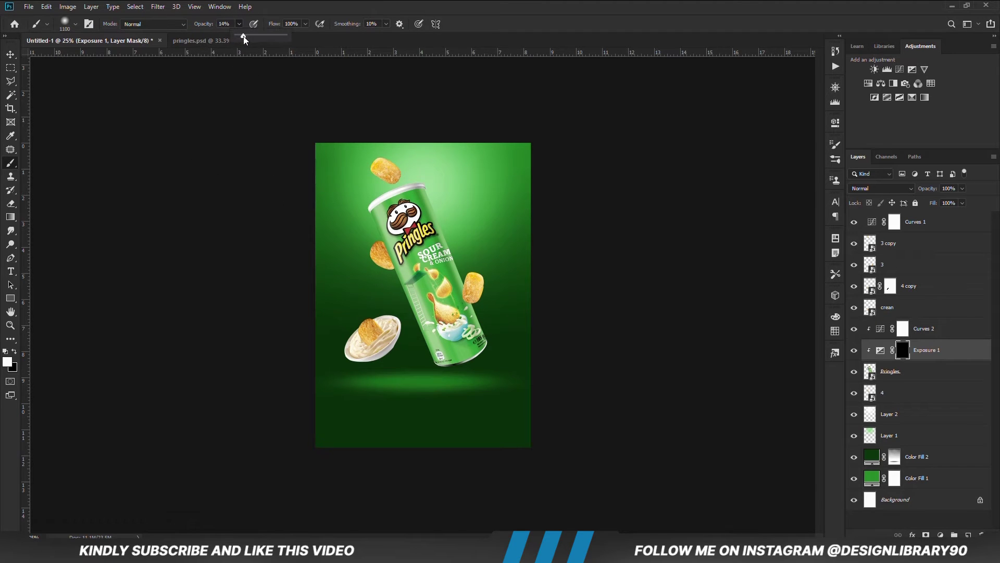
pyautogui.press('[')
pyautogui.press('[')
pyautogui.press('[')
pyautogui.press('[')
pyautogui.press('[')
pyautogui.moveTo(433, 383); pyautogui.dragTo(398, 361)
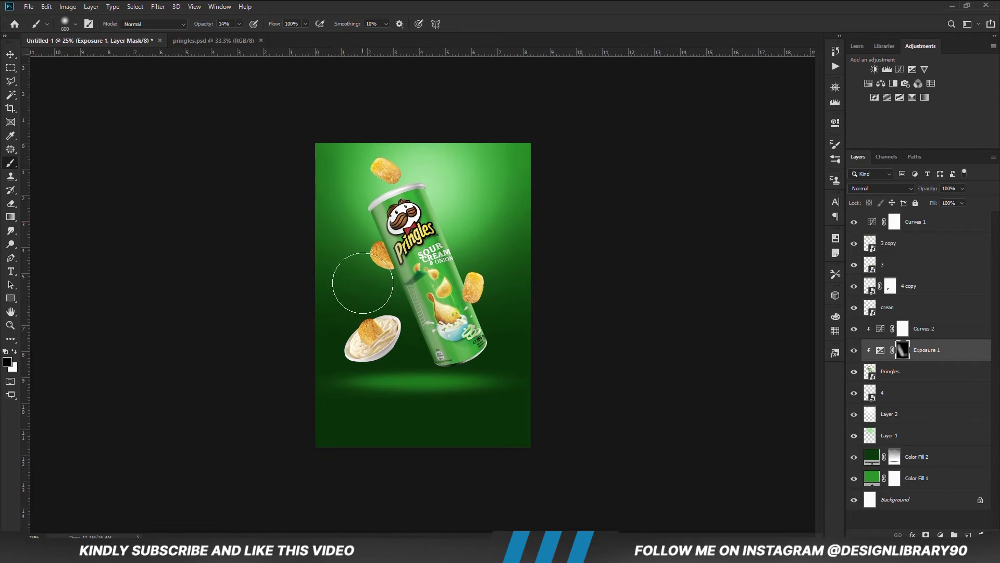
pyautogui.press('x')
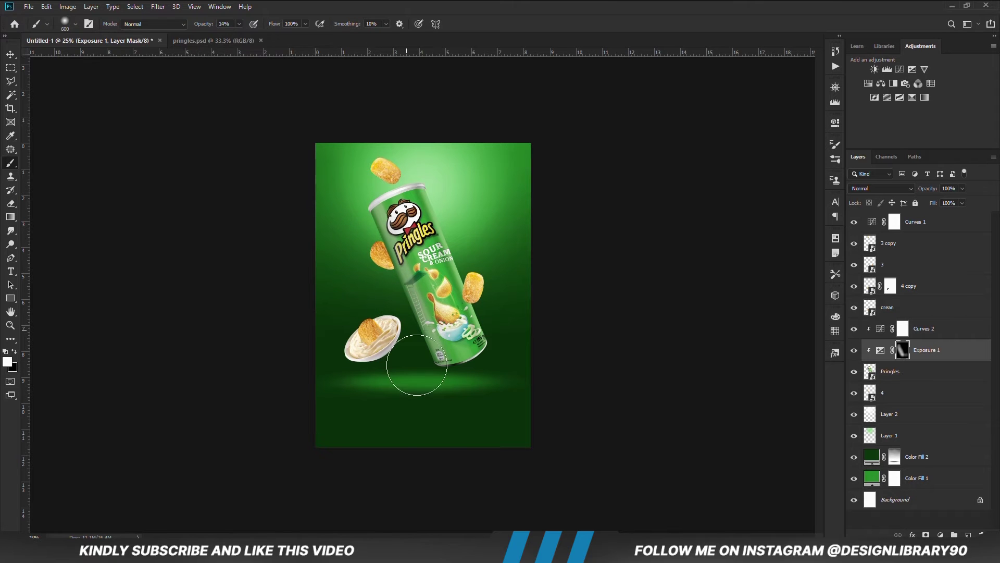
# Step: Compare the can with and without the Exposure 1 shading and lower that layer's opacity to 80%
pyautogui.click(853, 351)
pyautogui.click(853, 350)
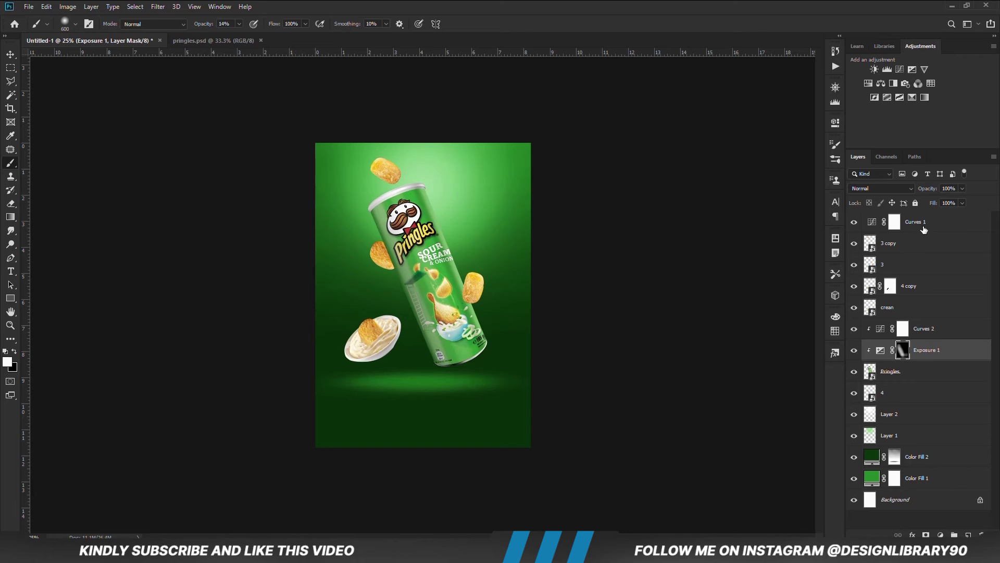
pyautogui.click(963, 189)
pyautogui.click(954, 202)
# Step: Add a second clipped Exposure adjustment of -2.28 above Exposure 1 and invert its mask to black
pyautogui.click(936, 358)
pyautogui.click(941, 535)
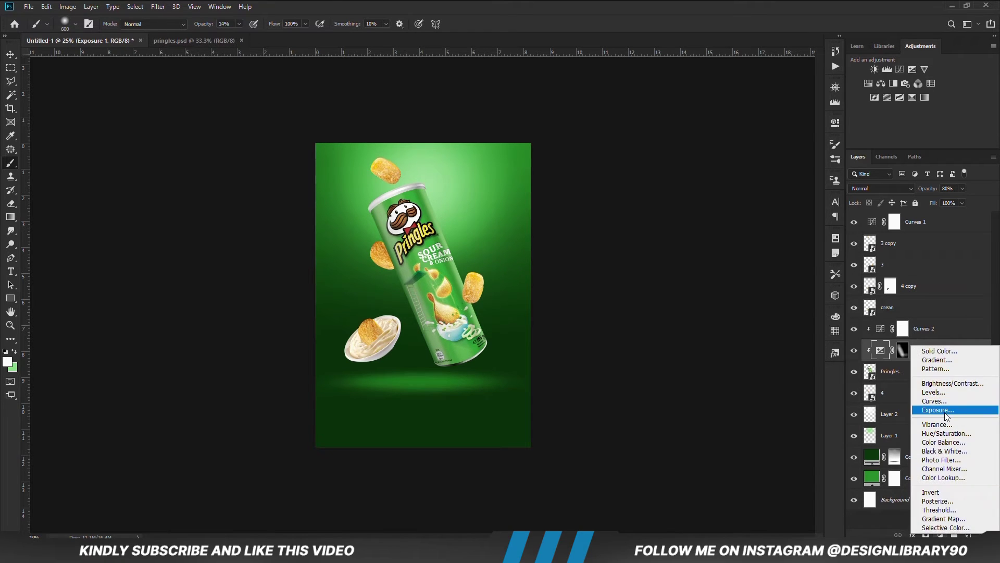
pyautogui.click(933, 409)
pyautogui.moveTo(746, 178); pyautogui.dragTo(723, 178)
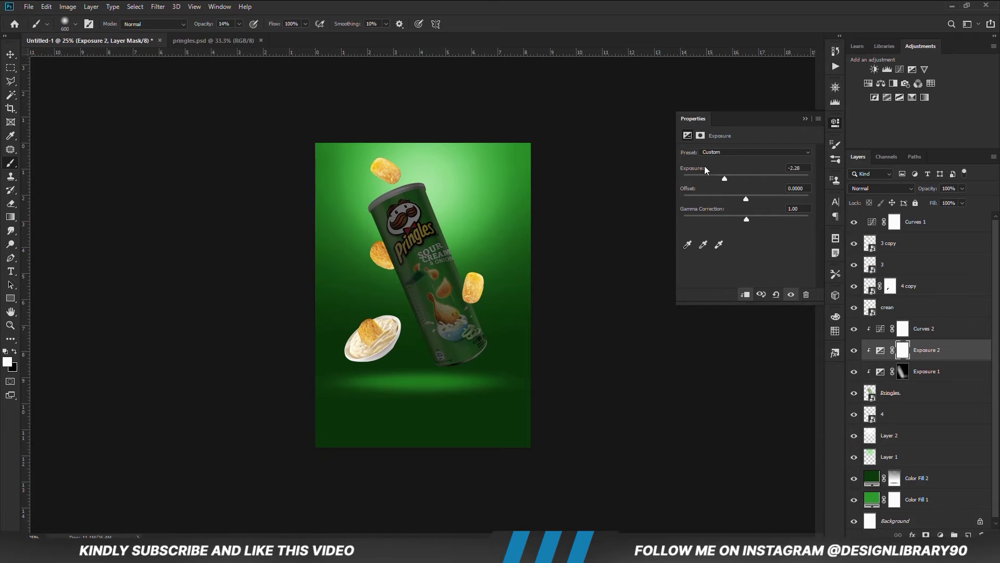
pyautogui.click(805, 119)
pyautogui.hotkey('ctrl', 'i')
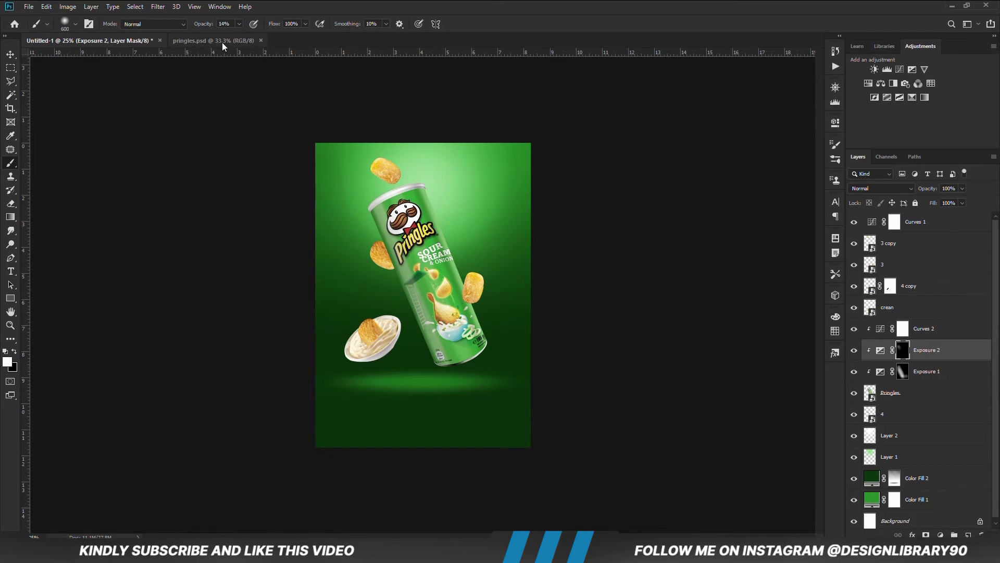
# Step: Paint white on the Exposure 2 mask along the can's left edge with a 400 px brush at 24% opacity and compare the shading
pyautogui.click(268, 3)
pyautogui.press('[')
pyautogui.moveTo(373, 231); pyautogui.dragTo(394, 307)
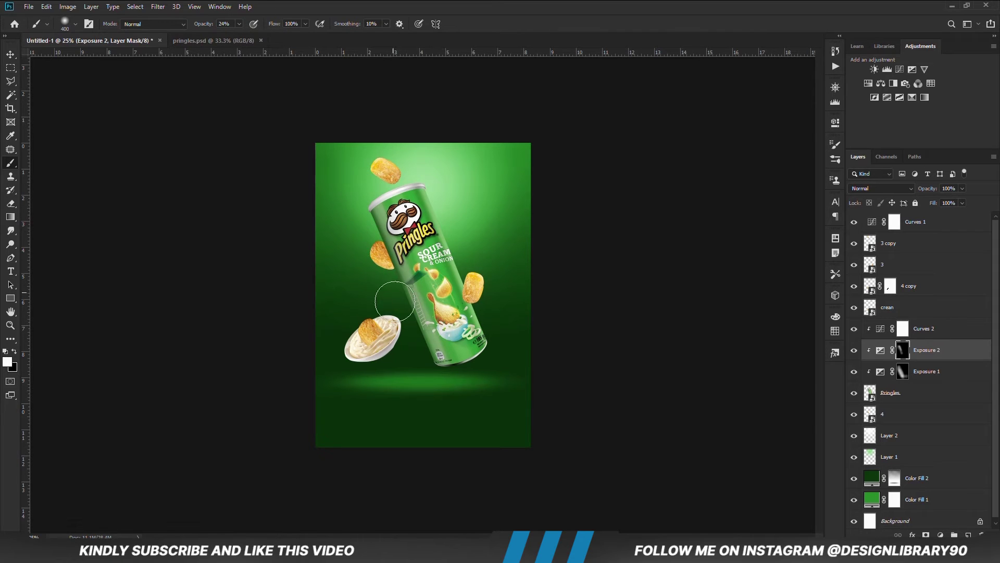
pyautogui.click(853, 349)
pyautogui.click(854, 349)
pyautogui.click(962, 189)
# Step: Brighten the can's right side with a third clipped Exposure of +1.56, painting its inverted mask white with a 500 px brush
pyautogui.click(949, 358)
pyautogui.click(940, 535)
pyautogui.click(886, 372)
pyautogui.moveTo(746, 178)
pyautogui.mouseDown()
pyautogui.moveTo(769, 180)
pyautogui.moveTo(761, 182)
pyautogui.mouseUp()
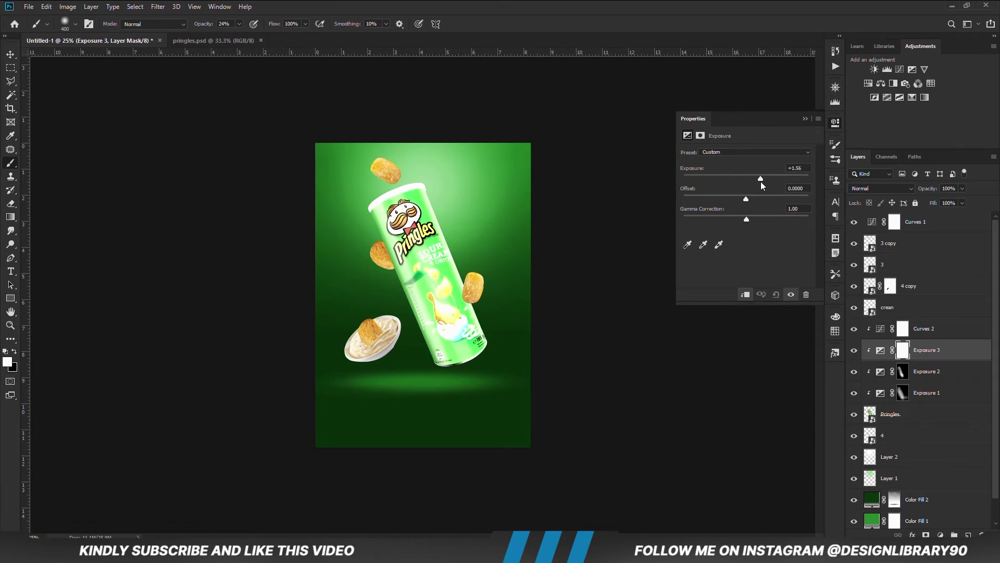
pyautogui.click(807, 119)
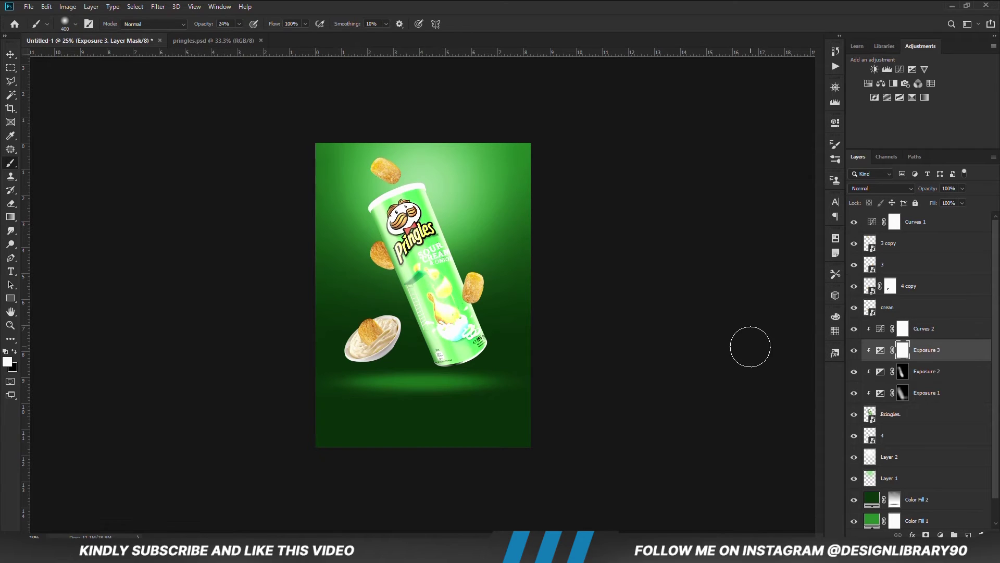
pyautogui.hotkey('ctrl', 'i')
pyautogui.press(']')
pyautogui.moveTo(439, 185)
pyautogui.mouseDown()
pyautogui.moveTo(502, 335)
pyautogui.moveTo(415, 165)
pyautogui.mouseUp()
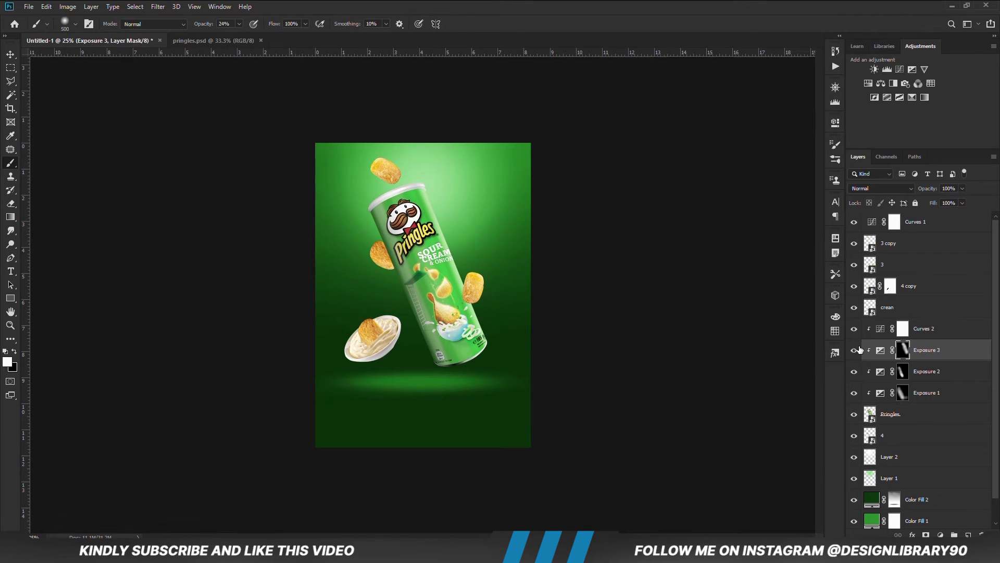
# Step: Add a clipped darkening Exposure adjustment above Exposure 3 and invert its mask to black
pyautogui.press('v')
pyautogui.click(940, 534)
pyautogui.click(930, 411)
pyautogui.moveTo(746, 179); pyautogui.dragTo(727, 179)
pyautogui.click(807, 116)
pyautogui.hotkey('ctrl', 'i')
# Step: Paint a thin white stroke down the can on the Exposure 4 mask with a soft 200 px brush at 10% opacity
pyautogui.press('b')
pyautogui.click(238, 24)
pyautogui.press('[')
pyautogui.press('[')
pyautogui.press('[')
pyautogui.press('[')
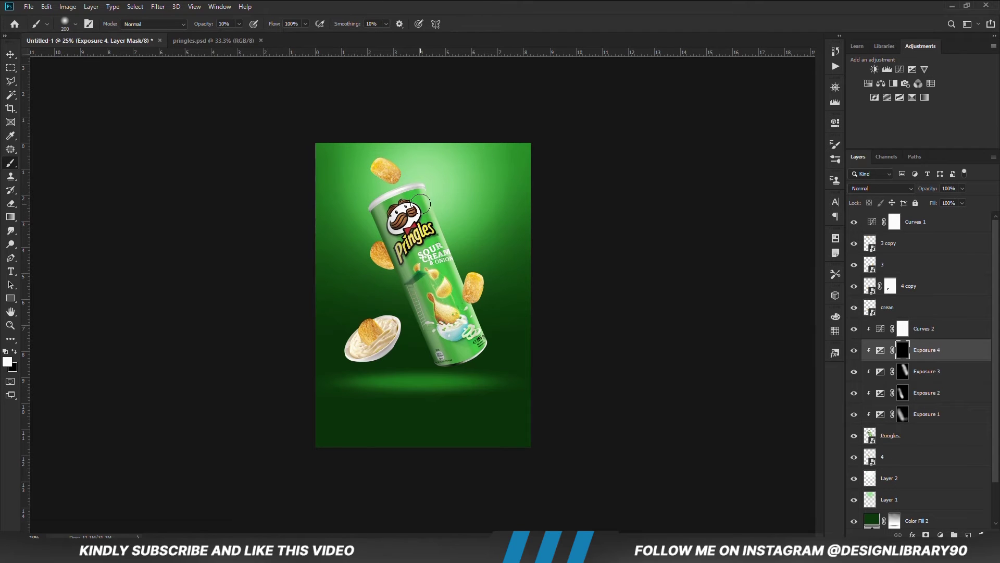
# Step: Shade the can's base with another clipped Exposure adjustment, painting white on its inverted mask with a 400 px brush at 10% opacity
pyautogui.click(941, 535)
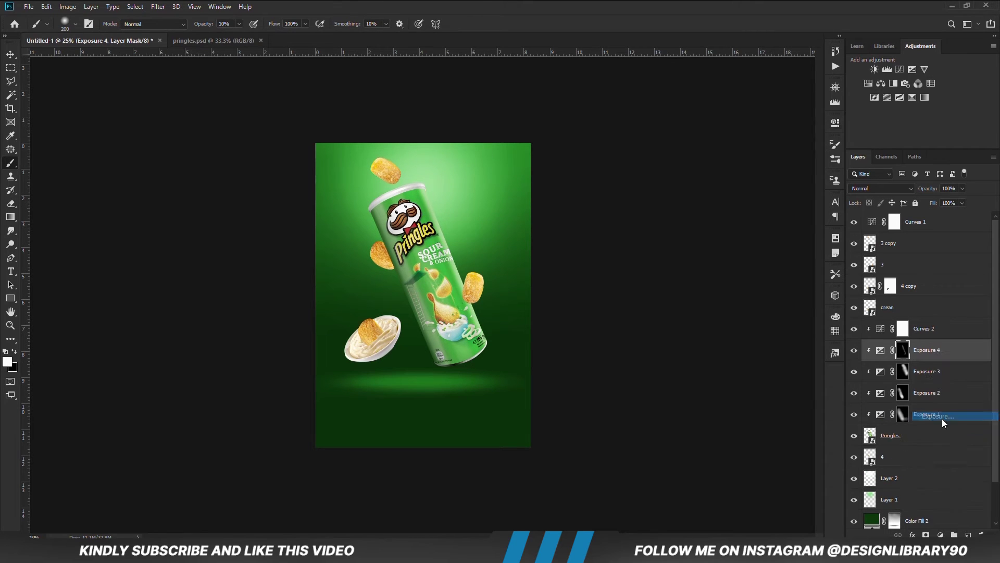
pyautogui.click(937, 409)
pyautogui.hotkey('ctrl', 'i')
pyautogui.moveTo(438, 388)
pyautogui.mouseDown()
pyautogui.moveTo(423, 389)
pyautogui.moveTo(461, 371)
pyautogui.mouseUp()
pyautogui.press(']')
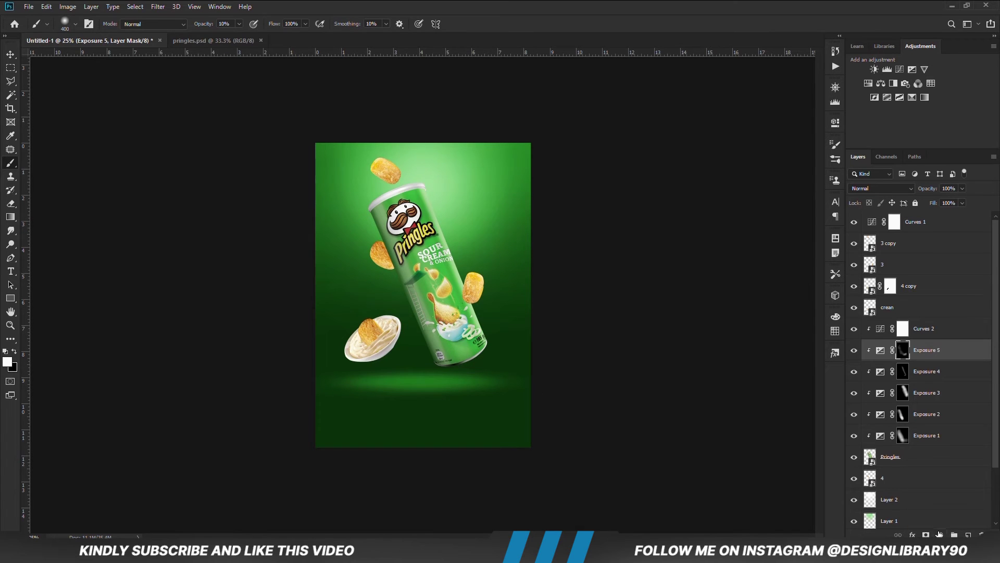
# Step: Add a clipped brightening Exposure adjustment above Exposure 5 and invert its mask to black
pyautogui.click(940, 534)
pyautogui.click(938, 409)
pyautogui.moveTo(748, 180); pyautogui.dragTo(761, 180)
pyautogui.click(811, 118)
pyautogui.hotkey('ctrl', 'i')
# Step: Paint white on the Exposure 6 mask down the can's right side with a larger soft brush and compare the highlight
pyautogui.press(']')
pyautogui.click(428, 203)
pyautogui.moveTo(466, 234)
pyautogui.mouseDown()
pyautogui.moveTo(441, 203)
pyautogui.moveTo(510, 341)
pyautogui.mouseUp()
pyautogui.click(854, 350)
pyautogui.click(855, 350)
# Step: Add a clipped darkening Exposure adjustment directly above Exposure 5 and invert its mask to black
pyautogui.press('v')
pyautogui.click(626, 325)
pyautogui.click(938, 371)
pyautogui.click(940, 534)
pyautogui.click(938, 412)
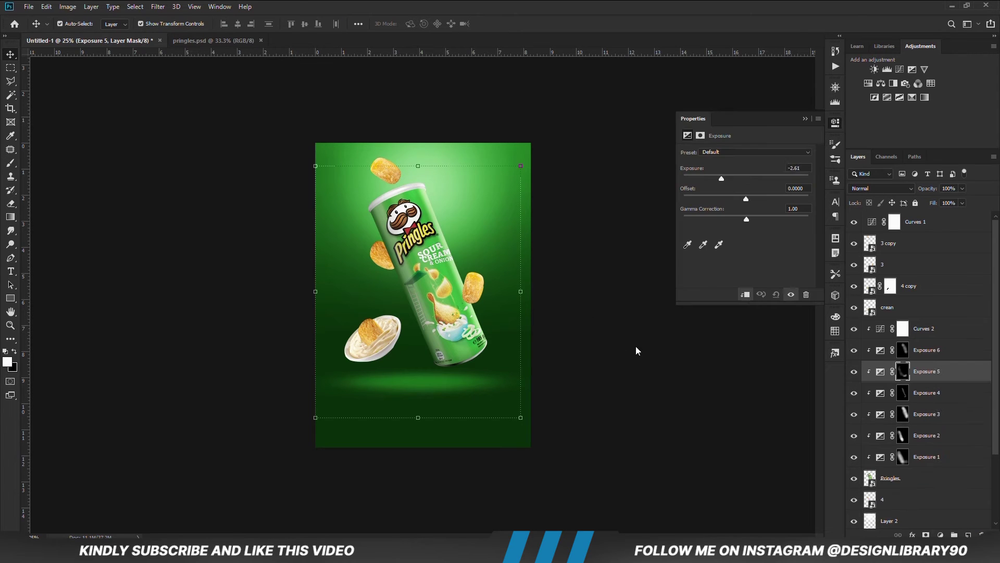
pyautogui.moveTo(747, 179); pyautogui.dragTo(708, 179)
pyautogui.click(811, 117)
pyautogui.hotkey('ctrl', 'i')
# Step: Paint a shadow behind the right chip on the Exposure 7 mask with a soft 200 px white brush at 66% opacity
pyautogui.press('b')
pyautogui.click(239, 24)
pyautogui.press('[')
pyautogui.press('[')
pyautogui.press('[')
pyautogui.press('[')
pyautogui.press('[')
pyautogui.press('6')
pyautogui.press('6')
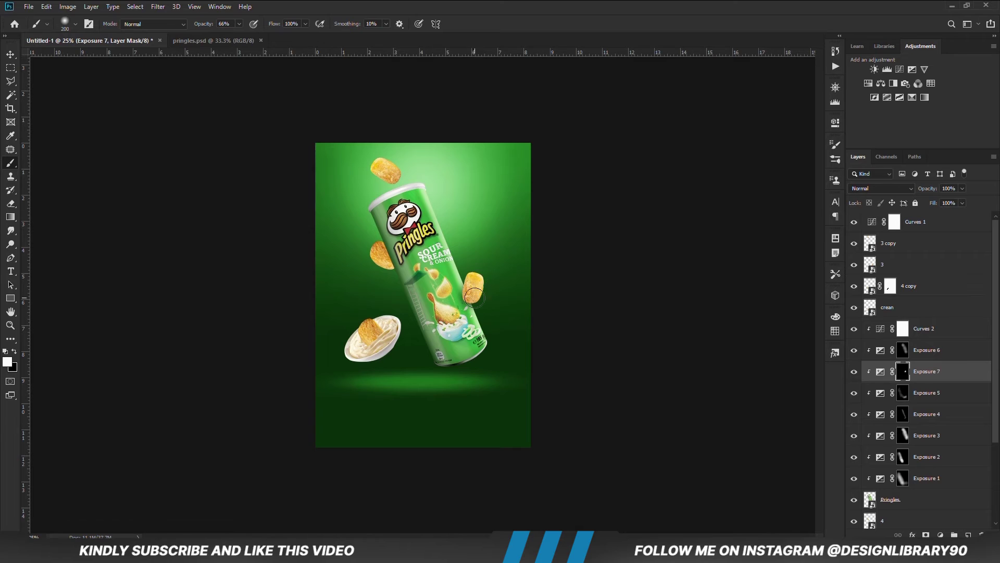
# Step: Add a clipped Exposure adjustment of about -1.83 above Exposure 7 and invert its mask to black
pyautogui.press('2')
pyautogui.press('1')
pyautogui.click(941, 535)
pyautogui.click(881, 400)
pyautogui.moveTo(746, 179); pyautogui.dragTo(730, 179)
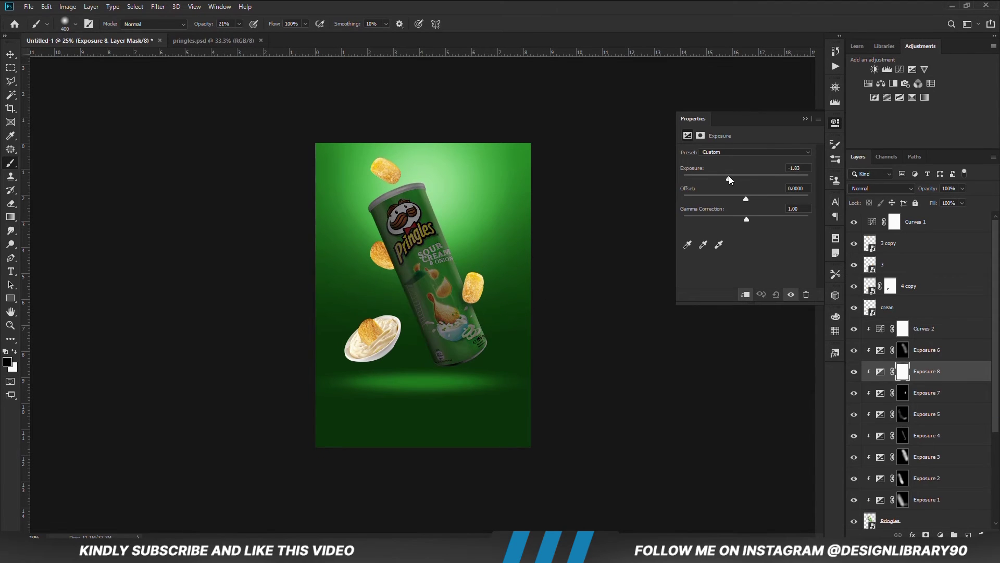
pyautogui.click(805, 119)
pyautogui.hotkey('ctrl', 'i')
# Step: Paint a softer shadow around the right chip on the Exposure 8 mask with a 600 px white brush at 11% opacity
pyautogui.press('x')
pyautogui.press('[')
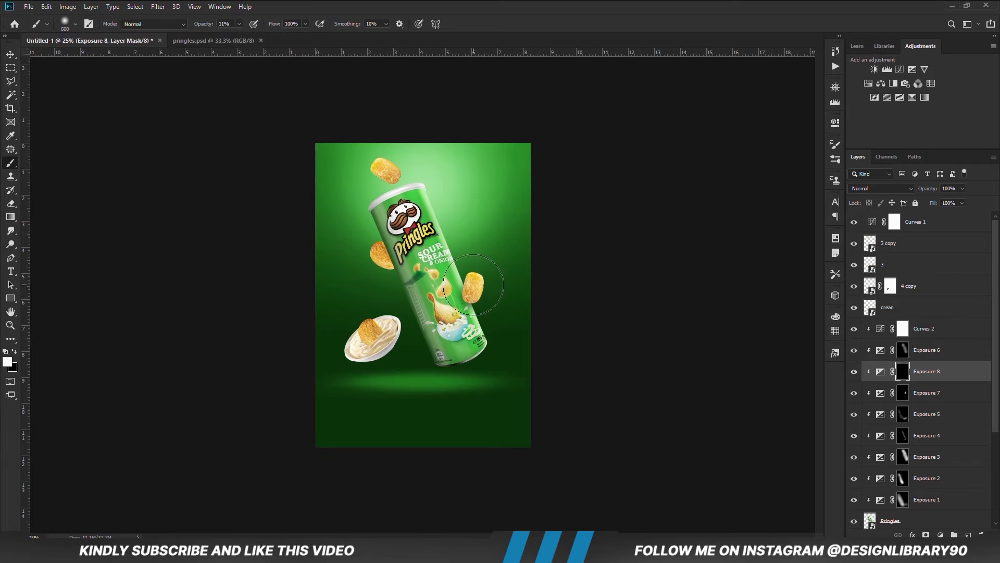
pyautogui.click(898, 394)
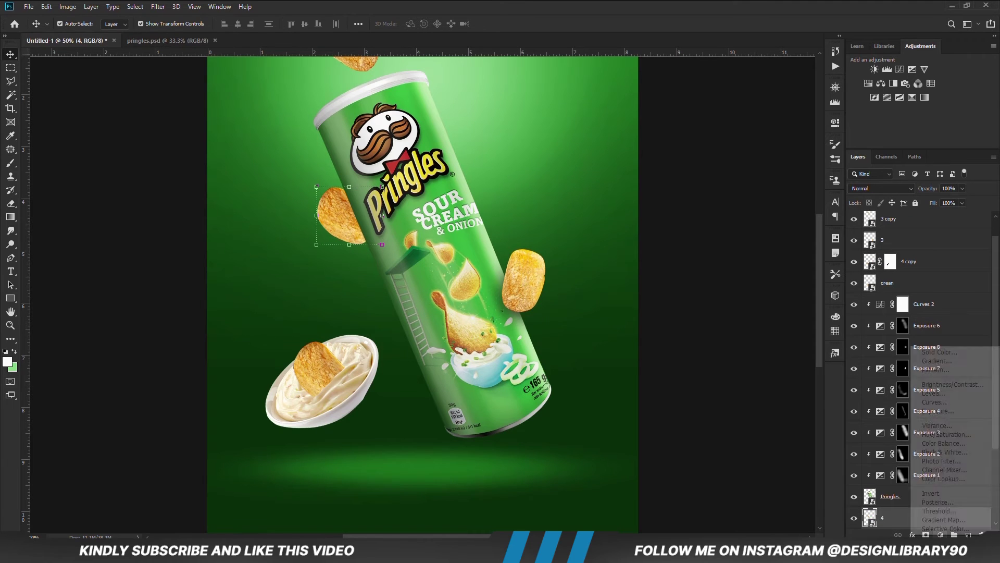
# Step: Add a darkening Exposure adjustment clipped to layer 4, the chip behind the can, and invert its mask to black
pyautogui.click(938, 410)
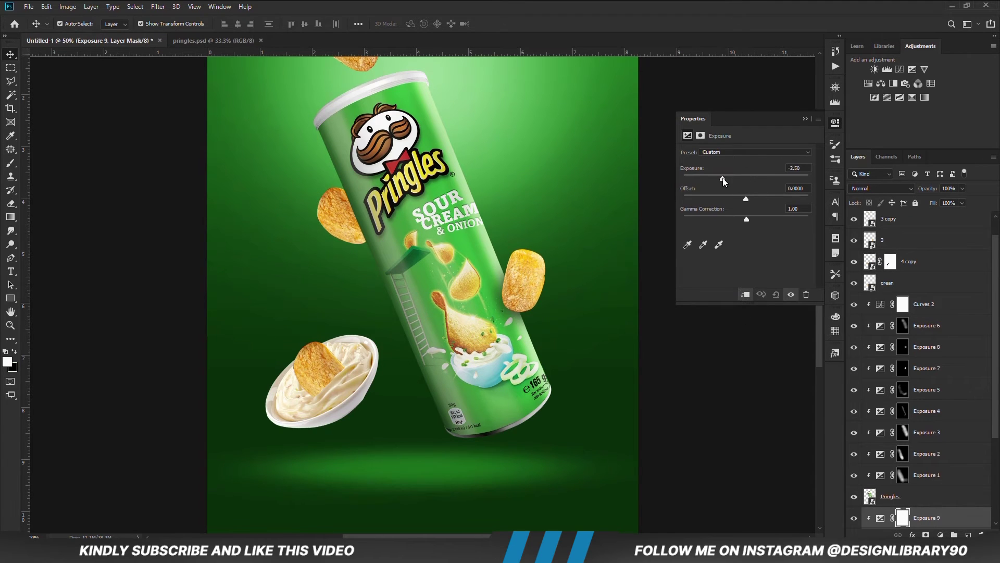
pyautogui.moveTo(723, 178); pyautogui.dragTo(714, 178)
pyautogui.click(805, 119)
pyautogui.hotkey('ctrl', 'i')
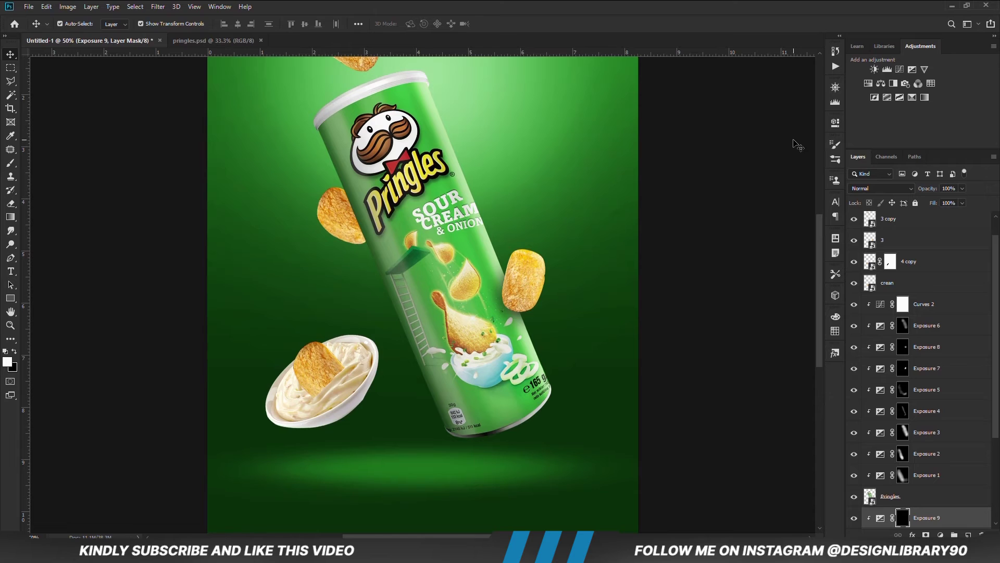
# Step: Paint white on the Exposure 9 mask where the left chip meets the can with a soft 175 px brush at 23% opacity
pyautogui.press('b')
pyautogui.moveTo(365, 182)
pyautogui.mouseDown()
pyautogui.moveTo(377, 255)
pyautogui.moveTo(356, 183)
pyautogui.moveTo(375, 247)
pyautogui.moveTo(358, 249)
pyautogui.moveTo(371, 225)
pyautogui.moveTo(361, 176)
pyautogui.mouseUp()
pyautogui.moveTo(375, 241); pyautogui.dragTo(365, 221)
# Step: Deepen the left chip's shadow beside the can with a clipped Exposure of -1.83, painting white on its inverted mask
pyautogui.click(938, 534)
pyautogui.click(932, 413)
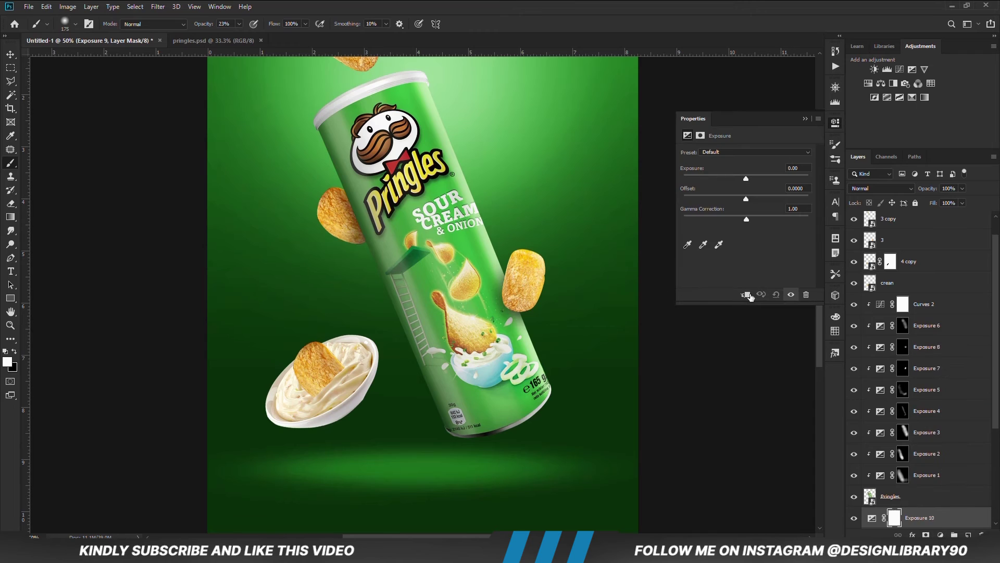
pyautogui.moveTo(745, 177); pyautogui.dragTo(729, 177)
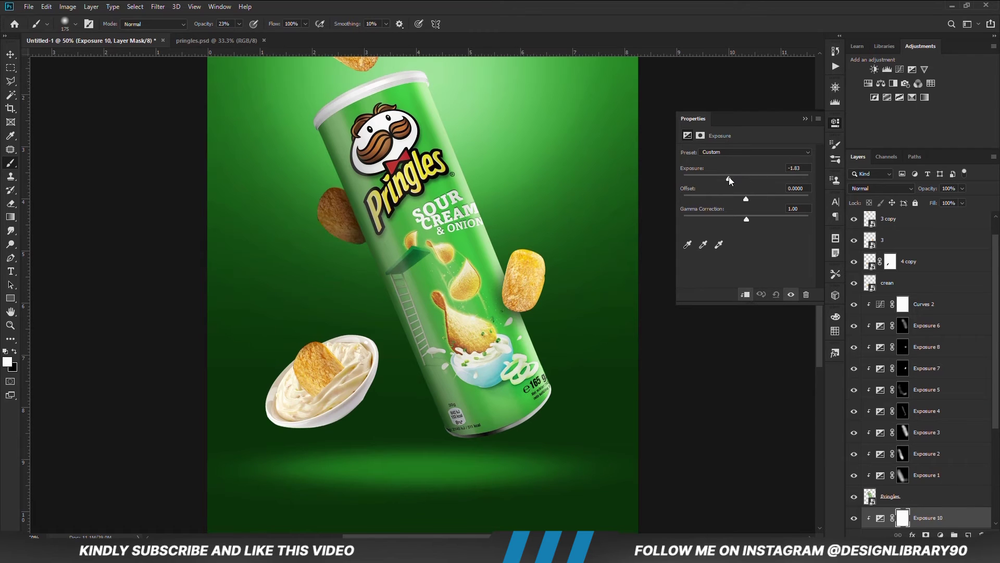
pyautogui.click(805, 119)
pyautogui.hotkey('ctrl', 'i')
pyautogui.moveTo(360, 194); pyautogui.dragTo(376, 233)
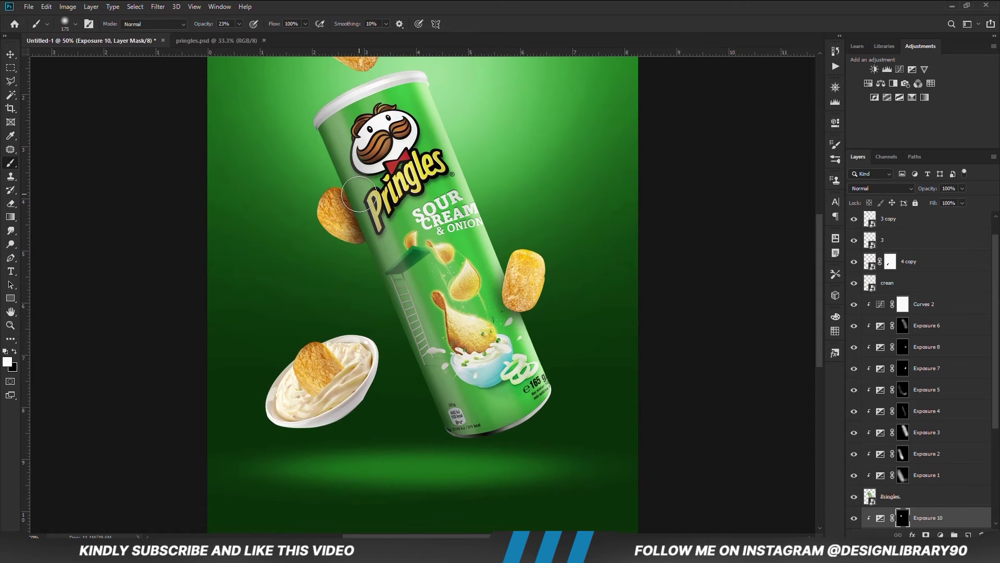
# Step: Add a clipped Exposure adjustment of +1.22 above Exposure 10 and invert its mask to black
pyautogui.press('x')
pyautogui.click(940, 535)
pyautogui.click(938, 410)
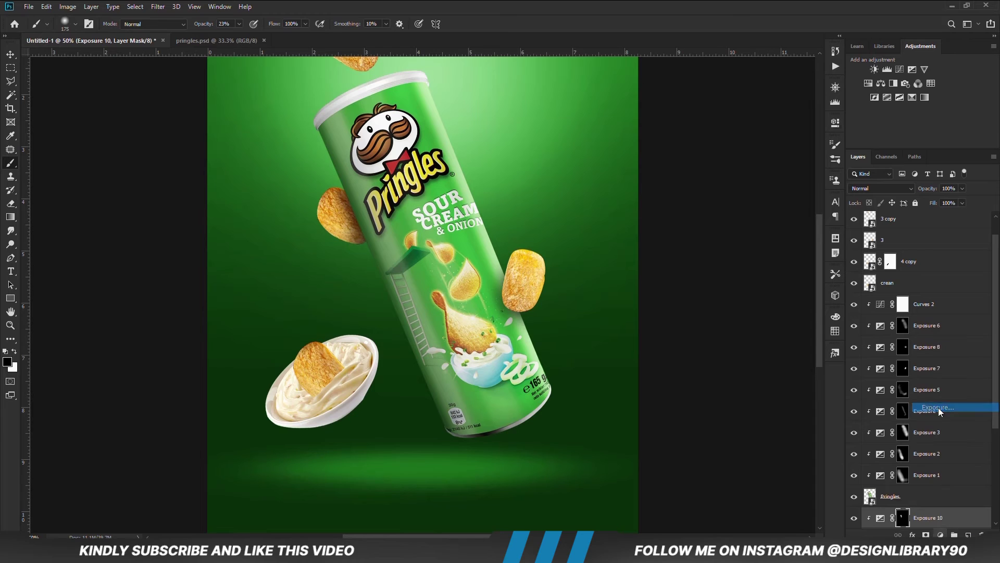
pyautogui.click(746, 295)
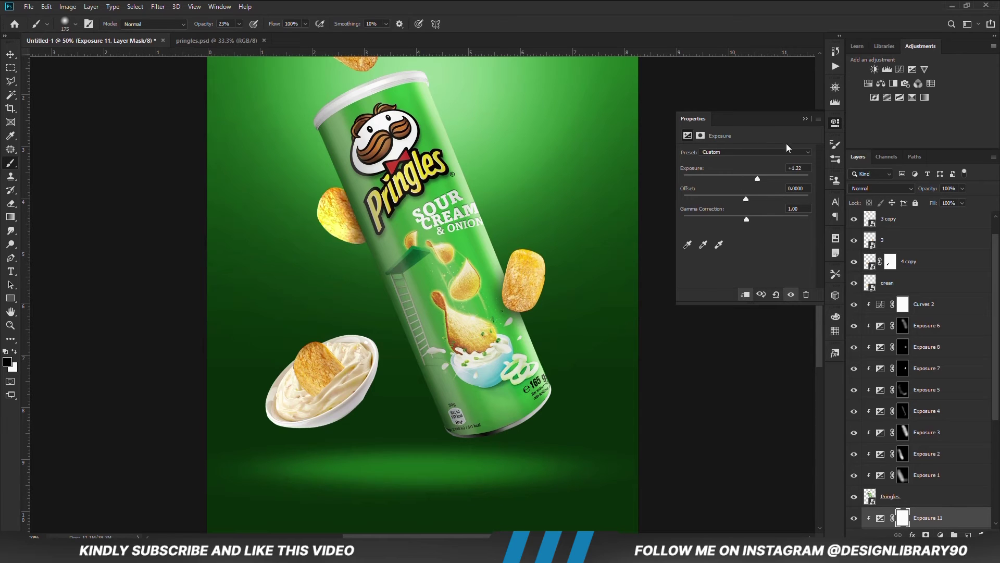
pyautogui.click(805, 119)
pyautogui.hotkey('ctrl', 'i')
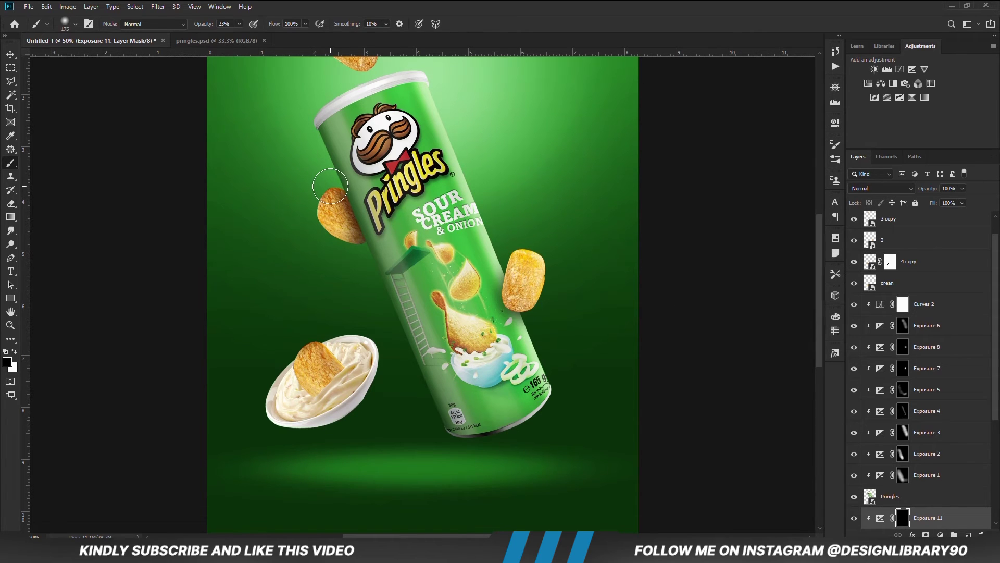
# Step: Paint white on the Exposure 11 mask along the left chip's outer edge and compare the highlight
pyautogui.press('x')
pyautogui.moveTo(328, 185)
pyautogui.mouseDown()
pyautogui.moveTo(290, 206)
pyautogui.moveTo(312, 224)
pyautogui.moveTo(336, 219)
pyautogui.moveTo(336, 229)
pyautogui.mouseUp()
pyautogui.click(854, 518)
pyautogui.click(854, 518)
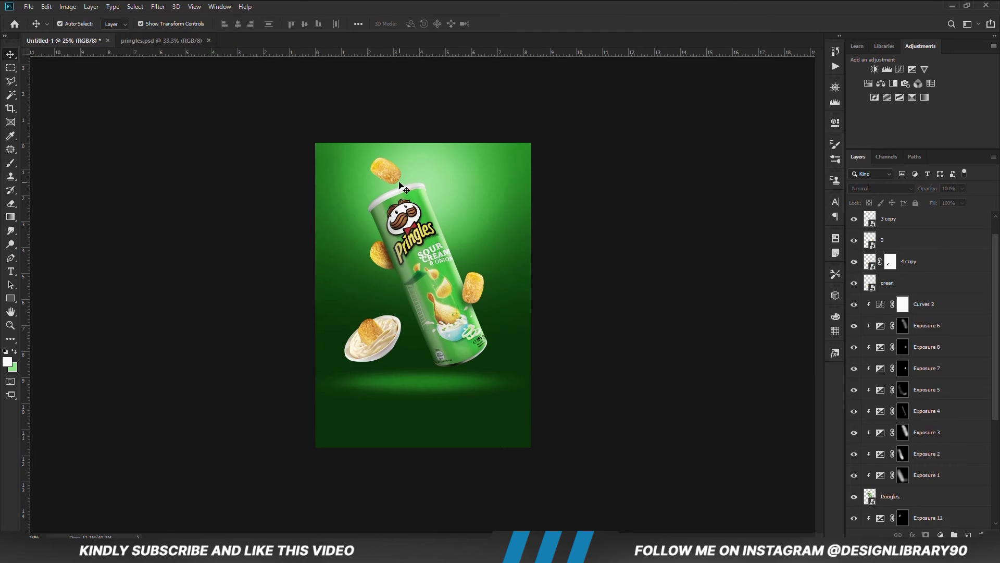
# Step: Add a darkening Exposure adjustment clipped to 3 copy, the chip above the can, and invert its mask to black
pyautogui.click(396, 173)
pyautogui.click(940, 534)
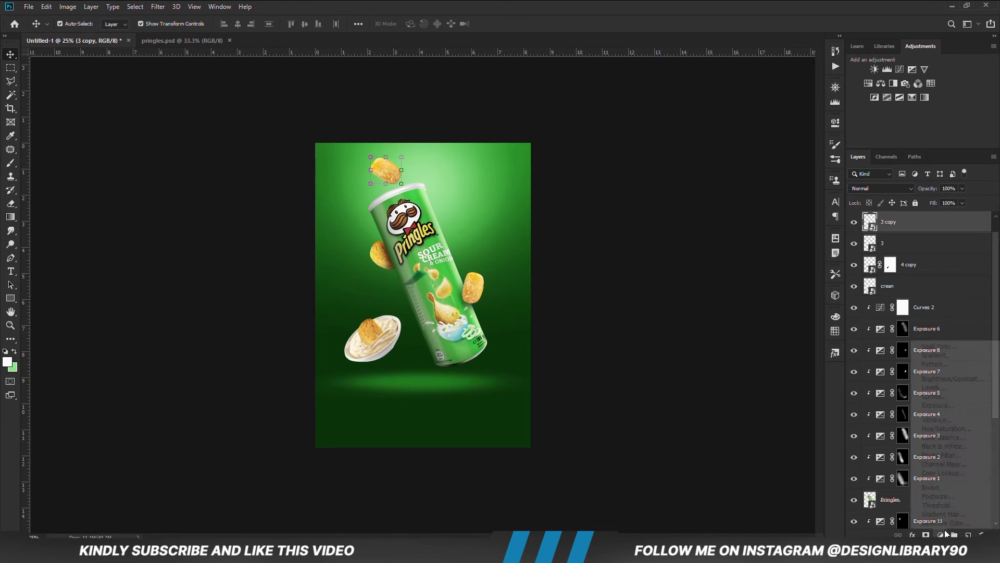
pyautogui.click(938, 406)
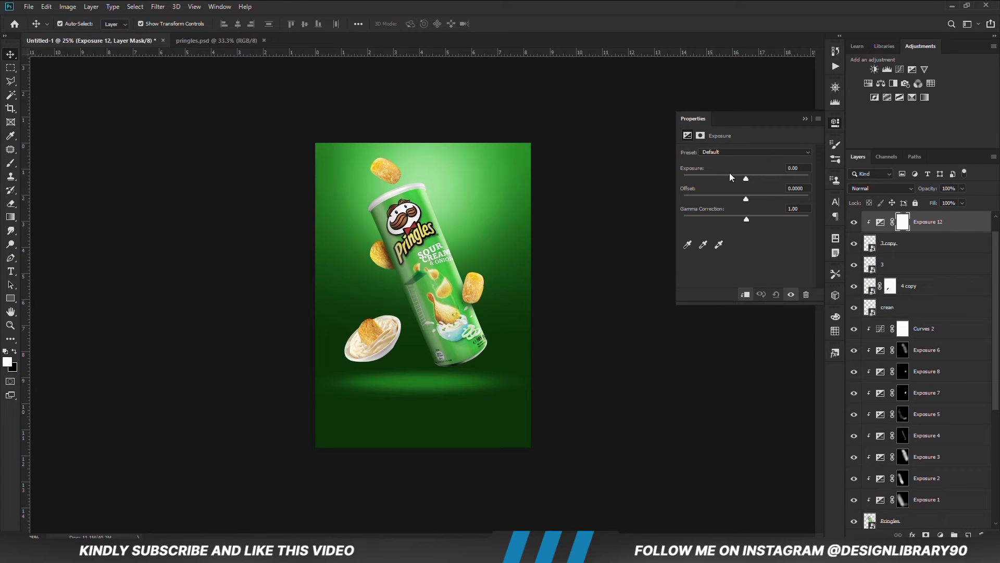
pyautogui.moveTo(729, 173); pyautogui.dragTo(727, 177)
pyautogui.click(805, 119)
pyautogui.hotkey('ctrl', 'i')
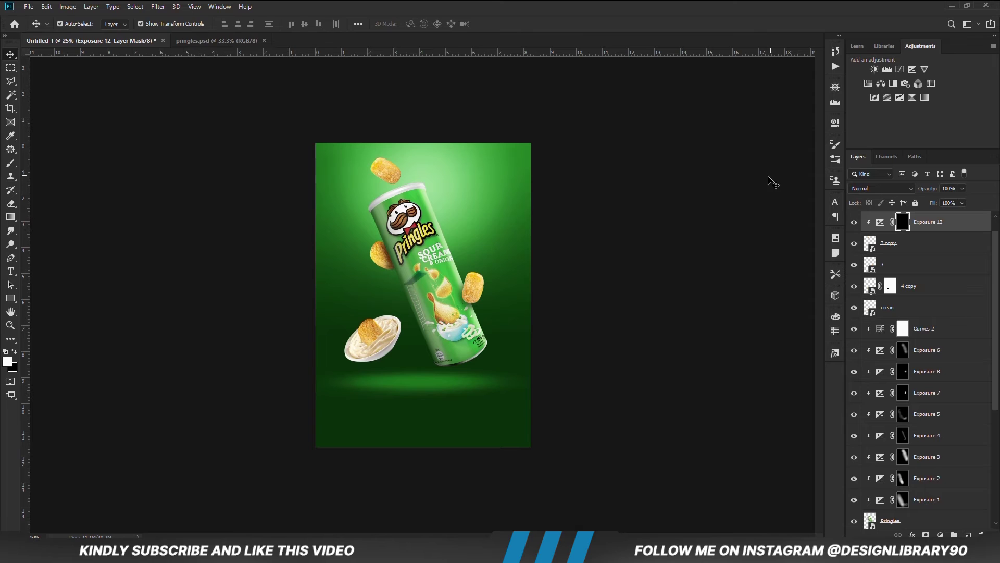
# Step: Shade the top chip by painting white on the Exposure 12 mask with a soft brush at 22% opacity
pyautogui.press('b')
pyautogui.click(240, 23)
pyautogui.click(237, 36)
pyautogui.click(331, 3)
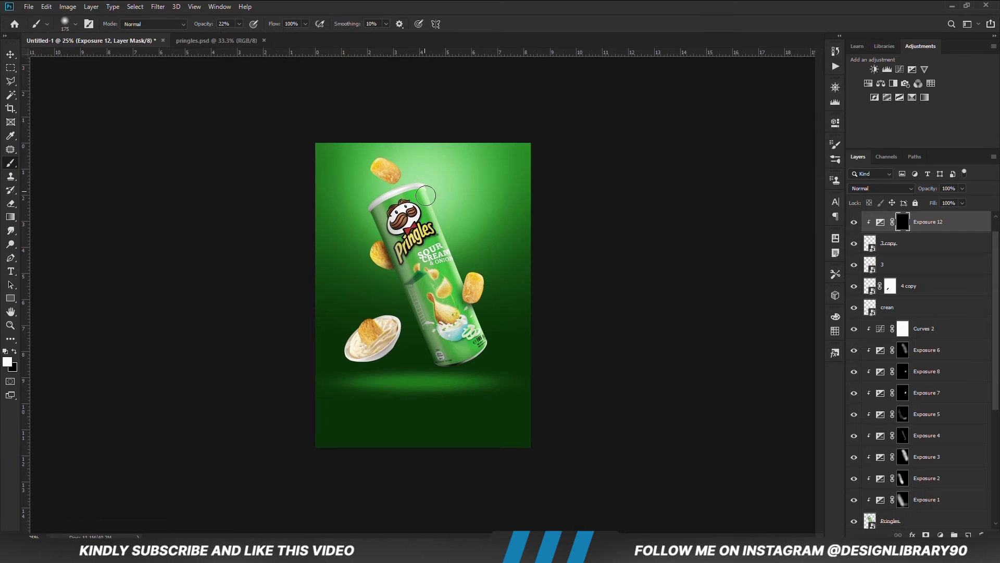
# Step: Brighten the top chip with a second clipped Exposure adjustment, using an inverted mask painted white and 50% layer opacity
pyautogui.click(941, 535)
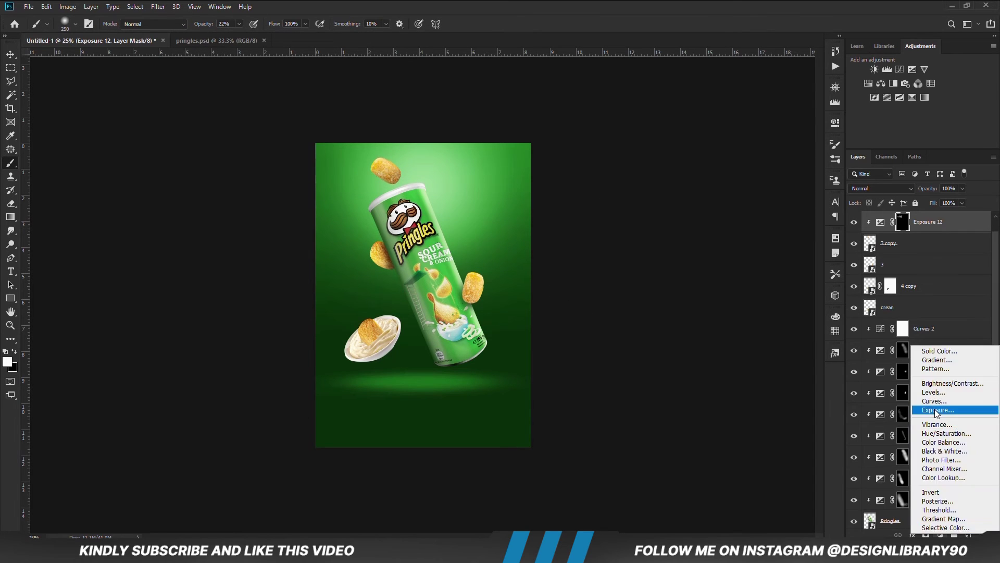
pyautogui.click(937, 405)
pyautogui.click(764, 176)
pyautogui.click(808, 120)
pyautogui.hotkey('ctrl', 'i')
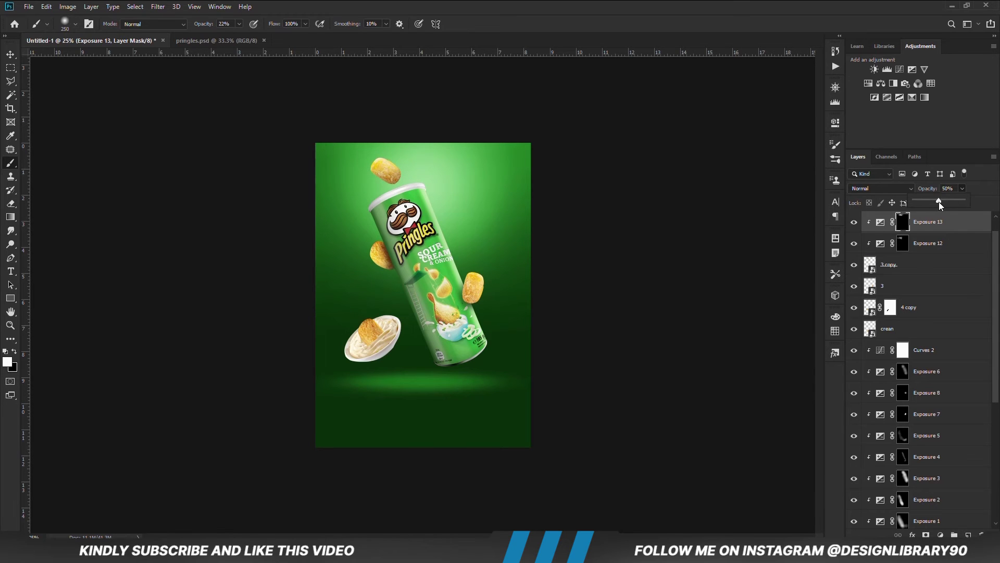
# Step: Add an Exposure adjustment clipped to layer 3, the chip at the can's right side, and invert its mask to black
pyautogui.press('v')
pyautogui.click(473, 286)
pyautogui.click(941, 535)
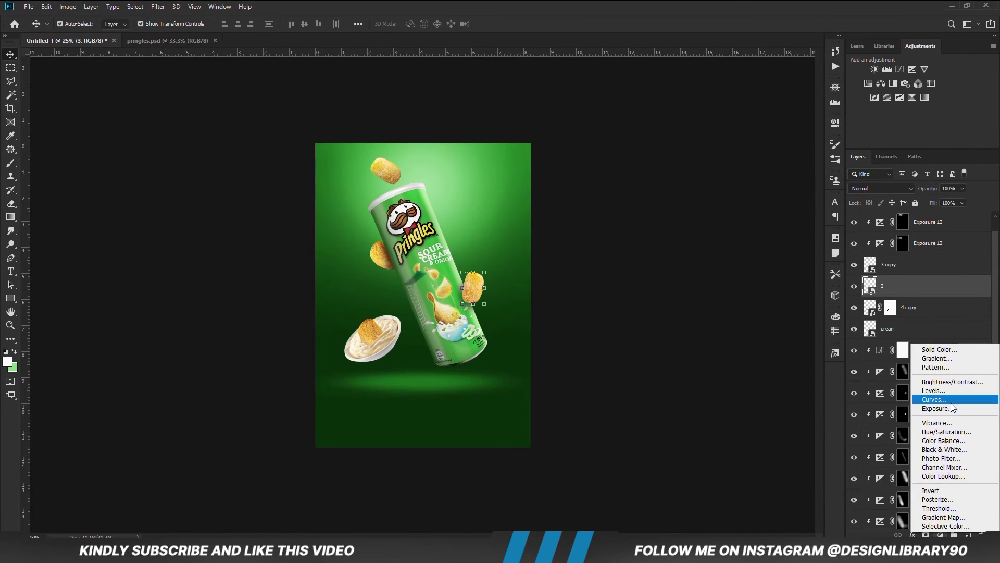
pyautogui.click(953, 407)
pyautogui.hotkey('ctrl', 'i')
pyautogui.click(808, 117)
# Step: Paint white on the Exposure 14 mask over the right chip with a 250 px brush at 30% opacity and compare the shading
pyautogui.press('b')
pyautogui.press('3')
pyautogui.click(855, 288)
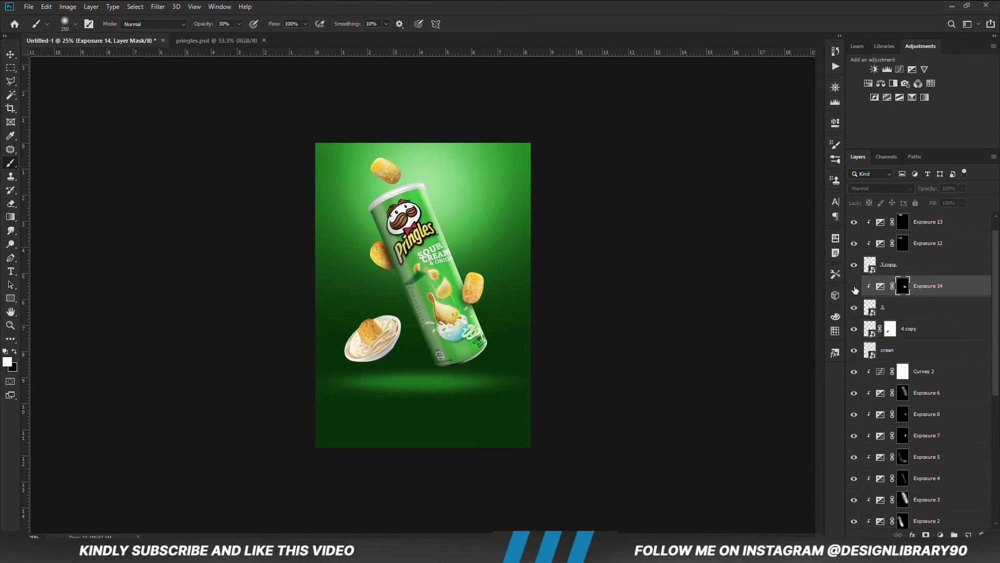
# Step: Highlight the right chip with a clipped brightening Exposure above Exposure 14, painting white on its inverted mask
pyautogui.click(941, 535)
pyautogui.click(952, 408)
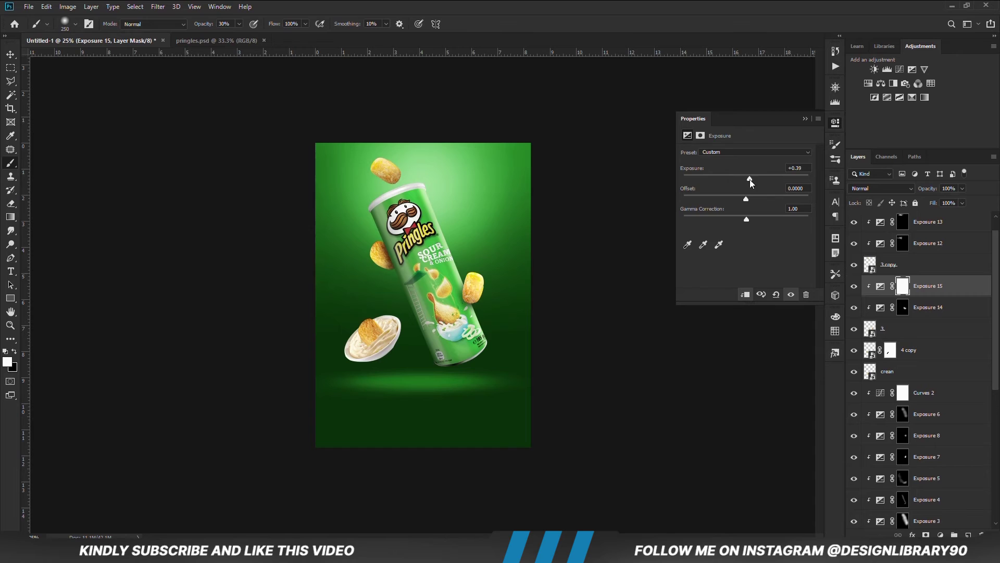
pyautogui.click(807, 117)
pyautogui.hotkey('ctrl', 'i')
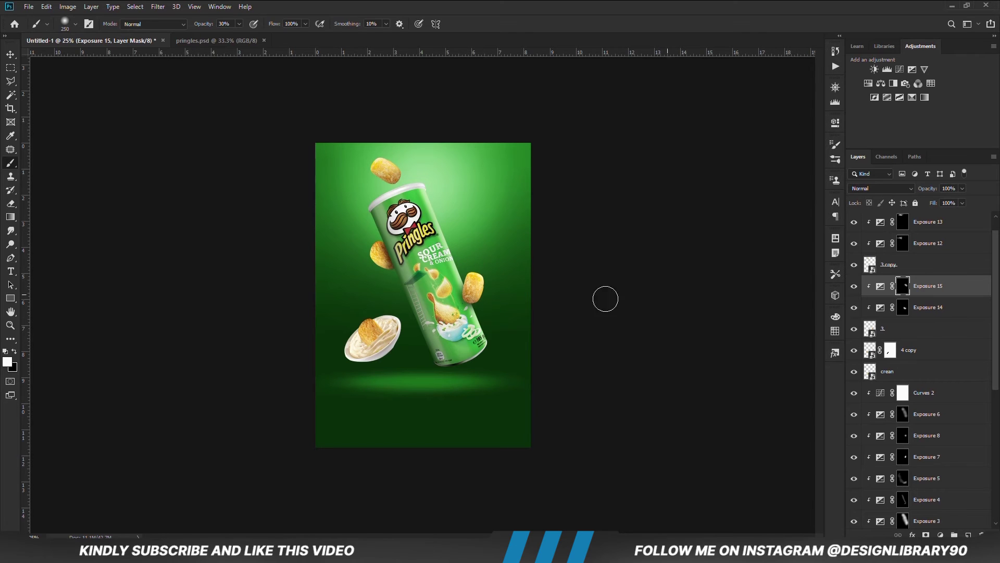
# Step: Add a Curves adjustment clipped to the cream bowl and pull the shadows and midtones slightly down
pyautogui.press('v')
pyautogui.click(887, 371)
pyautogui.click(940, 535)
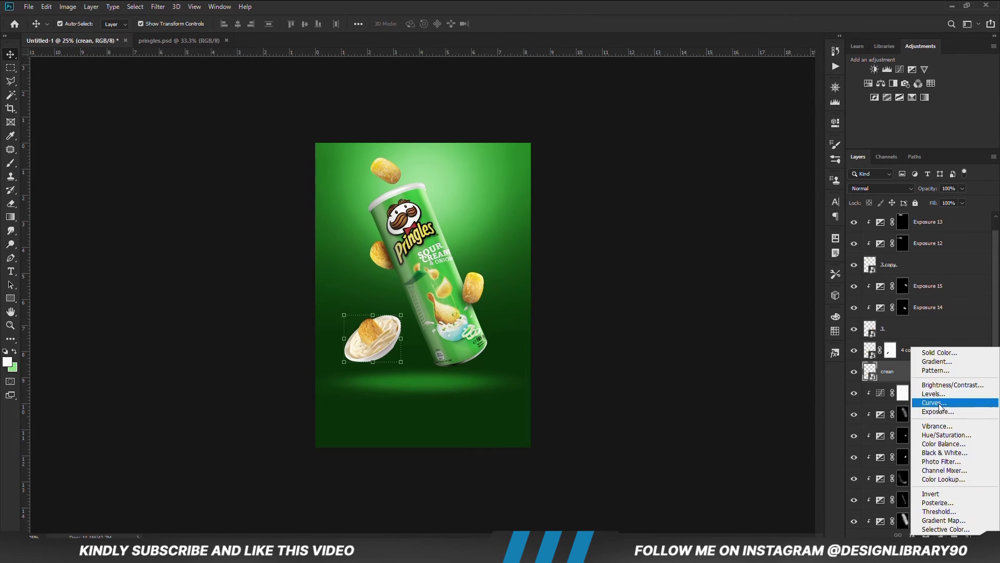
pyautogui.click(939, 403)
pyautogui.click(745, 294)
pyautogui.moveTo(726, 260); pyautogui.dragTo(726, 264)
pyautogui.moveTo(764, 229); pyautogui.dragTo(755, 232)
pyautogui.click(808, 117)
pyautogui.doubleClick(880, 373)
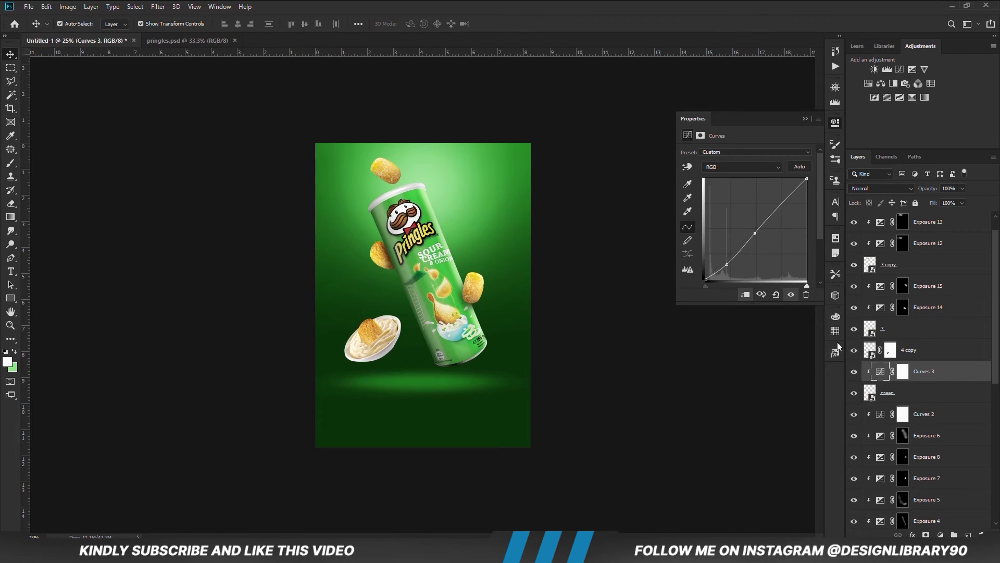
pyautogui.click(808, 117)
# Step: Add a clipped darkening Exposure adjustment above Curves 3 on the cream bowl and invert its mask to black
pyautogui.click(941, 535)
pyautogui.click(932, 413)
pyautogui.click(745, 294)
pyautogui.click(734, 177)
pyautogui.click(808, 117)
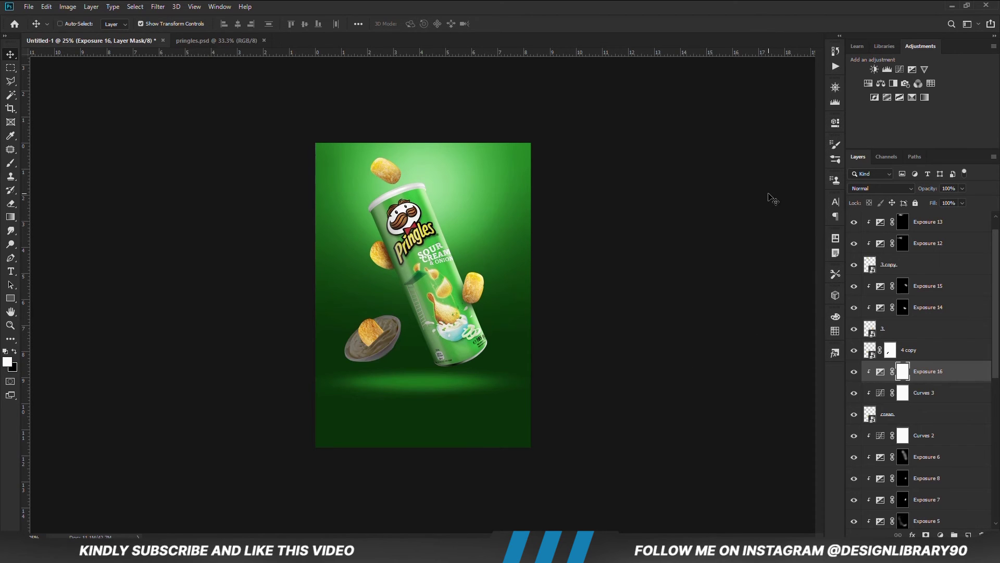
pyautogui.hotkey('ctrl', 'i')
# Step: Shade the bowl's lower edge by painting white on the Exposure 16 mask with a soft 400 px brush at 12% opacity
pyautogui.press('b')
pyautogui.click(239, 23)
pyautogui.moveTo(237, 36); pyautogui.dragTo(229, 35)
pyautogui.press(']')
pyautogui.press(']')
pyautogui.press(']')
pyautogui.moveTo(402, 319)
pyautogui.mouseDown()
pyautogui.moveTo(381, 375)
pyautogui.moveTo(347, 372)
pyautogui.mouseUp()
# Step: Add a second clipped darkening Exposure adjustment to the cream bowl above Exposure 16 and invert its mask to black
pyautogui.click(941, 535)
pyautogui.click(933, 410)
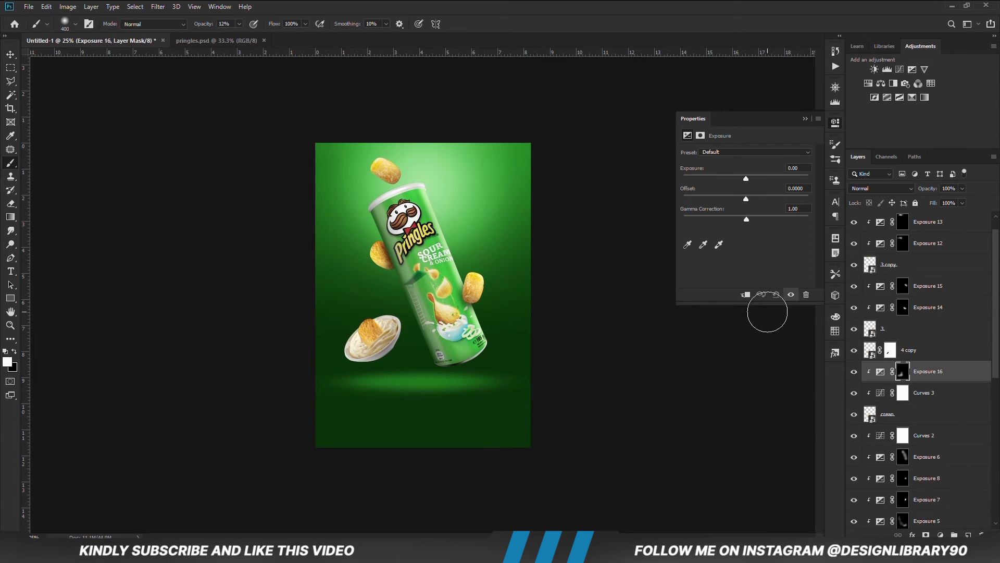
pyautogui.moveTo(746, 178); pyautogui.dragTo(730, 177)
pyautogui.hotkey('ctrl', 'i')
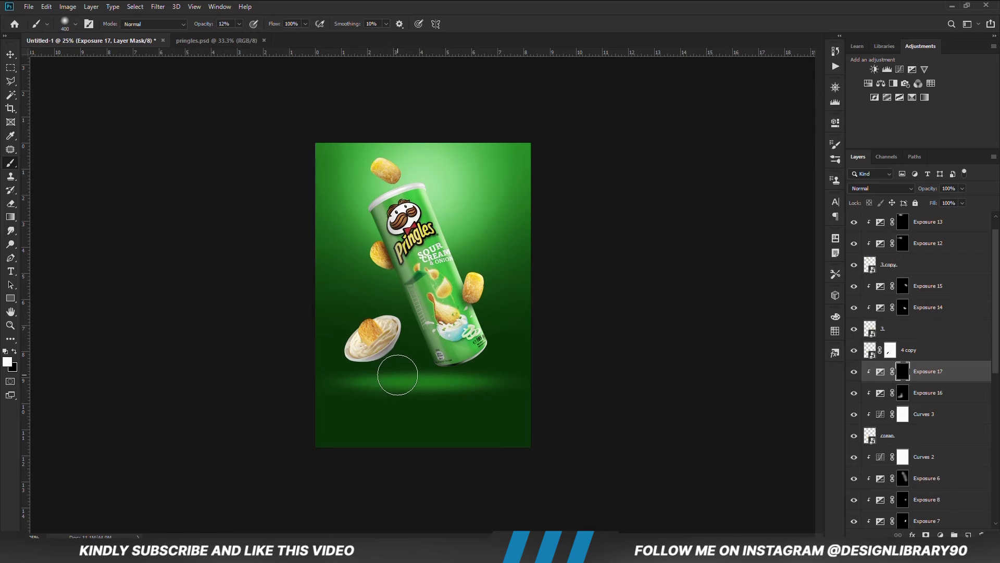
# Step: Shade the cream bowl on the Exposure 17 mask with a soft white 200 px brush at 12% opacity
pyautogui.press('[')
pyautogui.press('[')
pyautogui.press('[')
# Step: Add a clipped Exposure adjustment of +1.22 above Exposure 17 on the cream bowl and invert its mask to black
pyautogui.click(940, 535)
pyautogui.click(933, 413)
pyautogui.moveTo(746, 177); pyautogui.dragTo(758, 177)
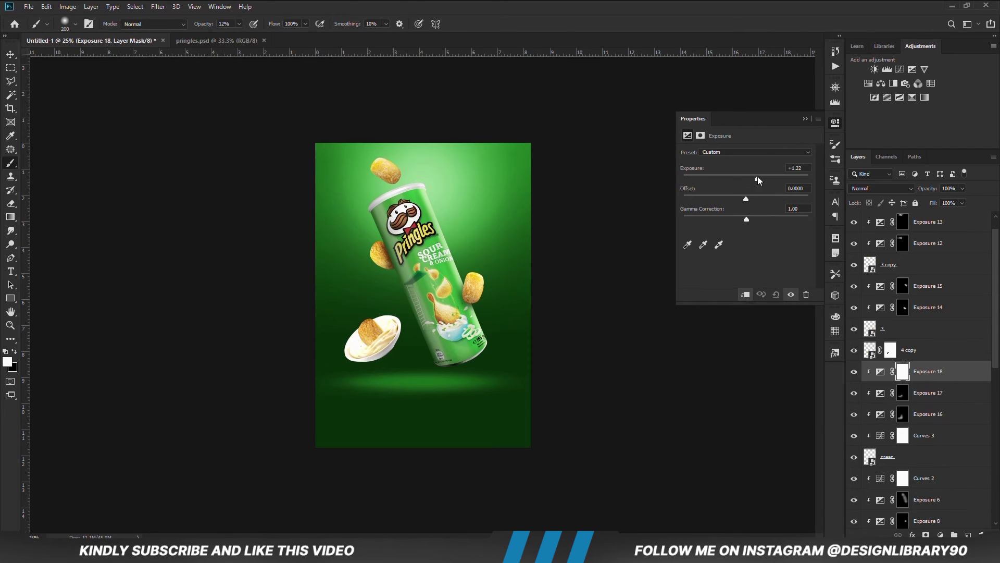
pyautogui.click(805, 118)
pyautogui.hotkey('ctrl', 'i')
# Step: Highlight the bowl's right edge by painting white on the Exposure 18 mask with a soft 125 px brush at 29% opacity
pyautogui.press('[')
pyautogui.press('[')
pyautogui.press('[')
pyautogui.press('2')
pyautogui.press('9')
pyautogui.moveTo(404, 341)
pyautogui.mouseDown()
pyautogui.moveTo(378, 363)
pyautogui.moveTo(399, 349)
pyautogui.mouseUp()
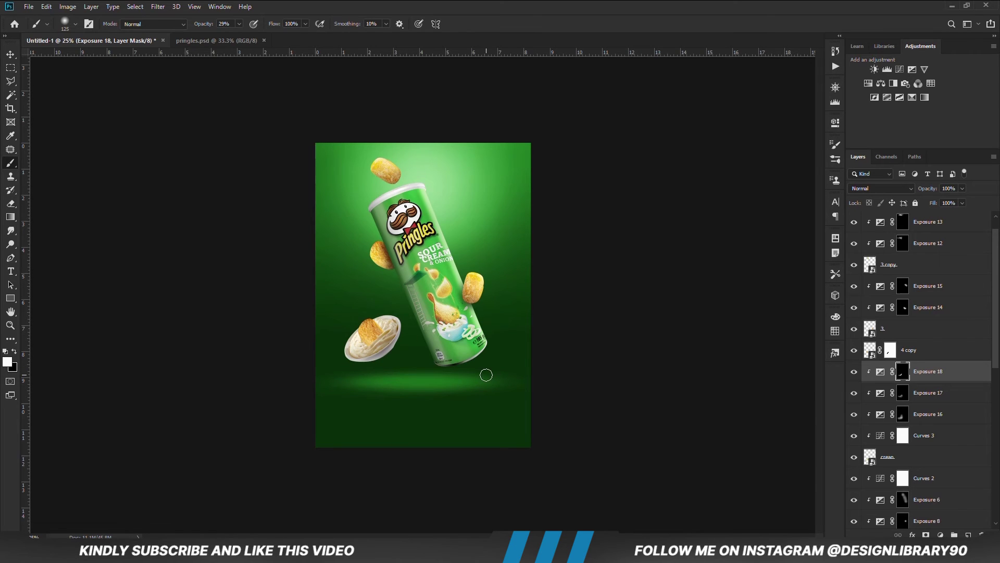
# Step: Add a clipped brightening Exposure adjustment above Exposure 6 on the can and invert its mask to black
pyautogui.press('v')
pyautogui.click(932, 499)
pyautogui.click(941, 535)
pyautogui.click(933, 413)
pyautogui.click(805, 119)
pyautogui.hotkey('ctrl', 'i')
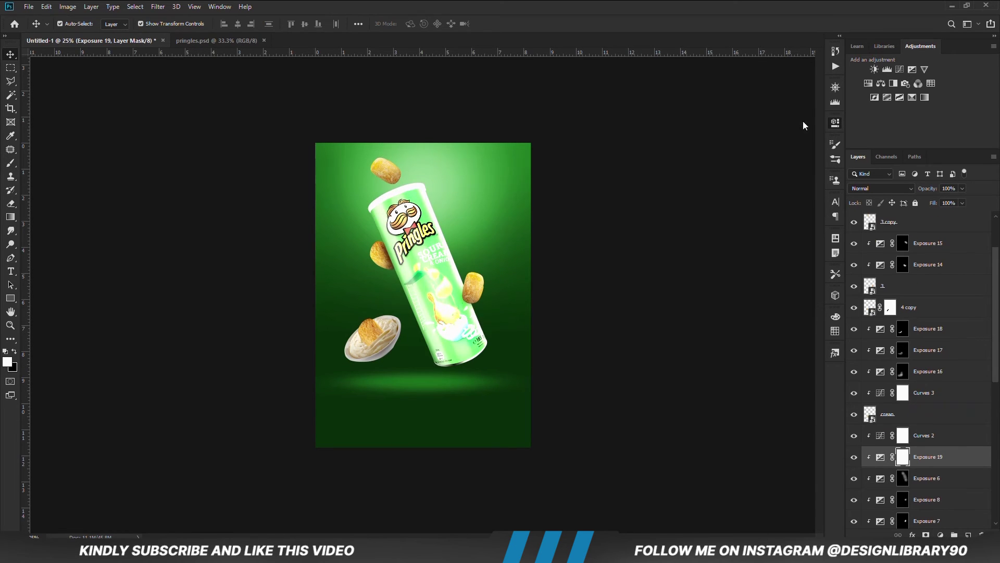
# Step: Toggle the Exposure 8 and Exposure 7 adjustments to compare their effect on the can beside the right-hand chip
pyautogui.scroll(-3, 917, 417)
pyautogui.click(857, 437)
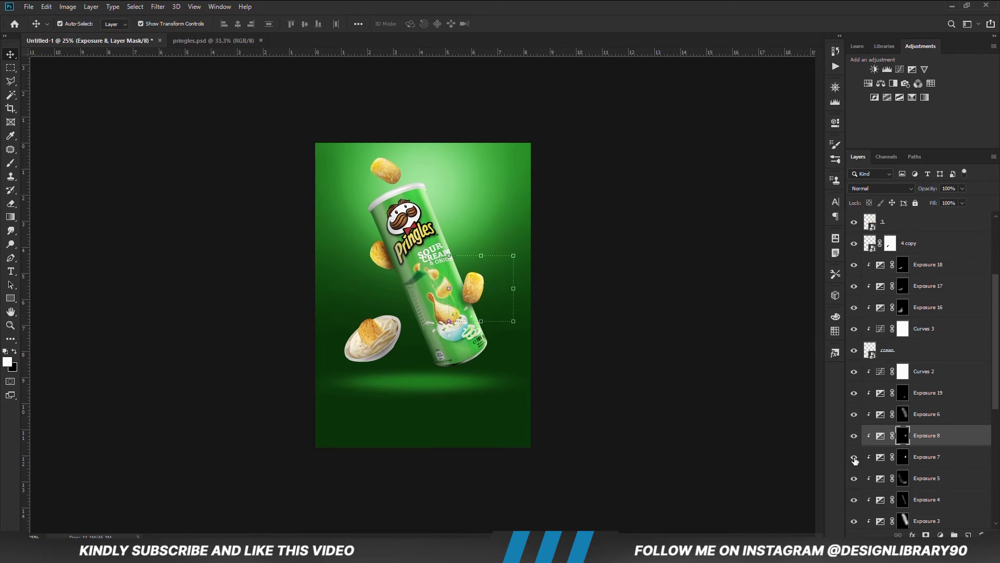
pyautogui.click(854, 457)
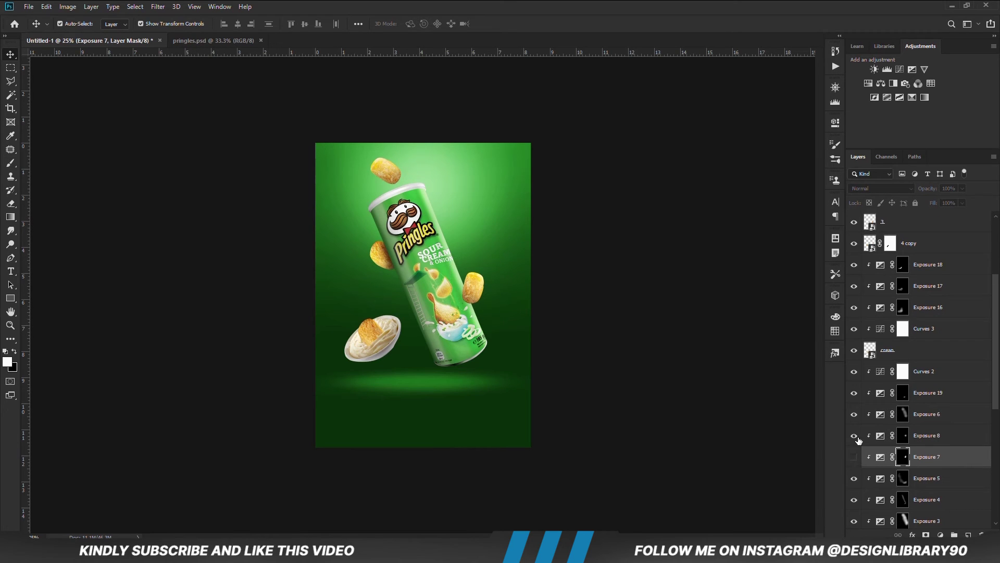
pyautogui.click(854, 457)
# Step: Touch up the Exposure 7 mask near the right-hand chip with a soft white 100 px brush at 36% opacity
pyautogui.press('b')
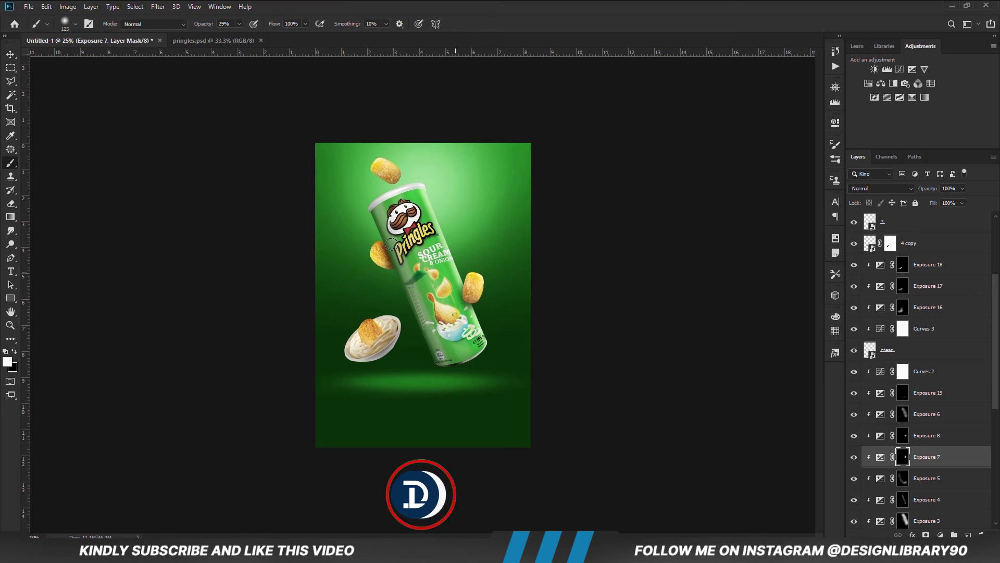
pyautogui.click(239, 23)
pyautogui.click(242, 36)
pyautogui.press('[')
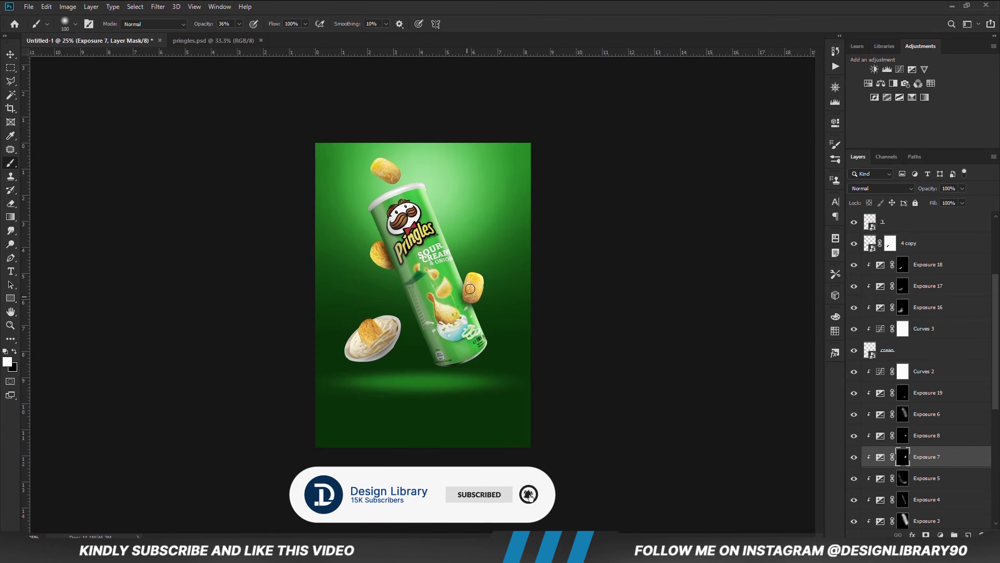
# Step: Lower the opacity of the Exposure 7 adjustment to 84%
pyautogui.click(963, 188)
pyautogui.press('v')
pyautogui.moveTo(958, 199); pyautogui.dragTo(959, 200)
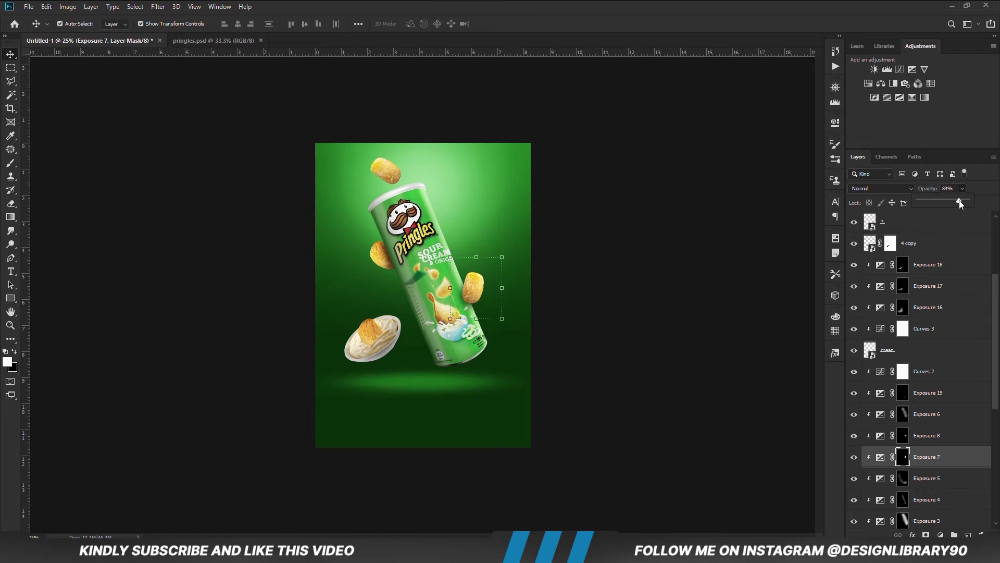
pyautogui.click(681, 299)
# Step: Create a new empty layer directly above Layer 2, beneath the can and chips
pyautogui.scroll(-5, 925, 437)
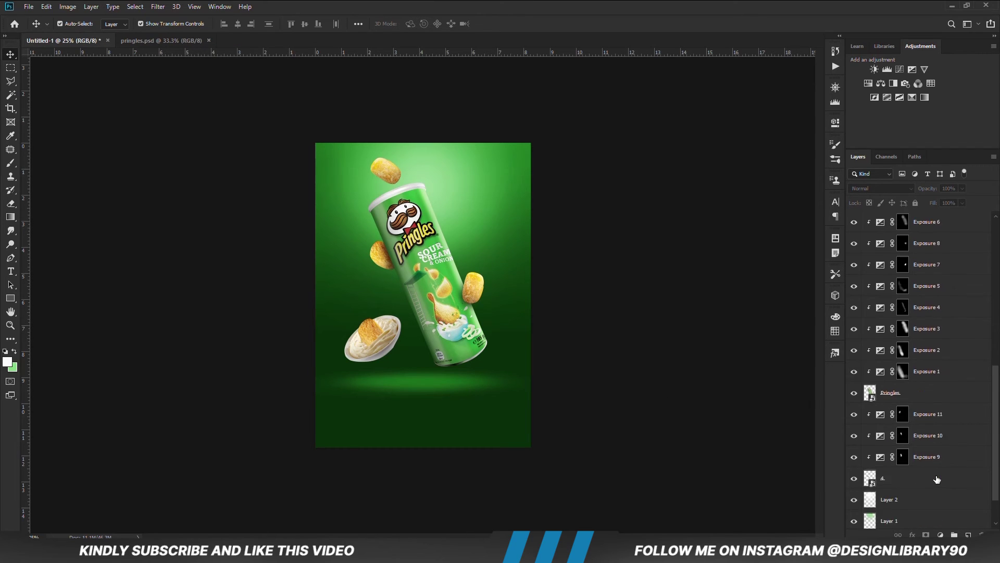
pyautogui.click(937, 437)
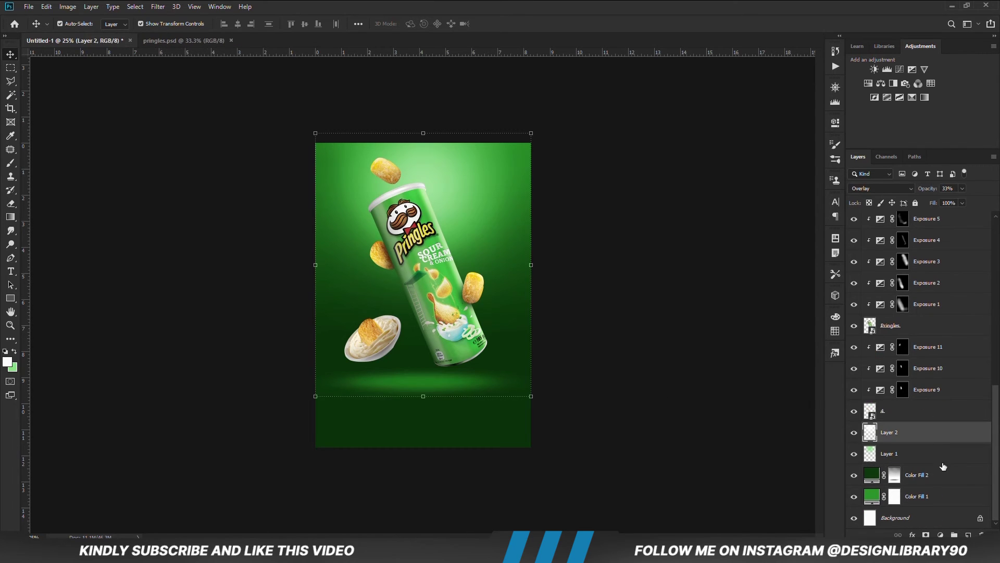
pyautogui.click(966, 533)
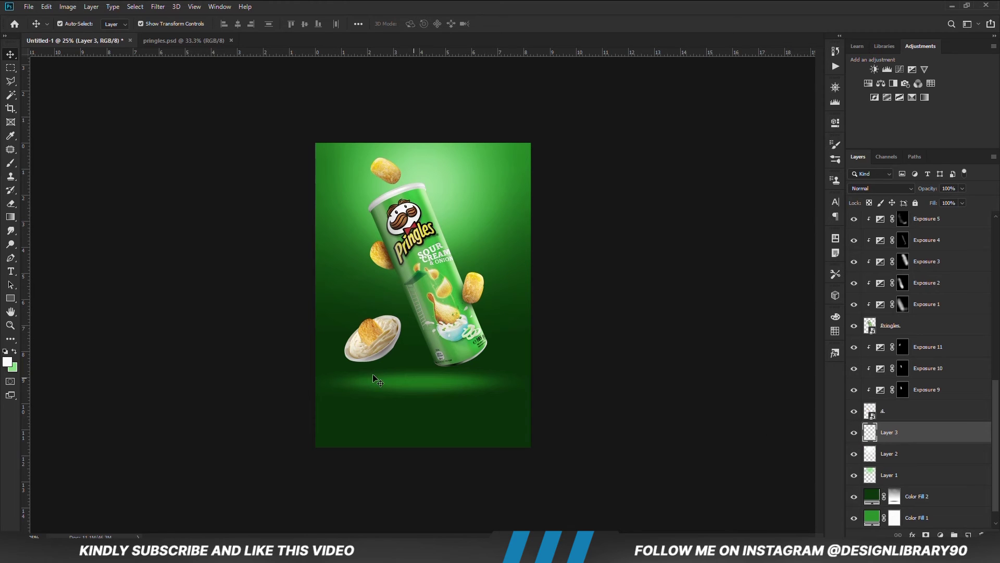
# Step: Set up a soft black brush at 100% opacity and flatten its round tip to 13% roundness
pyautogui.click(10, 163)
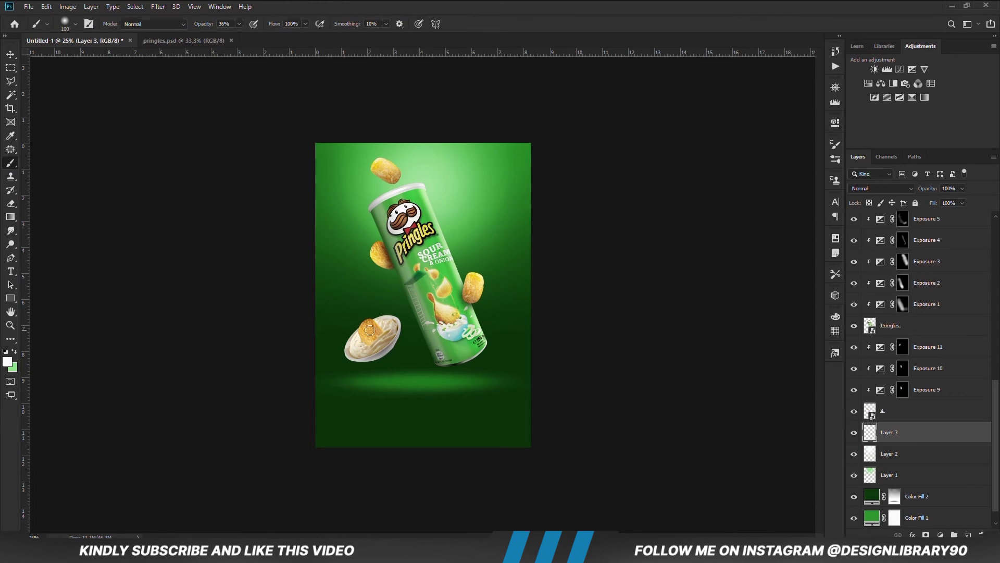
pyautogui.click(295, 7)
pyautogui.click(6, 352)
pyautogui.rightClick(409, 388)
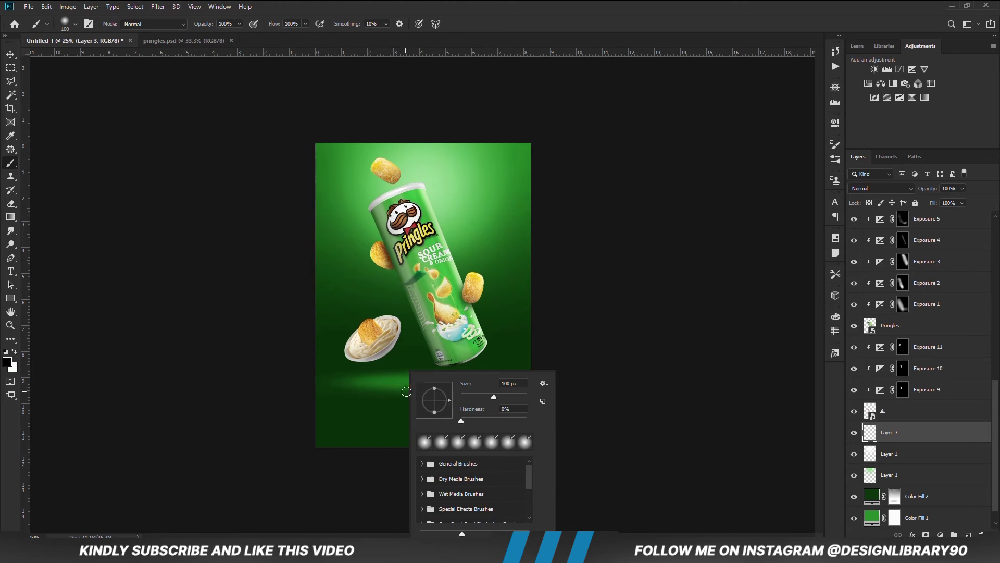
pyautogui.moveTo(434, 403); pyautogui.dragTo(437, 404)
pyautogui.click(509, 3)
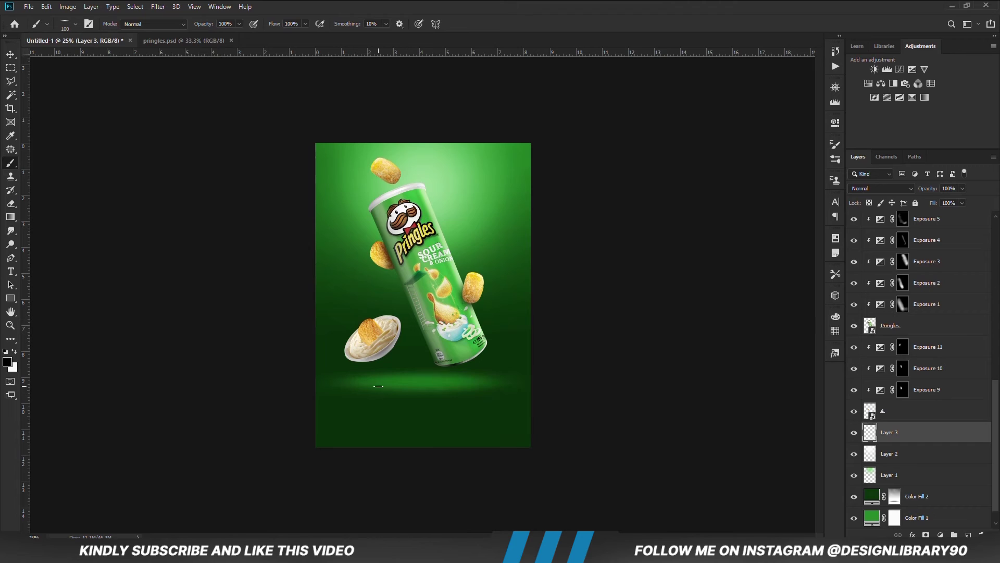
# Step: Enlarge the flattened brush to 1400 px and set its roundness to 7%
pyautogui.press(']')
pyautogui.press(']')
pyautogui.press(']')
pyautogui.press(']')
pyautogui.press(']')
pyautogui.press(']')
pyautogui.press(']')
pyautogui.press(']')
pyautogui.press(']')
pyautogui.press(']')
pyautogui.press(']')
pyautogui.press(']')
pyautogui.press(']')
pyautogui.press(']')
pyautogui.press(']')
pyautogui.press(']')
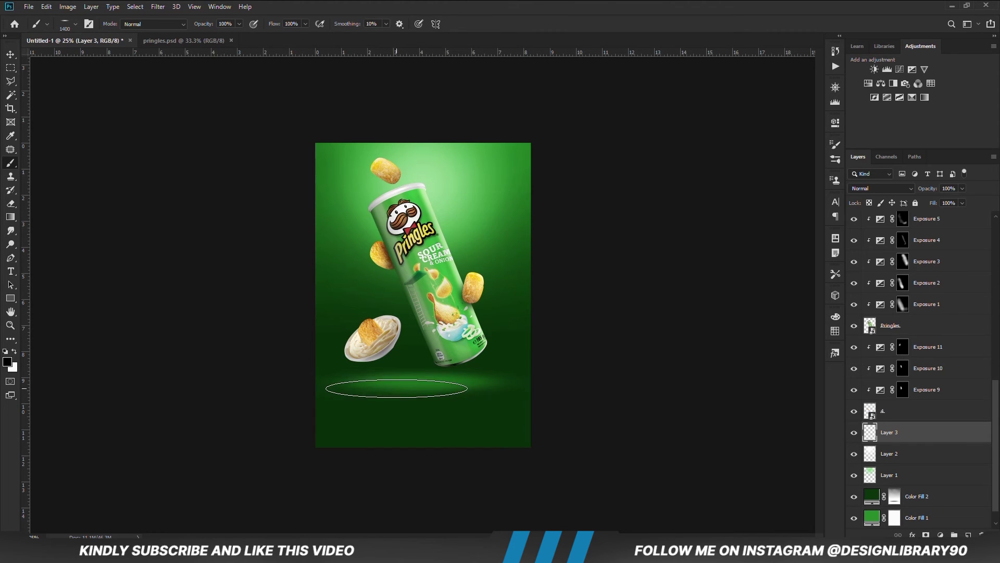
pyautogui.click(836, 144)
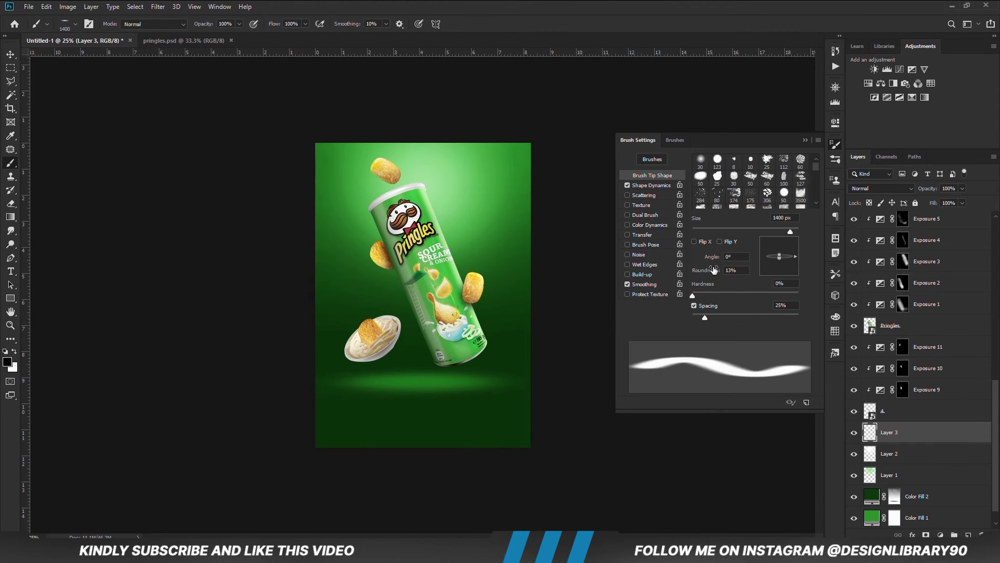
pyautogui.write('7')
pyautogui.click(805, 141)
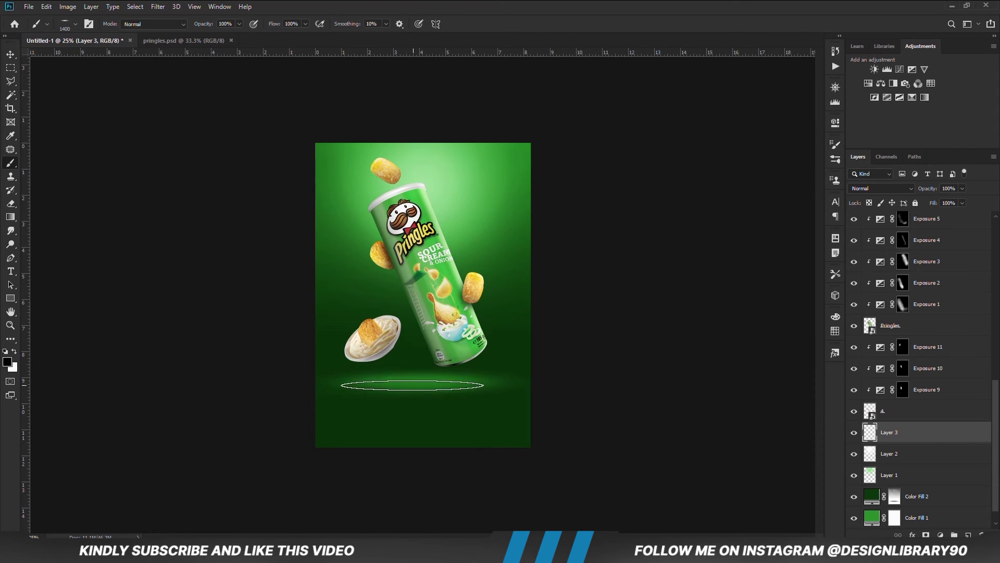
# Step: Paint a flat black shadow on the floor beneath the bowl and can with the brush at 1100 px
pyautogui.press('[')
pyautogui.press('[')
pyautogui.click(399, 381)
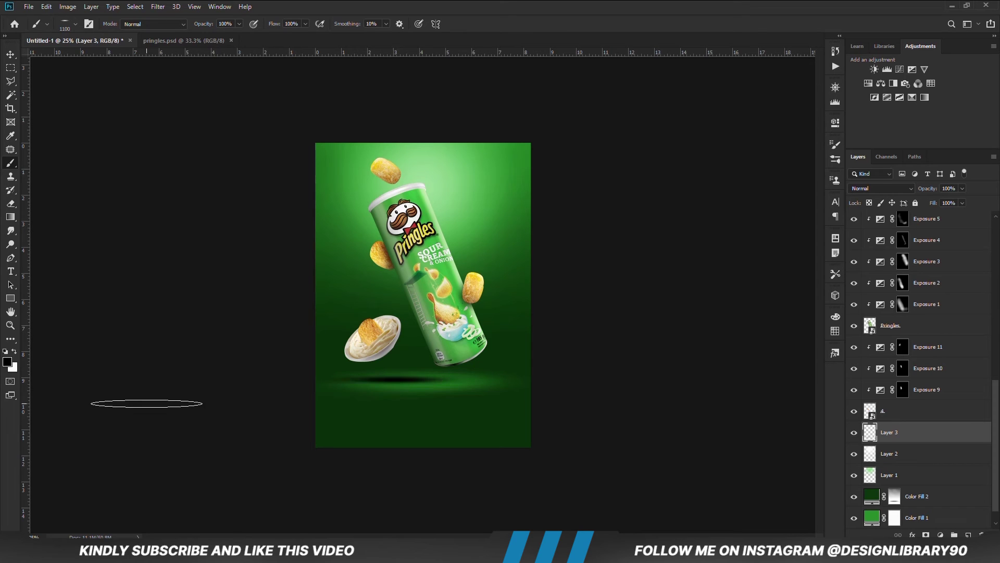
# Step: Set the floor shadow layer's blend mode to Soft Light
pyautogui.press('v')
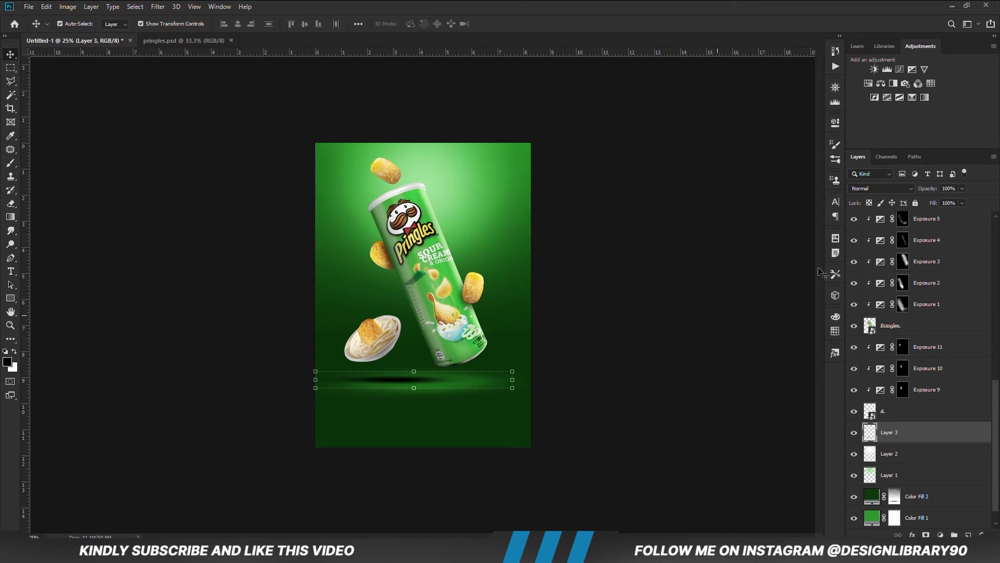
pyautogui.click(881, 188)
pyautogui.click(868, 331)
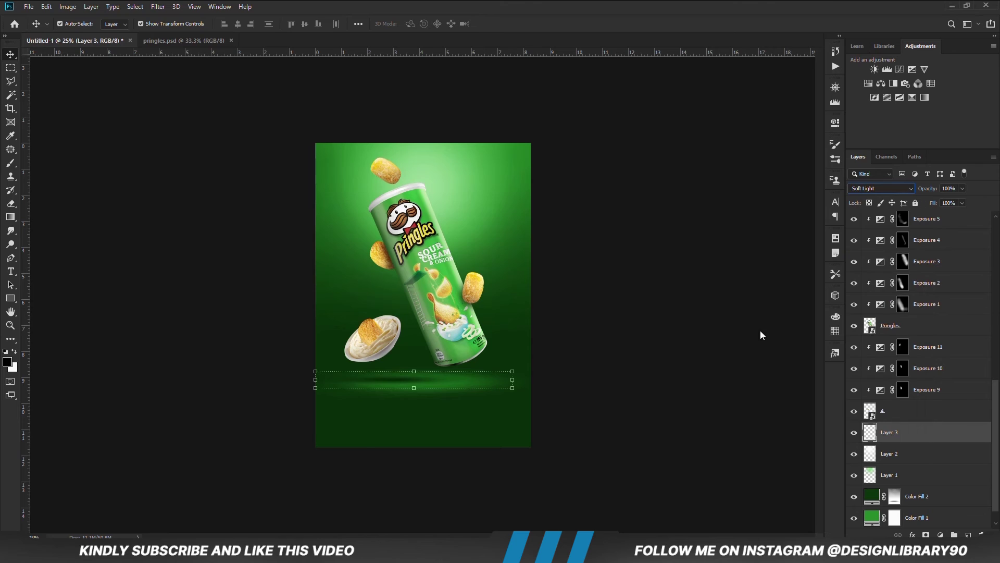
# Step: Stretch the floor shadow slightly wider toward the poster's right edge
pyautogui.click(512, 379)
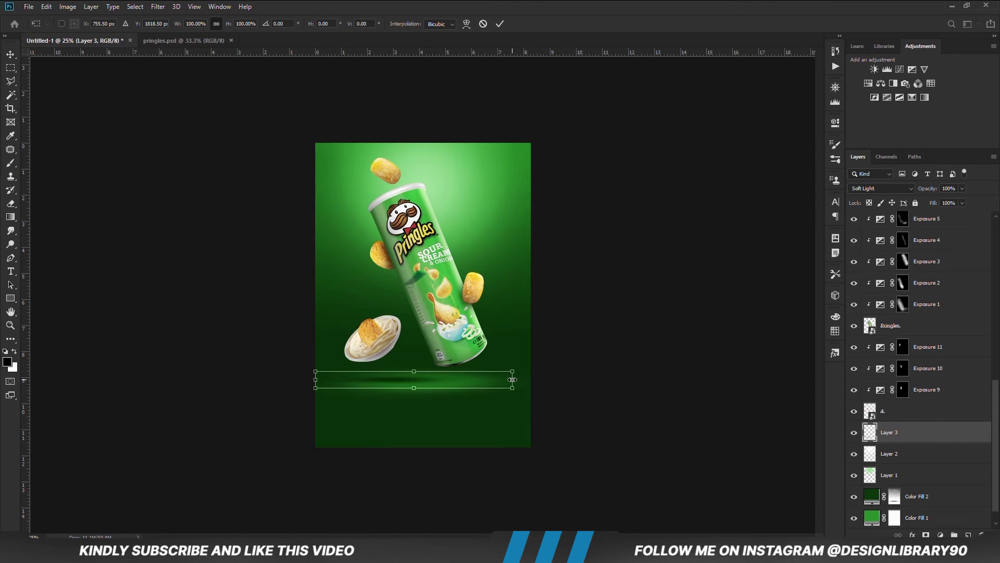
pyautogui.moveTo(513, 379); pyautogui.dragTo(528, 380)
pyautogui.press('Return')
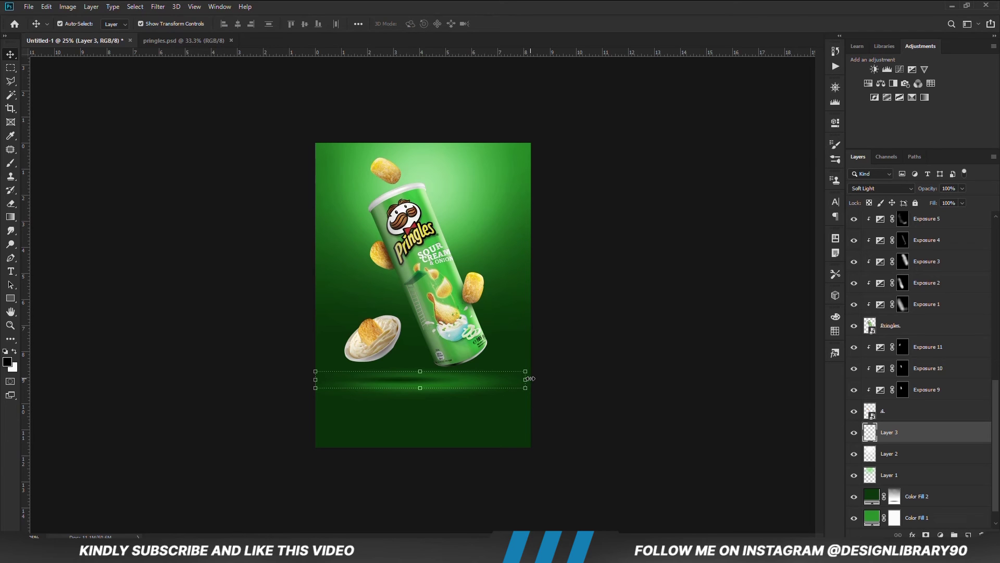
pyautogui.click(646, 382)
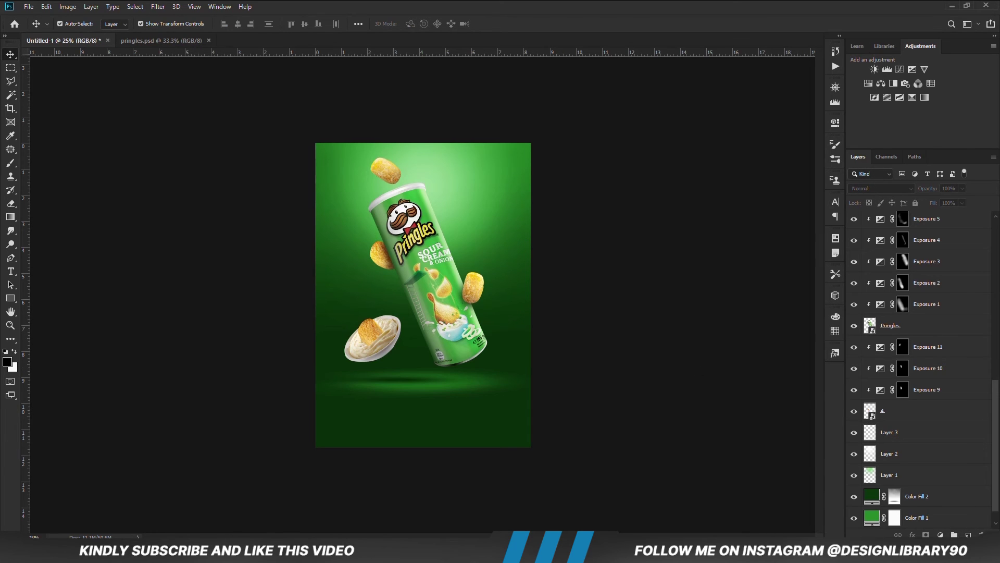
# Step: Create a new layer at the top of the stack and reshape the soft brush tip back to a full circle
pyautogui.click(968, 534)
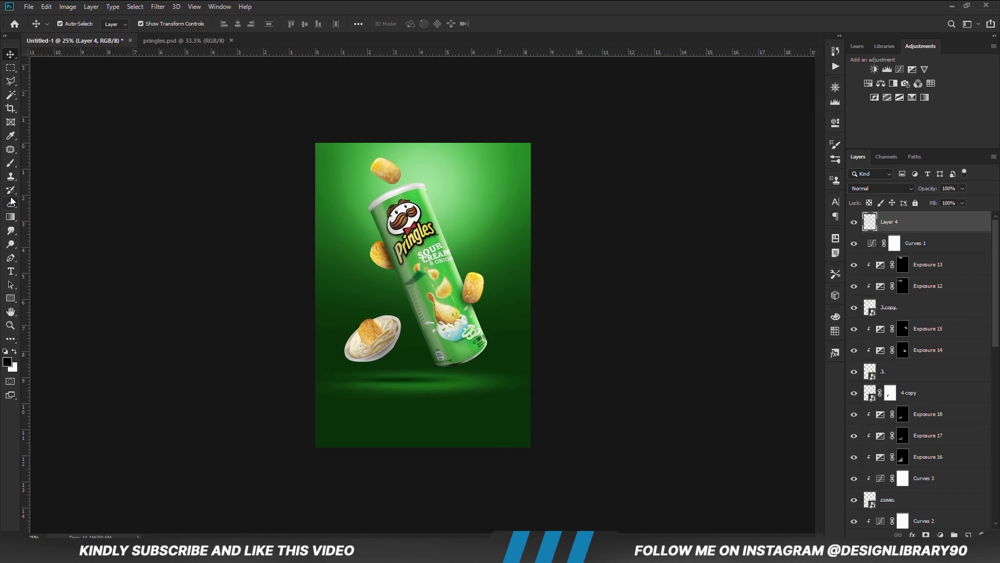
pyautogui.click(10, 164)
pyautogui.rightClick(446, 214)
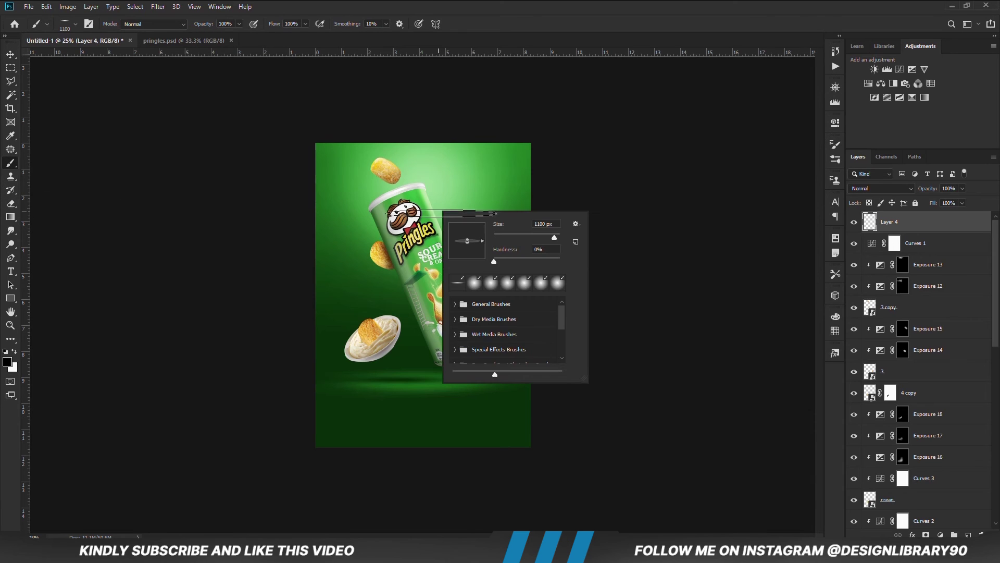
pyautogui.moveTo(468, 243); pyautogui.dragTo(471, 260)
pyautogui.click(519, 3)
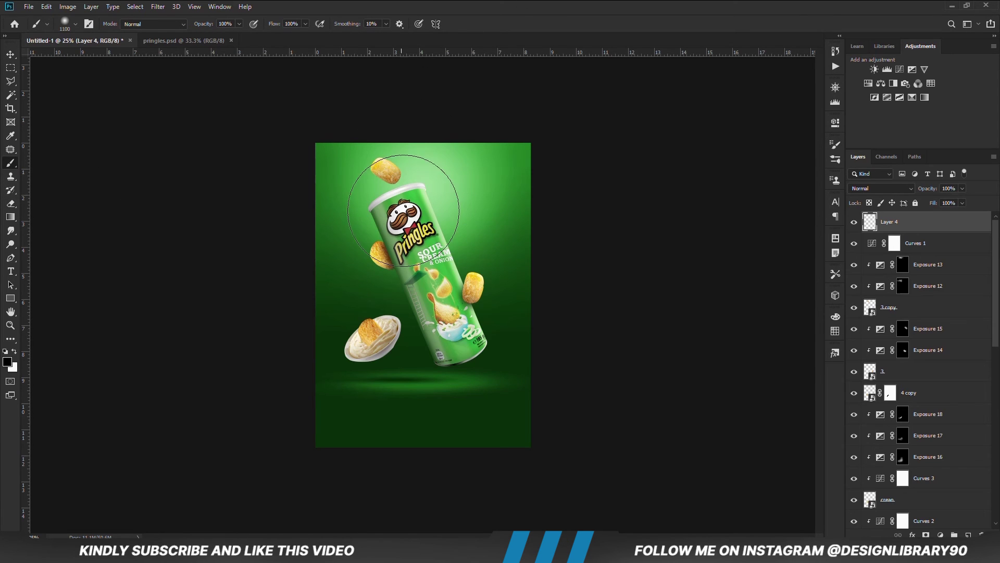
# Step: Paint a white glow spilling in from the poster's upper right edge with a soft 1800 px brush
pyautogui.click(15, 351)
pyautogui.press(']')
pyautogui.press(']')
pyautogui.press(']')
pyautogui.press(']')
pyautogui.press(']')
pyautogui.press(']')
pyautogui.press(']')
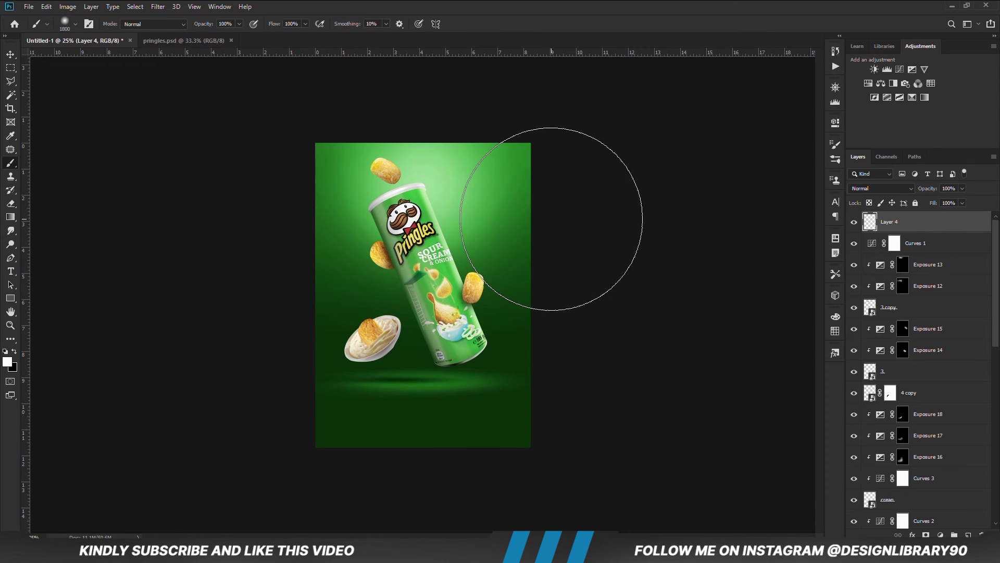
pyautogui.click(551, 219)
# Step: Scale the white glow up to 118.72% so it extends past the poster's right edge
pyautogui.press('v')
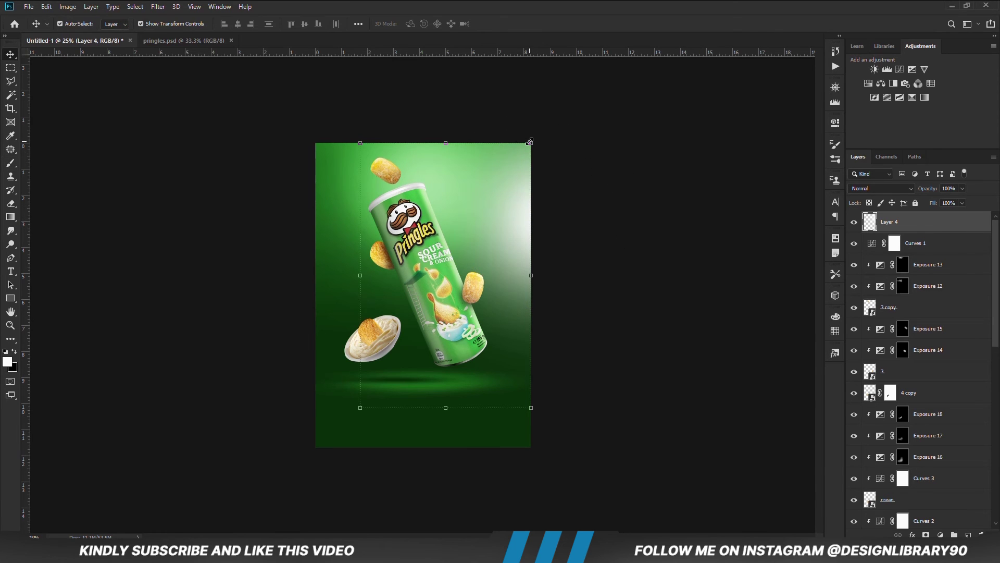
pyautogui.moveTo(530, 141); pyautogui.dragTo(538, 126)
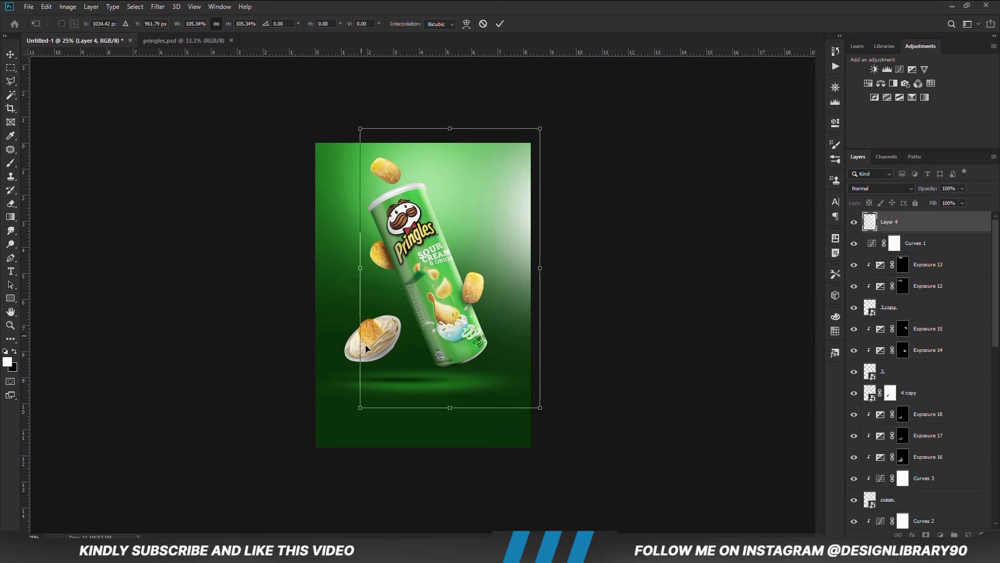
pyautogui.moveTo(449, 407); pyautogui.dragTo(449, 443)
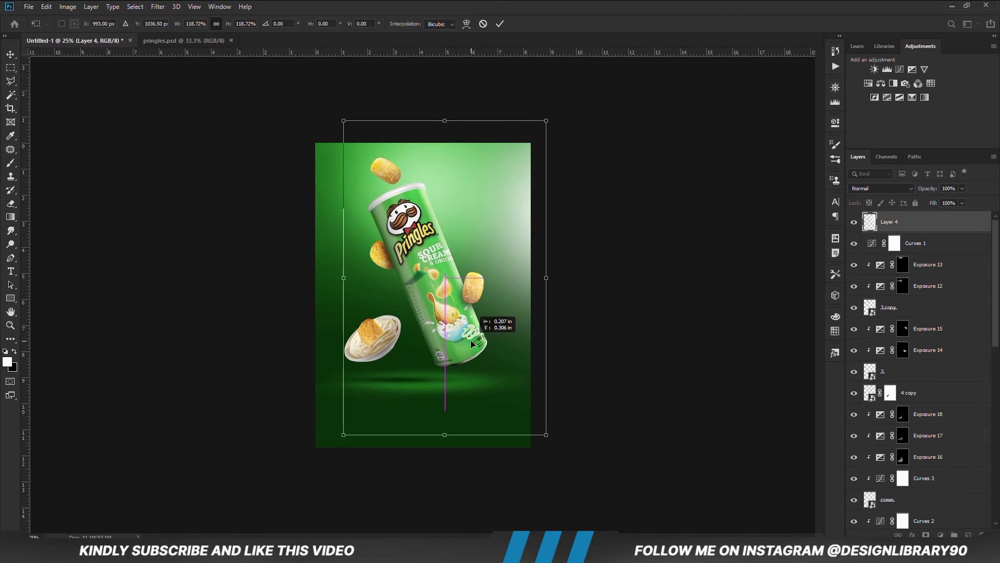
pyautogui.press('Return')
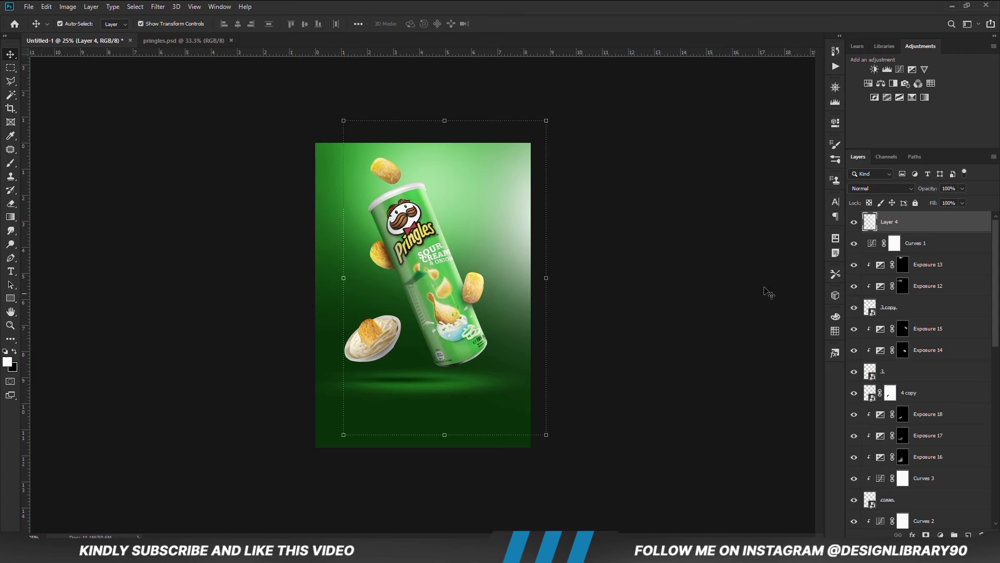
# Step: Set the glow layer's blend mode to Overlay
pyautogui.click(868, 189)
pyautogui.click(860, 314)
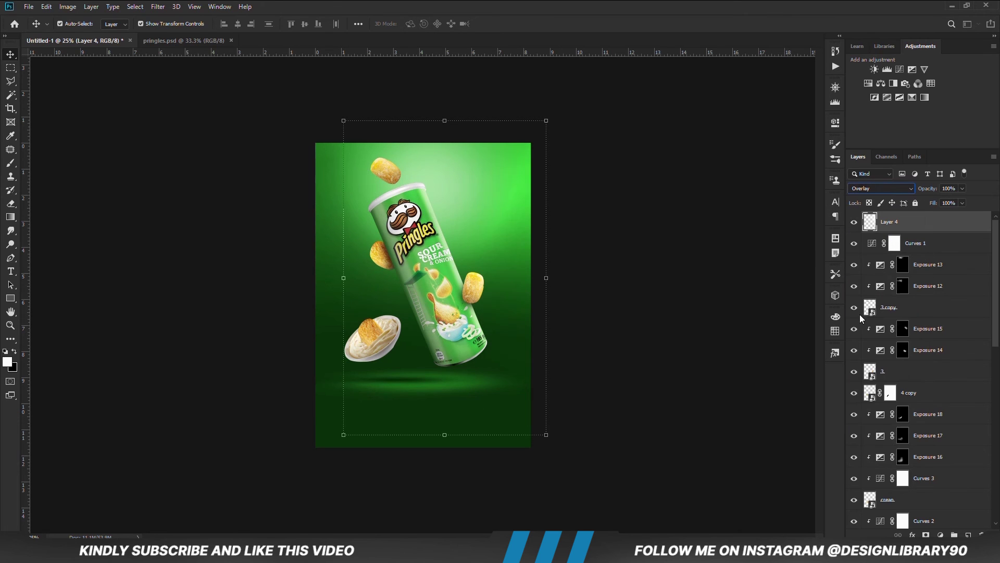
pyautogui.click(677, 254)
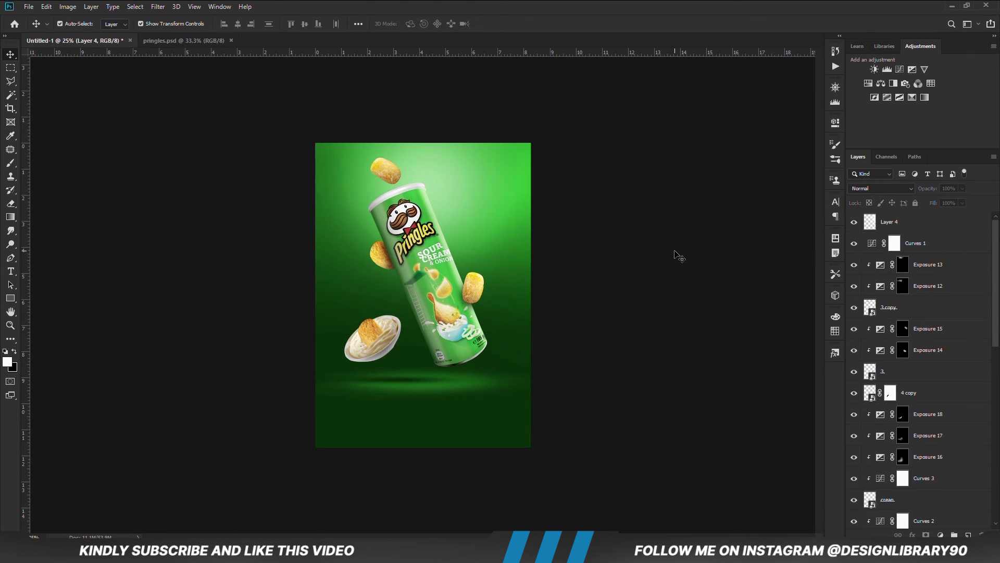
# Step: Add an Exposure adjustment of about -15.33 clipped to the chip in the cream bowl and invert its mask to black
pyautogui.click(361, 339)
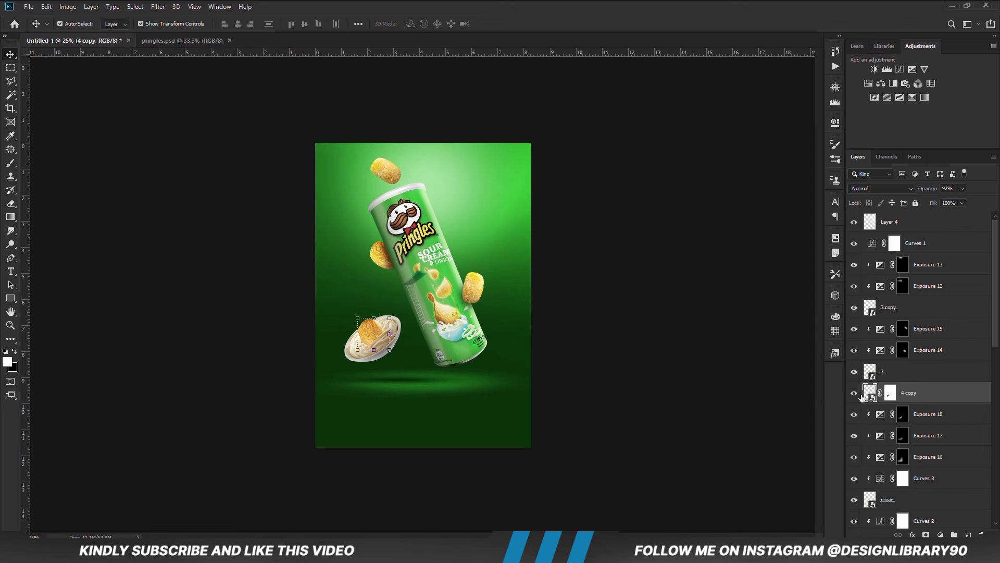
pyautogui.click(940, 534)
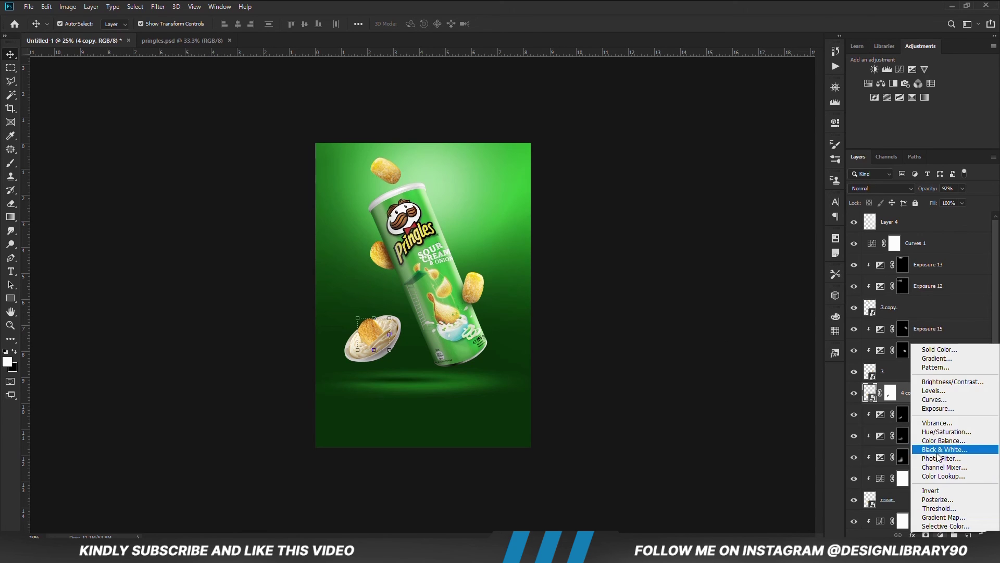
pyautogui.click(933, 410)
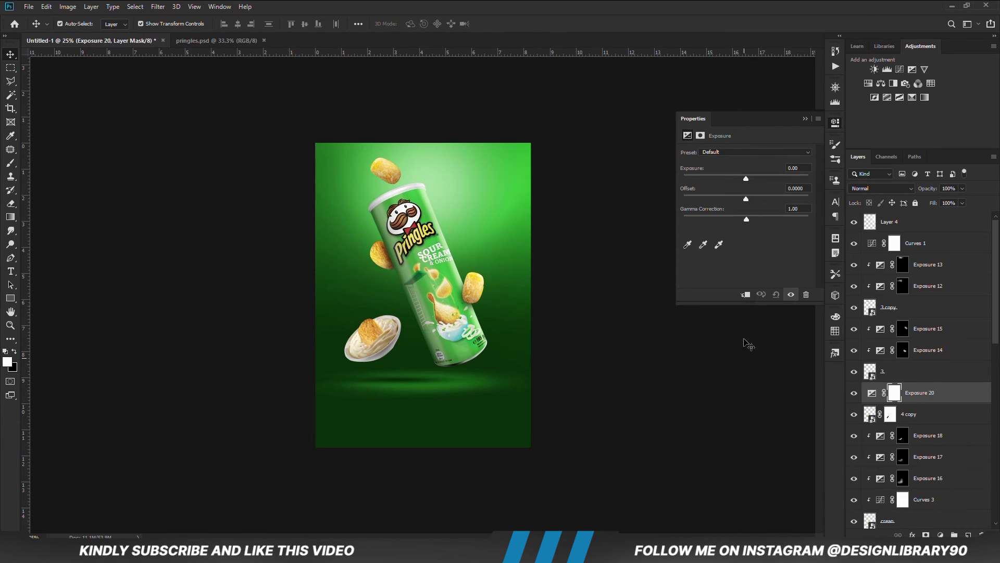
pyautogui.click(745, 295)
pyautogui.moveTo(712, 179); pyautogui.dragTo(691, 176)
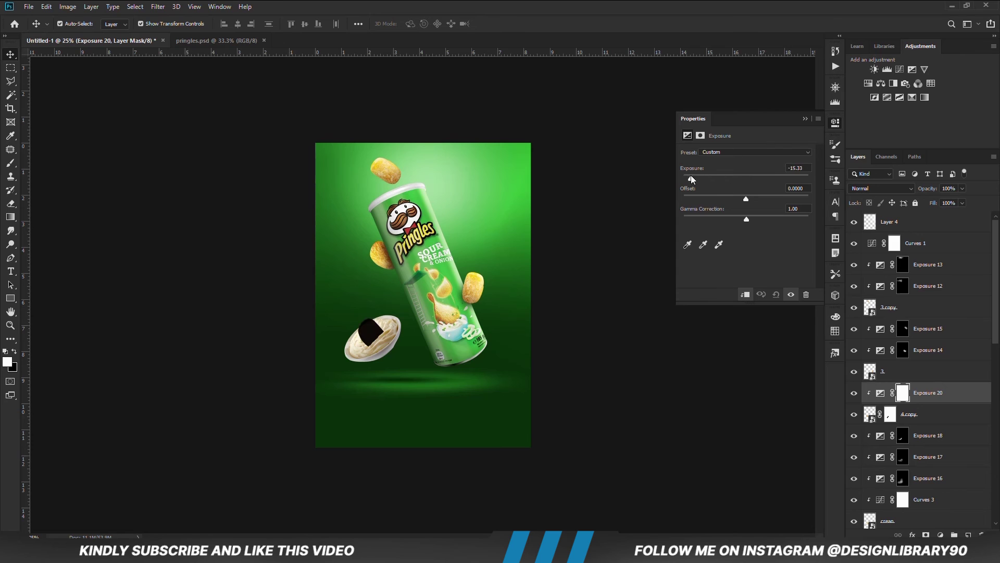
pyautogui.click(805, 120)
pyautogui.hotkey('ctrl', 'i')
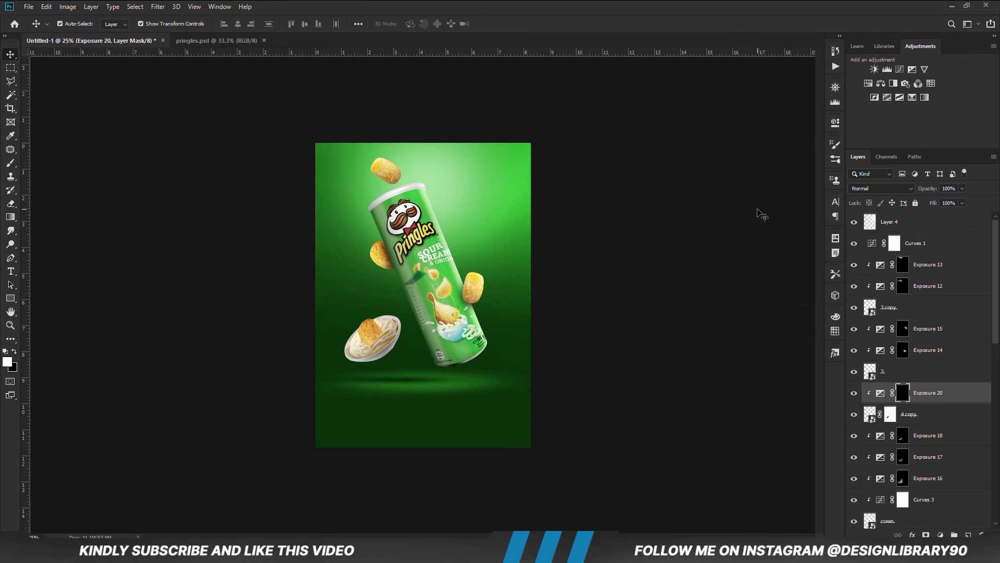
# Step: Paint a contact shadow in white on the mask where the chip meets the cream, using a hard-edged 42 px brush
pyautogui.hotkey('ctrl', '+')
pyautogui.hotkey('ctrl', '+')
pyautogui.hotkey('ctrl', '+')
pyautogui.press('b')
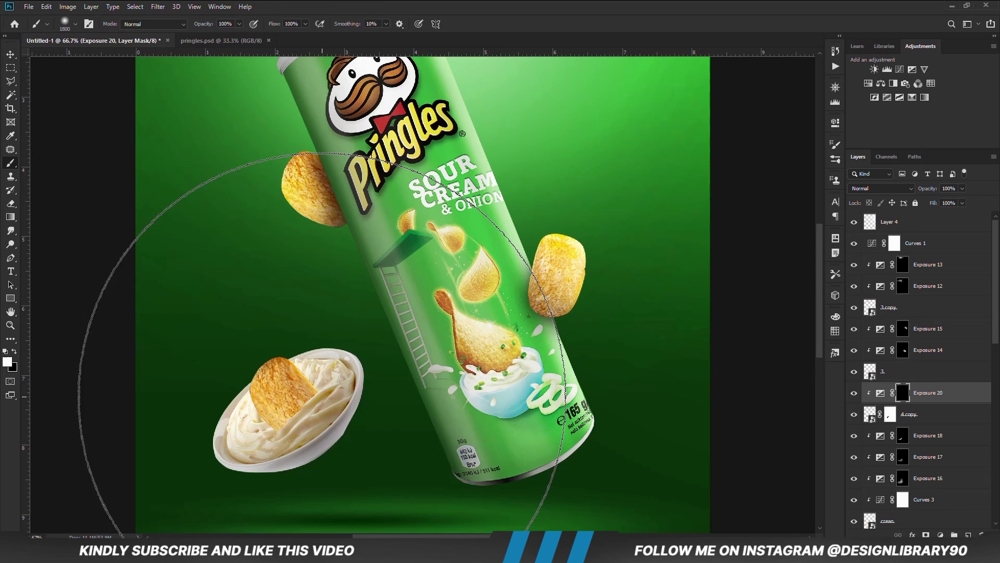
pyautogui.rightClick(386, 408)
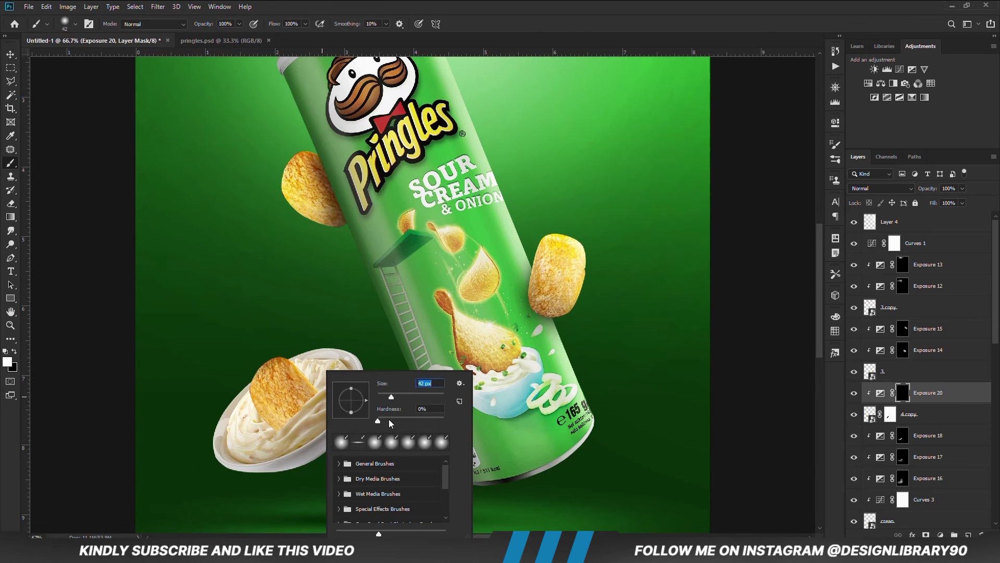
pyautogui.press('Return')
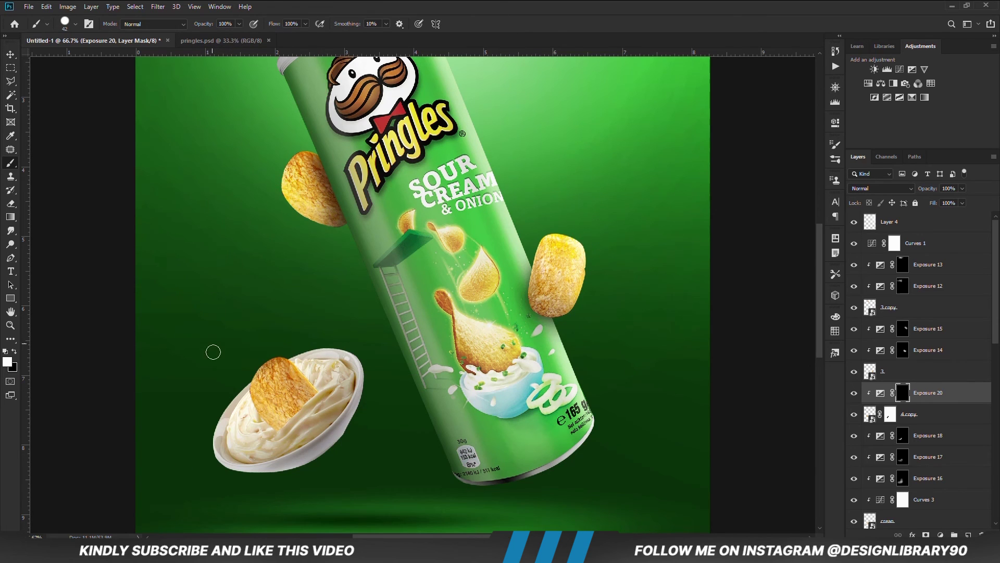
pyautogui.moveTo(273, 433)
pyautogui.mouseDown()
pyautogui.moveTo(332, 391)
pyautogui.moveTo(290, 429)
pyautogui.mouseUp()
# Step: Soften the contact shadow on the chip by painting black on its mask with a soft 100 px brush at 58% opacity
pyautogui.rightClick(328, 402)
pyautogui.click(386, 421)
pyautogui.press('Return')
pyautogui.click(239, 23)
pyautogui.click(221, 37)
pyautogui.click(348, 4)
pyautogui.press('x')
pyautogui.press(']')
pyautogui.press(']')
pyautogui.press(']')
pyautogui.press(']')
pyautogui.press(']')
pyautogui.press(']')
pyautogui.press(']')
pyautogui.moveTo(266, 416)
pyautogui.mouseDown()
pyautogui.moveTo(277, 419)
pyautogui.moveTo(295, 390)
pyautogui.moveTo(269, 418)
pyautogui.moveTo(307, 383)
pyautogui.moveTo(272, 408)
pyautogui.mouseUp()
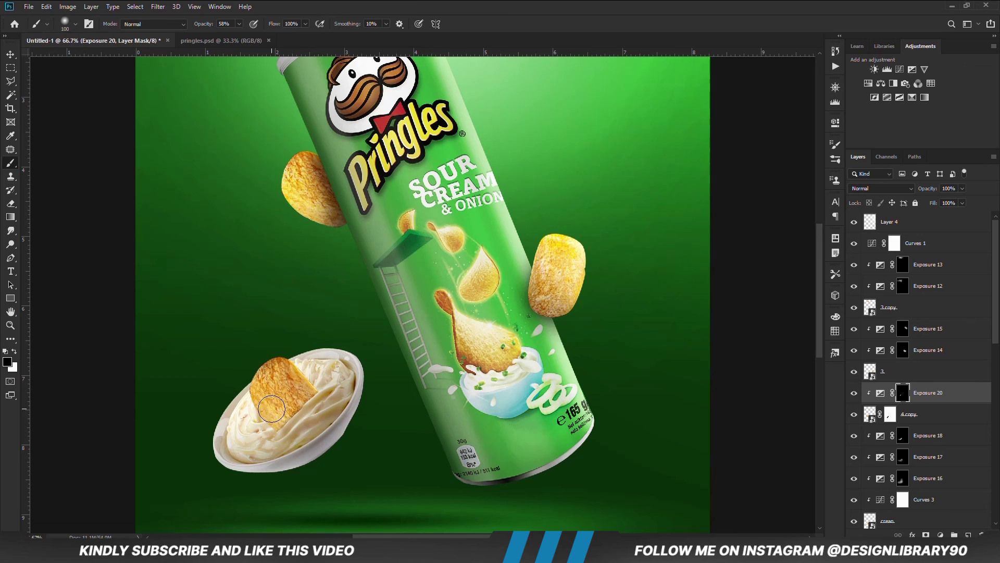
pyautogui.press('v')
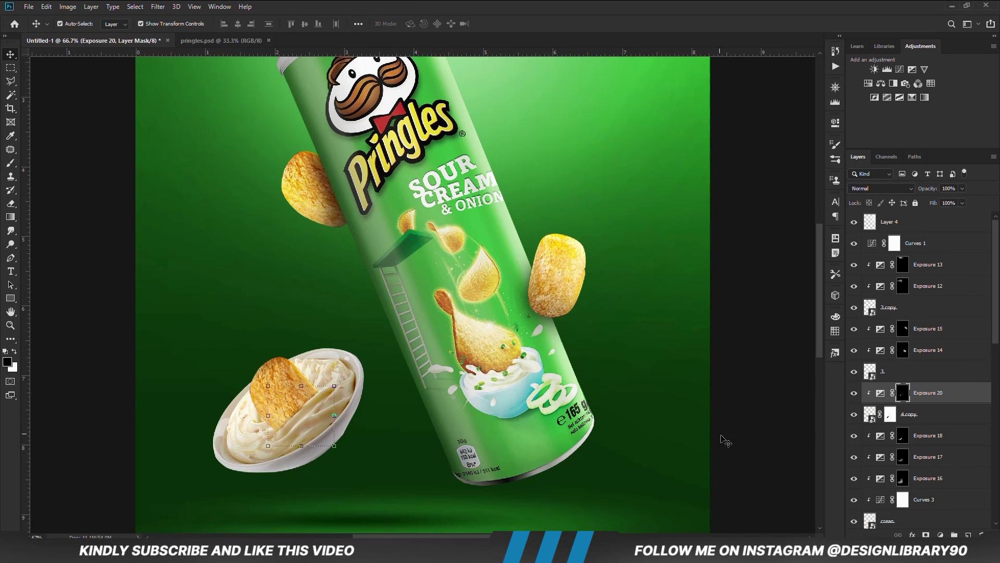
# Step: Add a second clipped Exposure adjustment directly above the bowl chip's layer, darken it slightly and invert its mask
pyautogui.click(927, 414)
pyautogui.click(941, 535)
pyautogui.click(937, 404)
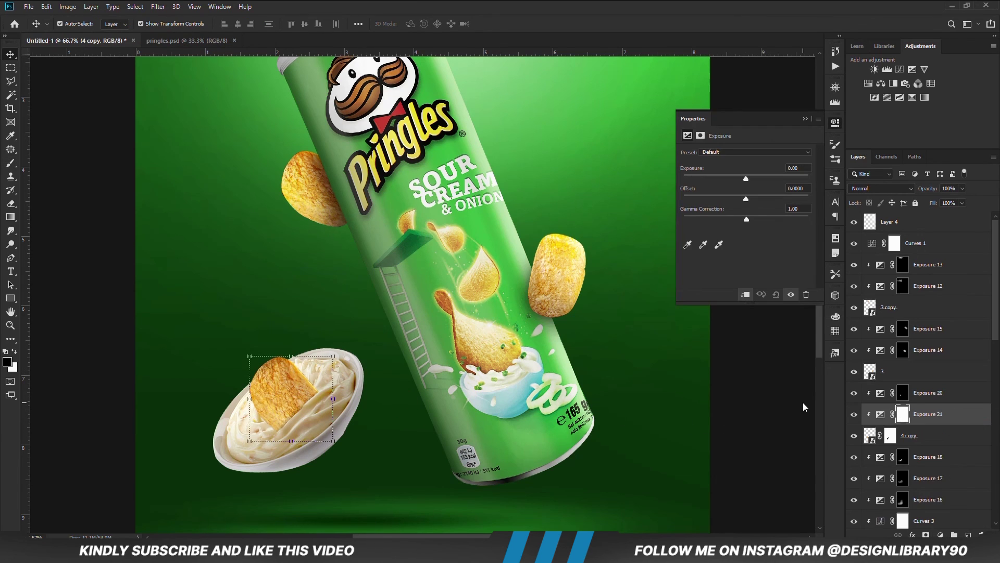
pyautogui.moveTo(744, 179); pyautogui.dragTo(733, 177)
pyautogui.click(805, 118)
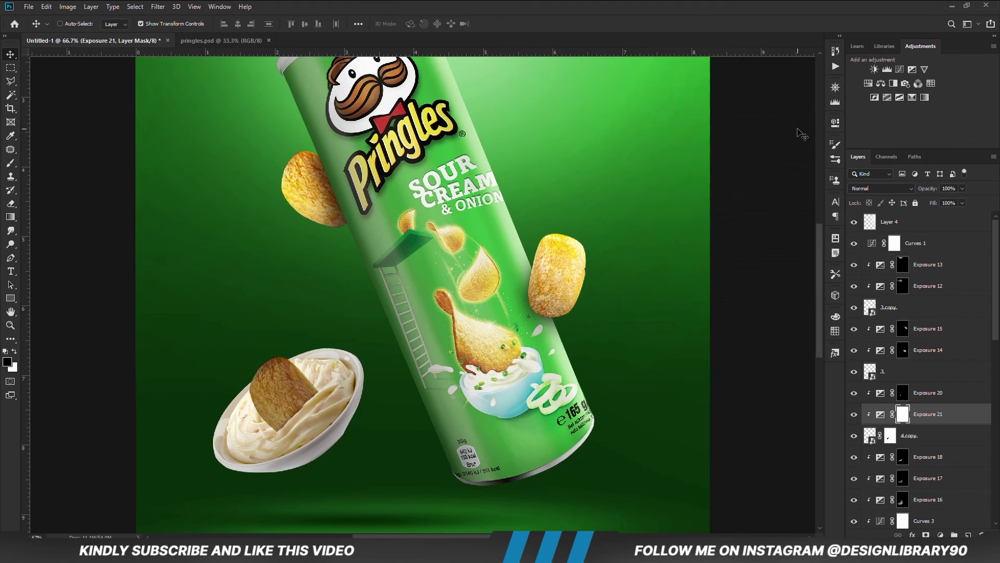
pyautogui.hotkey('ctrl', 'i')
# Step: Paint faint shading onto the left side of the bowl chip through the new mask with a soft 175 px white brush at 18% opacity
pyautogui.press('b')
pyautogui.press('x')
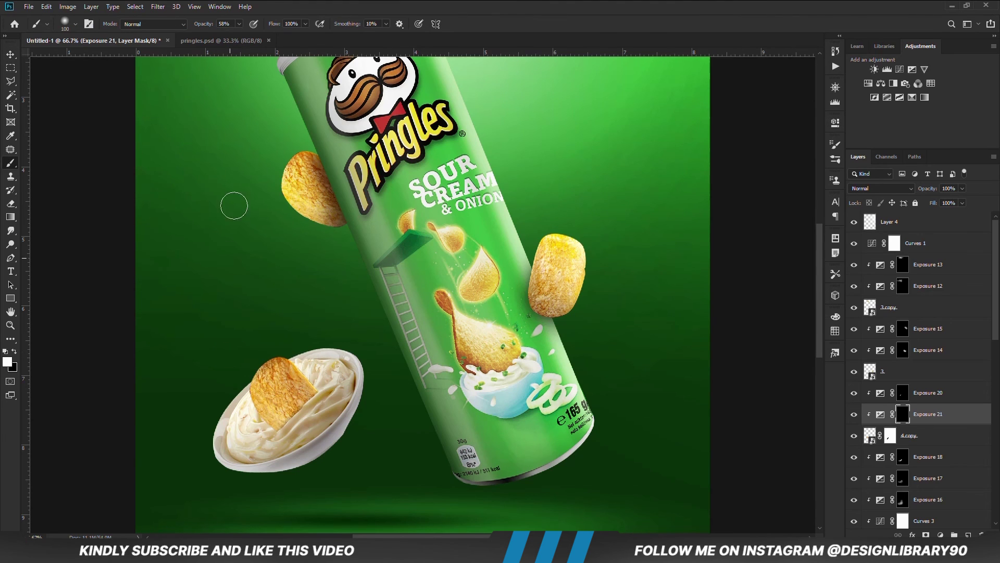
pyautogui.moveTo(233, 33); pyautogui.dragTo(221, 36)
pyautogui.press(']')
pyautogui.press(']')
pyautogui.press(']')
pyautogui.click(241, 394)
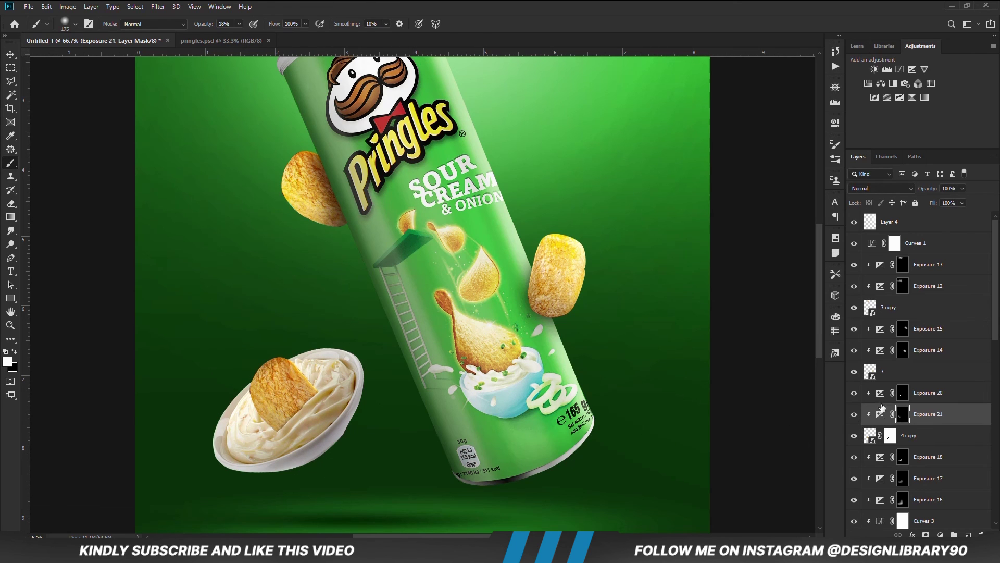
# Step: Touch up the first Exposure mask at the chip's lower edge with a soft 80 px brush at 18% opacity, then deselect the layers
pyautogui.click(904, 394)
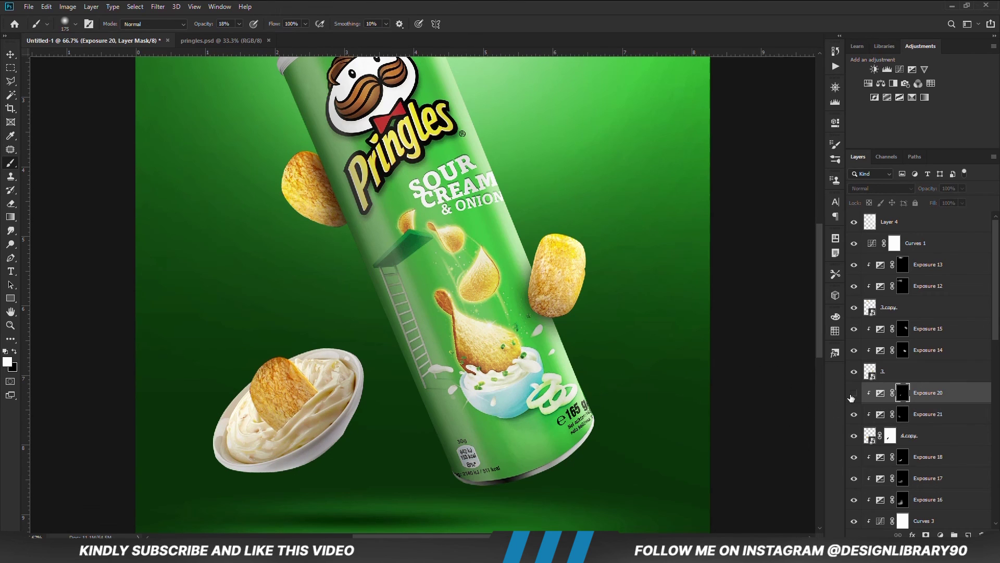
pyautogui.press('[')
pyautogui.press('[')
pyautogui.press('[')
pyautogui.press('[')
pyautogui.press('[')
pyautogui.click(257, 415)
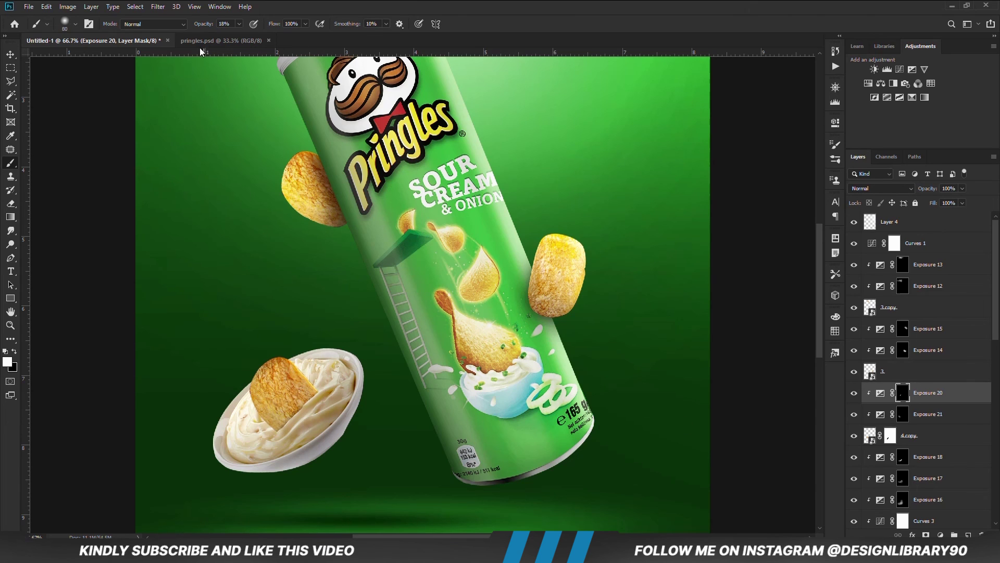
pyautogui.press('x')
pyautogui.press('[')
pyautogui.press('[')
pyautogui.press('[')
pyautogui.press('v')
pyautogui.press('x')
pyautogui.click(760, 436)
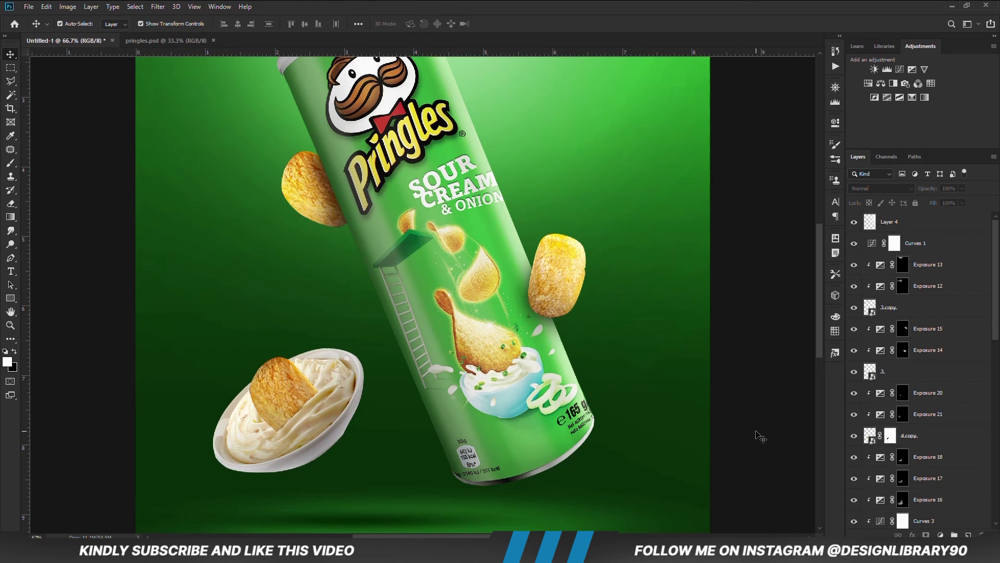
# Step: Stamp all visible layers into a new merged layer at the top of the stack and convert it to a Smart Object
pyautogui.hotkey('ctrl', '-')
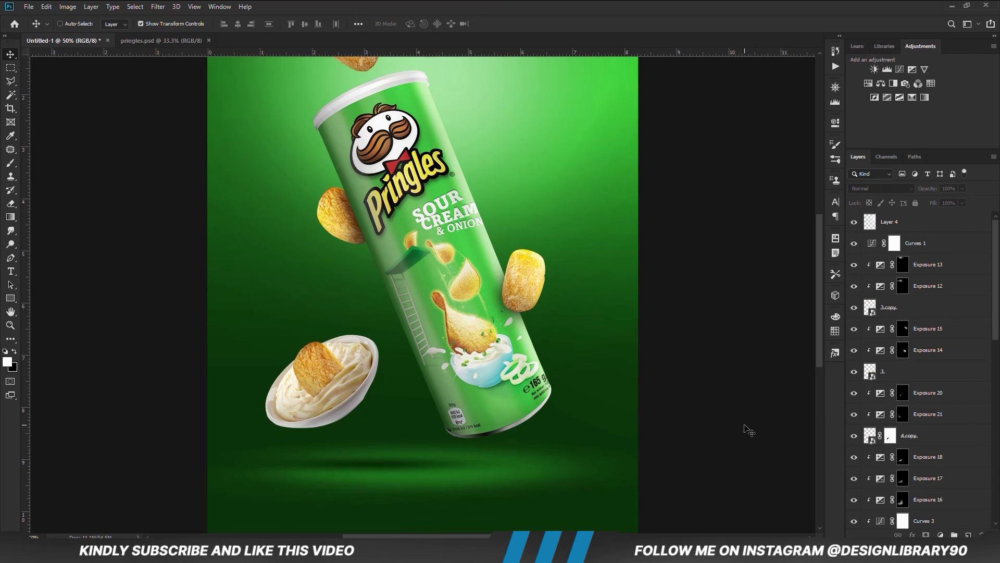
pyautogui.hotkey('ctrl', 'alt', 'shift', 'e')
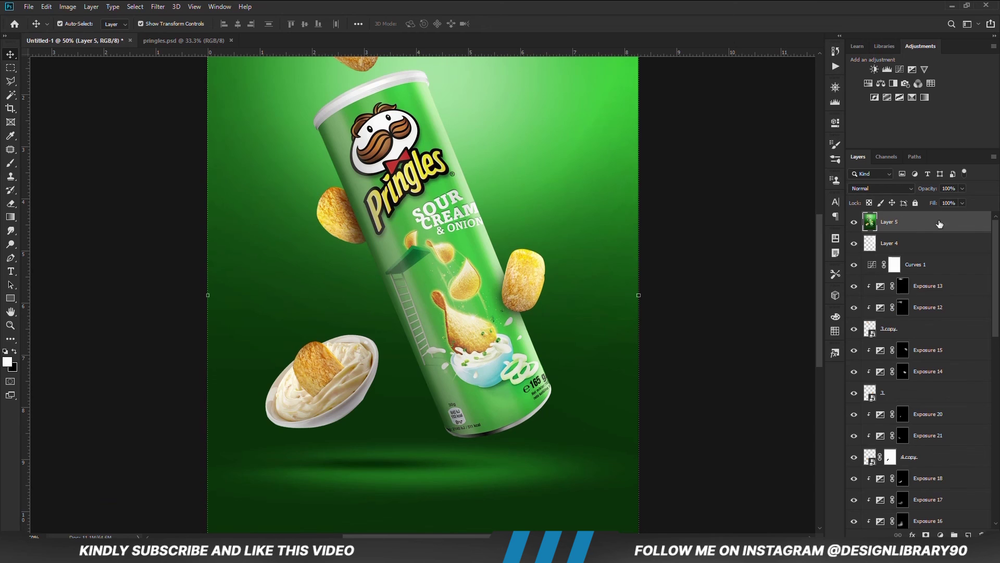
pyautogui.rightClick(904, 221)
pyautogui.click(777, 245)
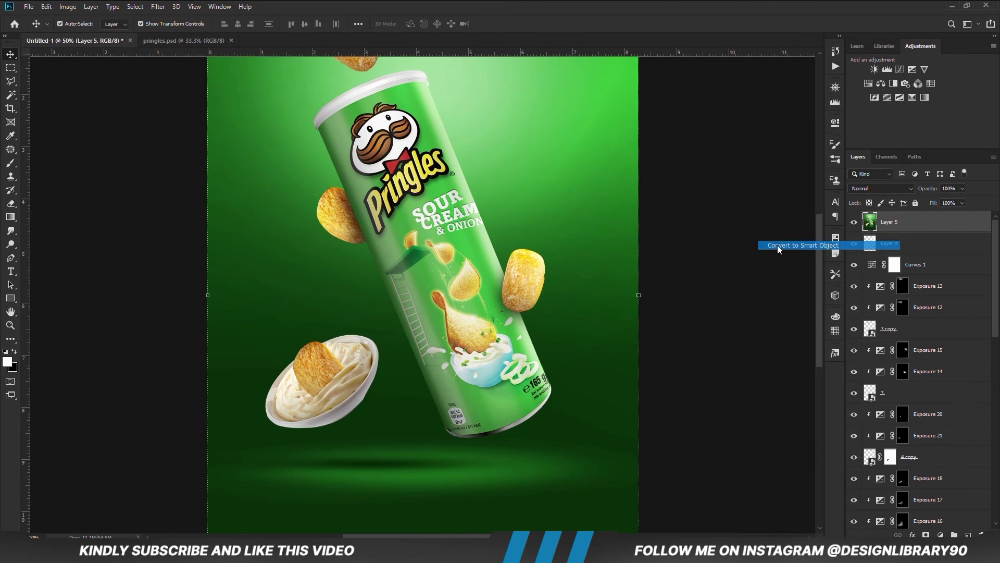
# Step: Apply Camera Raw to the merged layer with Exposure +0.15, Contrast +23, Highlights +8, Shadows -15, Whites +11 and Blacks -7
pyautogui.click(158, 6)
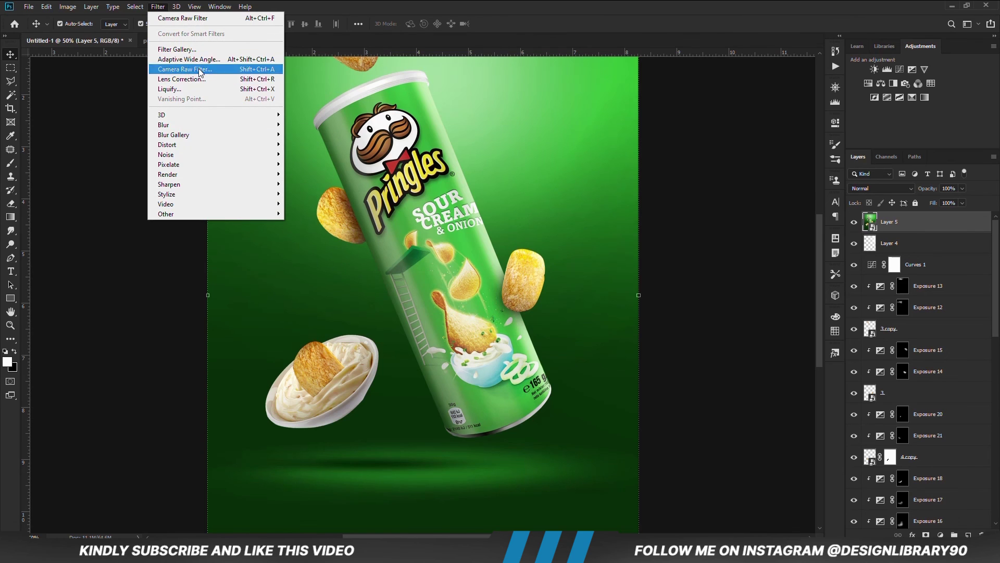
pyautogui.click(198, 69)
pyautogui.moveTo(687, 337); pyautogui.dragTo(677, 388)
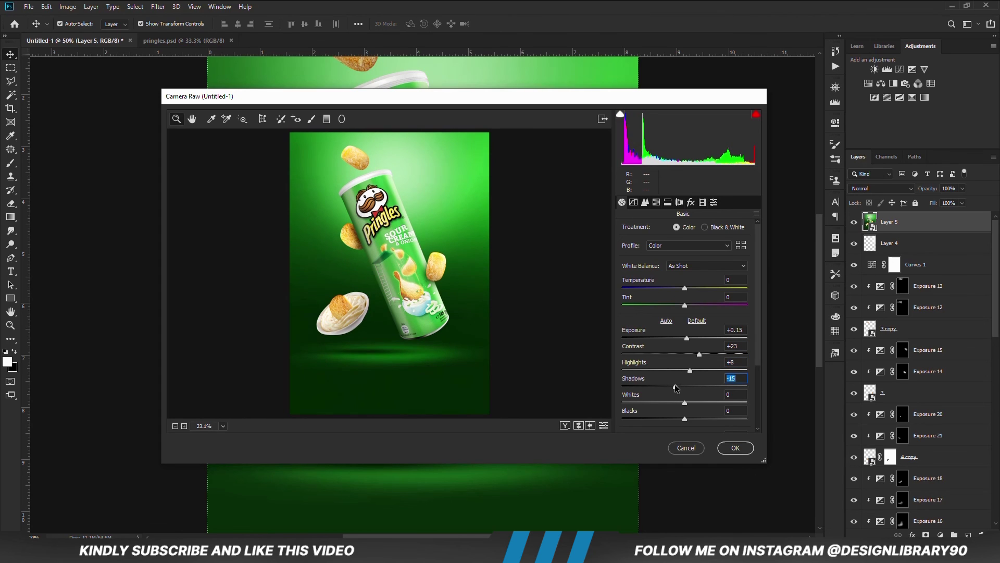
pyautogui.moveTo(690, 401); pyautogui.dragTo(692, 402)
pyautogui.scroll(-2, 680, 404)
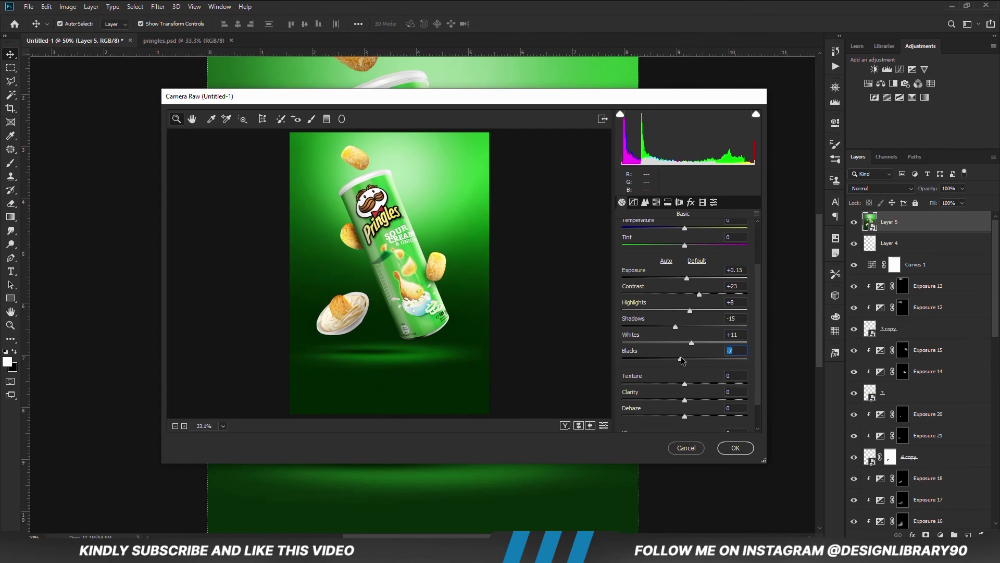